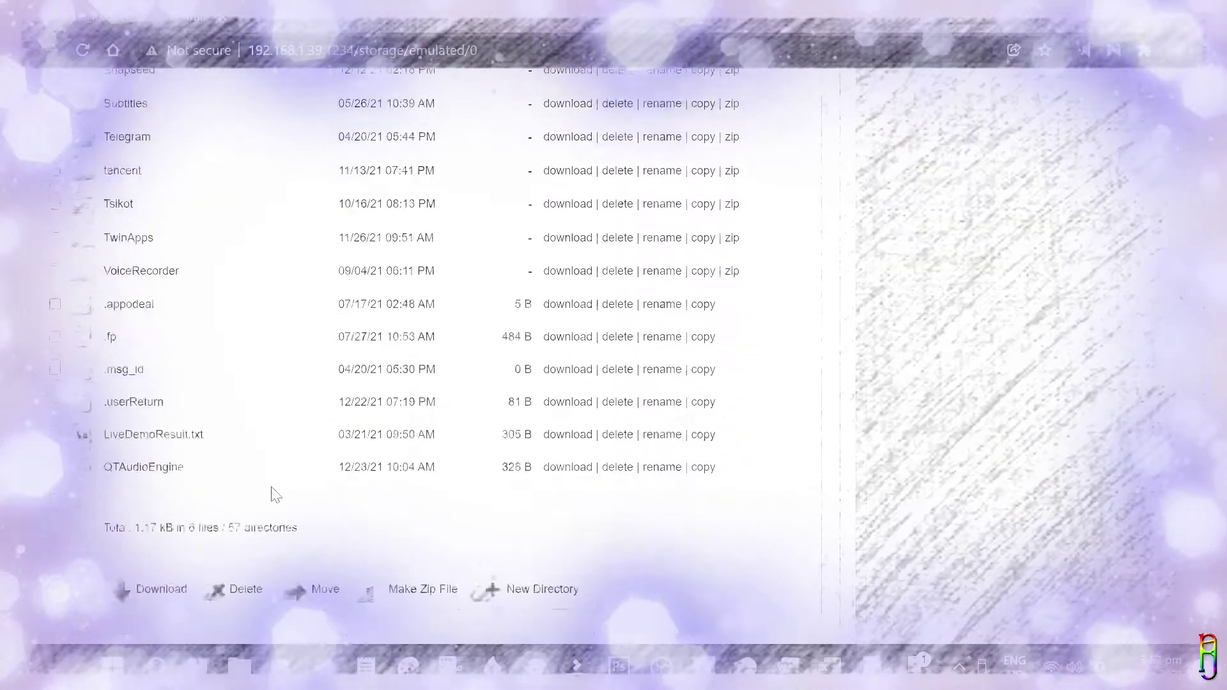
Sort the storage listing by last modified date and by name, then open the AR pictures folder.
scroll(286, 471, up, 15)
scroll(286, 471, down, 10)
scroll(243, 471, up, 8)
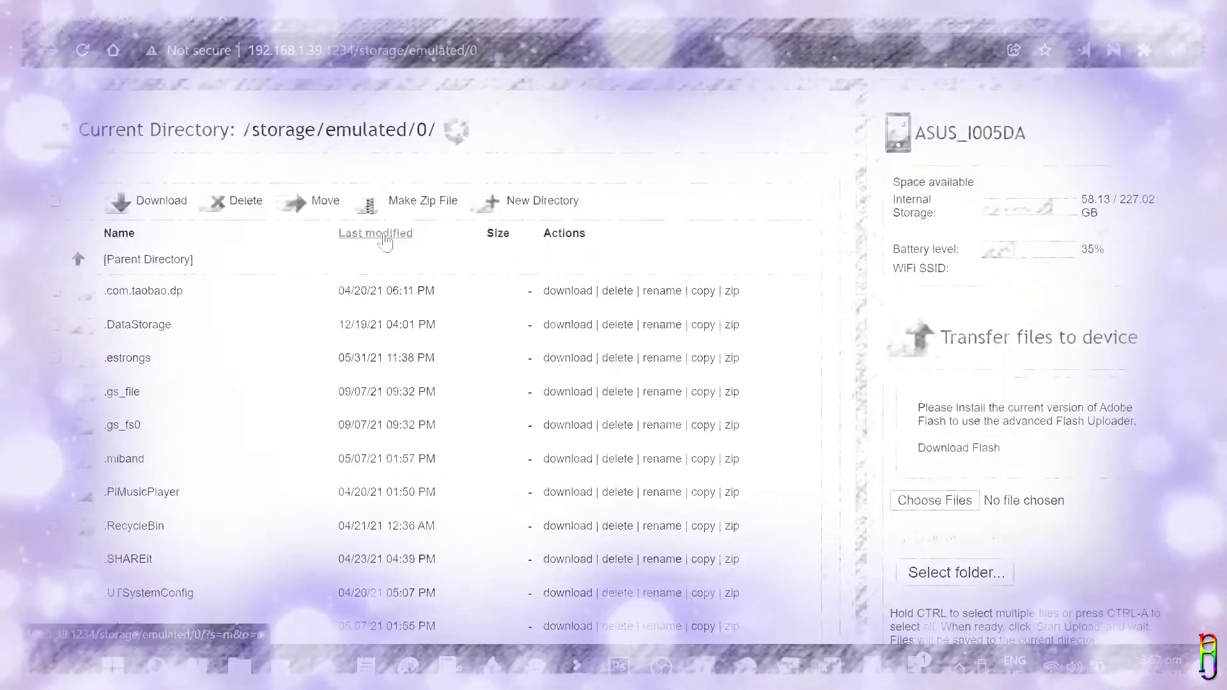
click(393, 235)
click(119, 449)
Select the three ARPhoto images and download them as one ZIP archive, dismissing the no-files warning.
scroll(174, 409, down, 12)
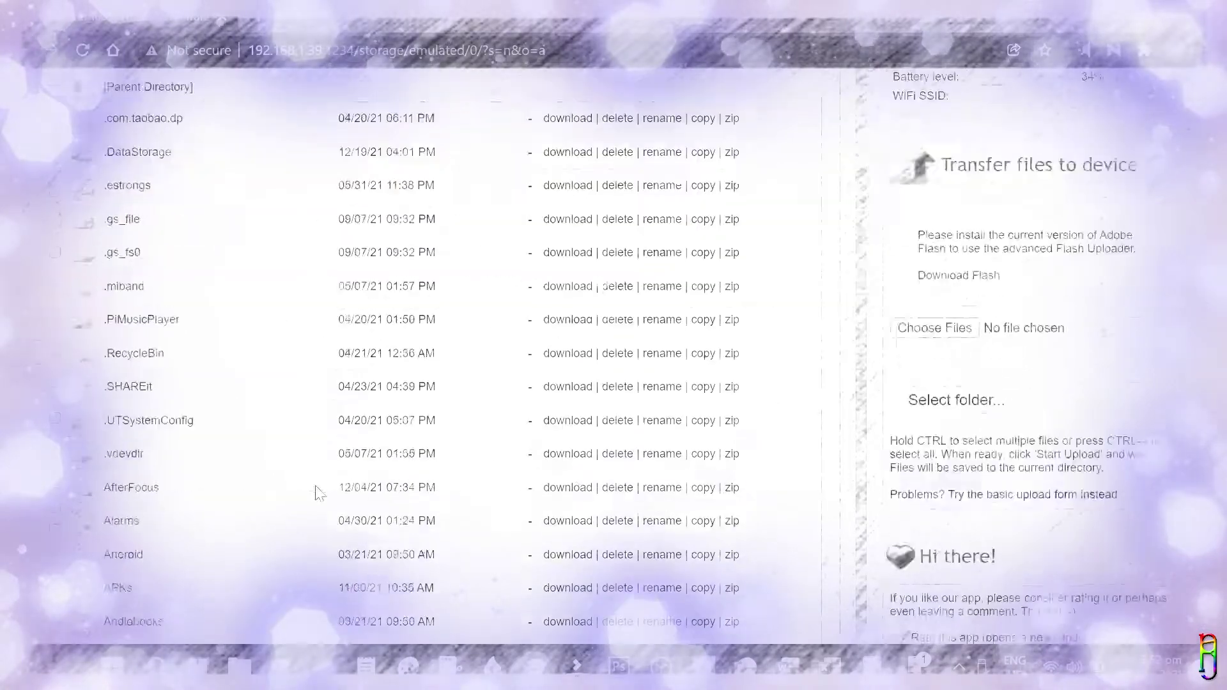
click(124, 474)
scroll(286, 383, down, 6)
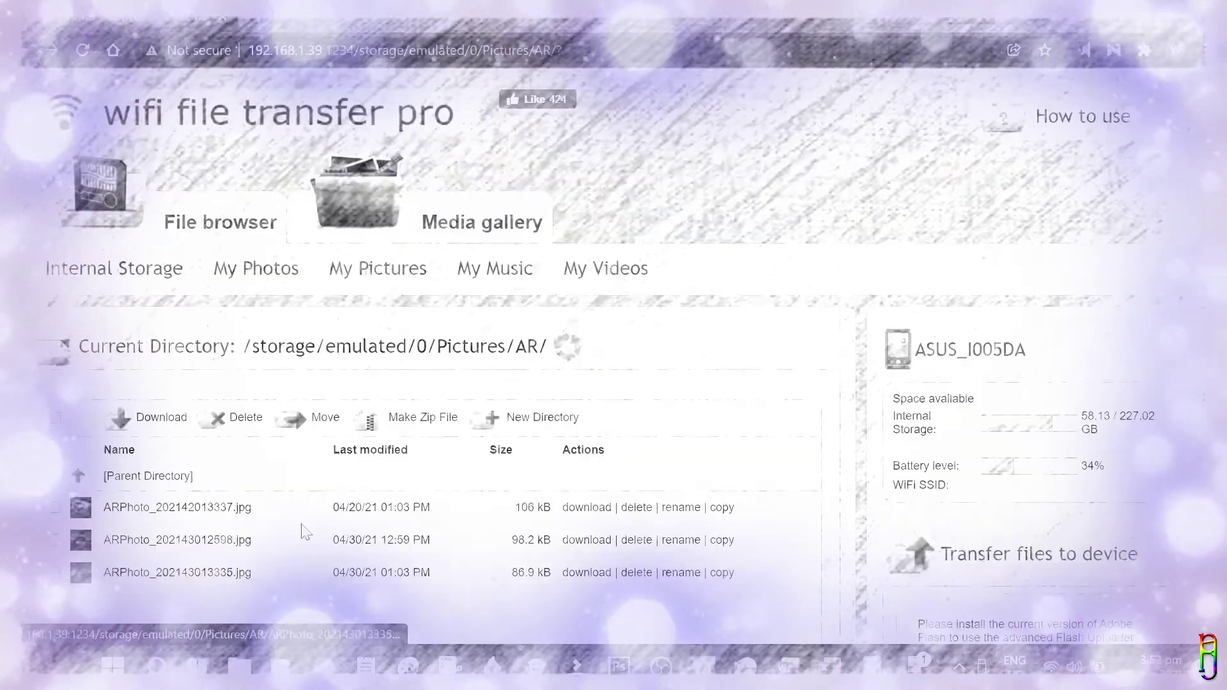
click(101, 121)
scroll(102, 319, down, 3)
click(55, 316)
key(ctrl+a)
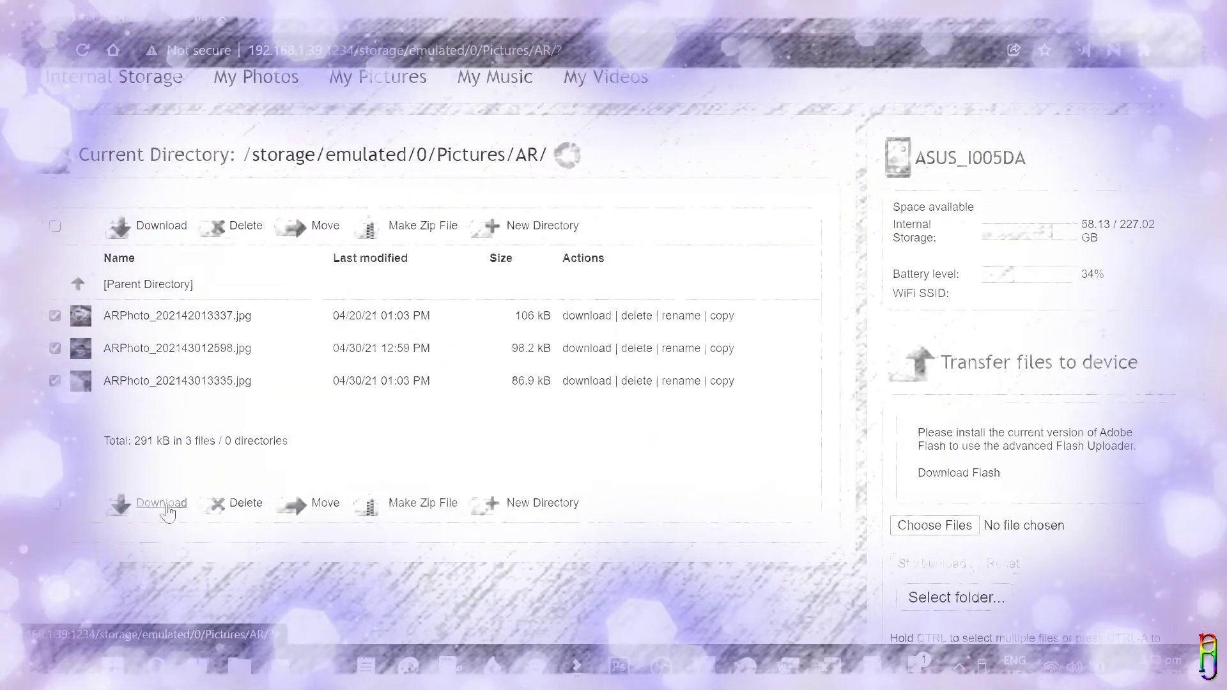
click(154, 502)
click(690, 255)
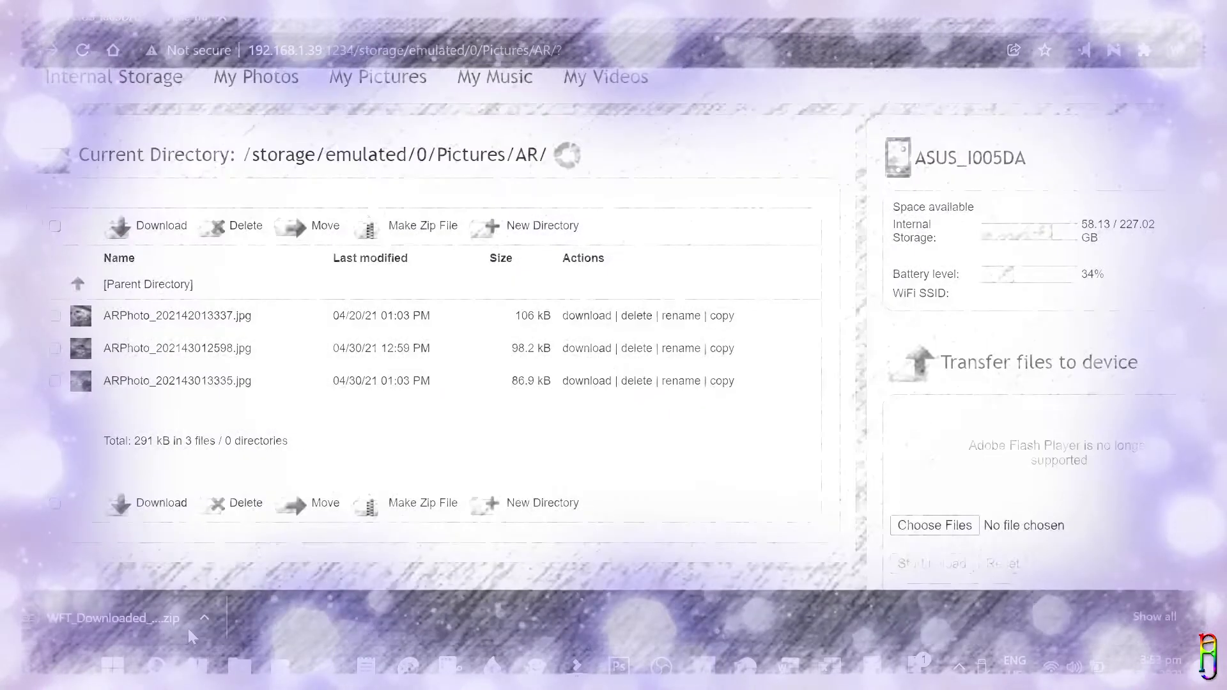
click(105, 511)
click(602, 262)
key(ctrl+a)
click(154, 502)
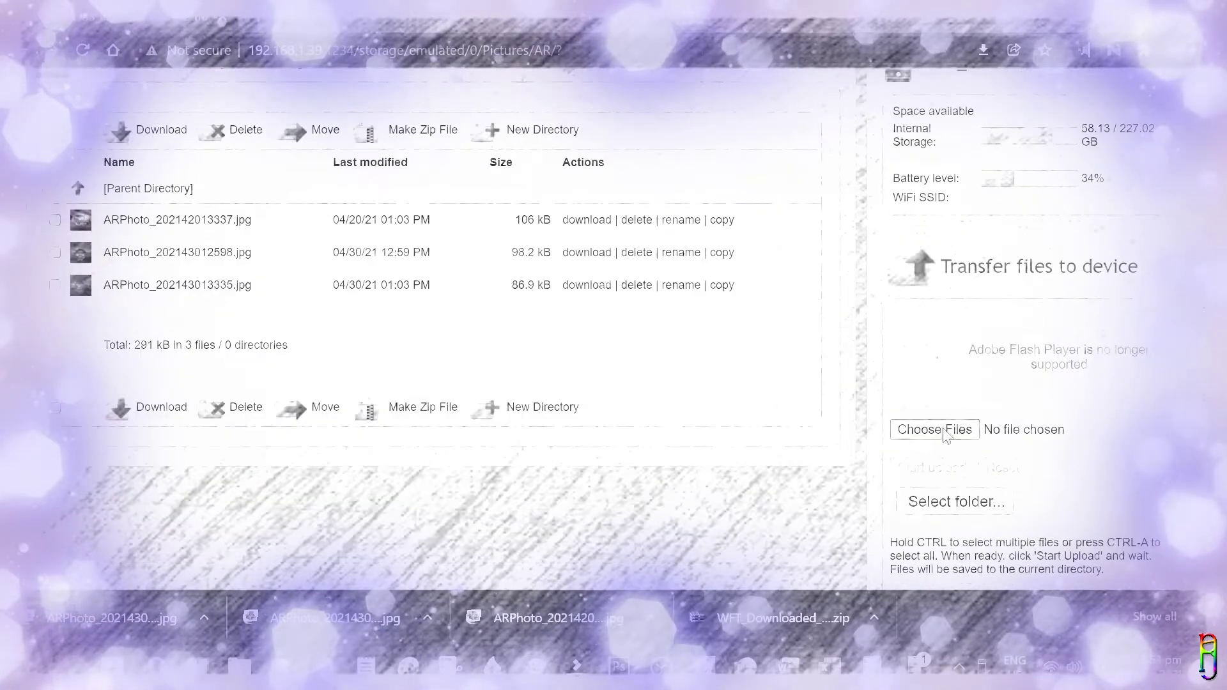
Cancel the upload folder picker and navigate from AR back up to the internal storage root.
click(956, 501)
click(852, 487)
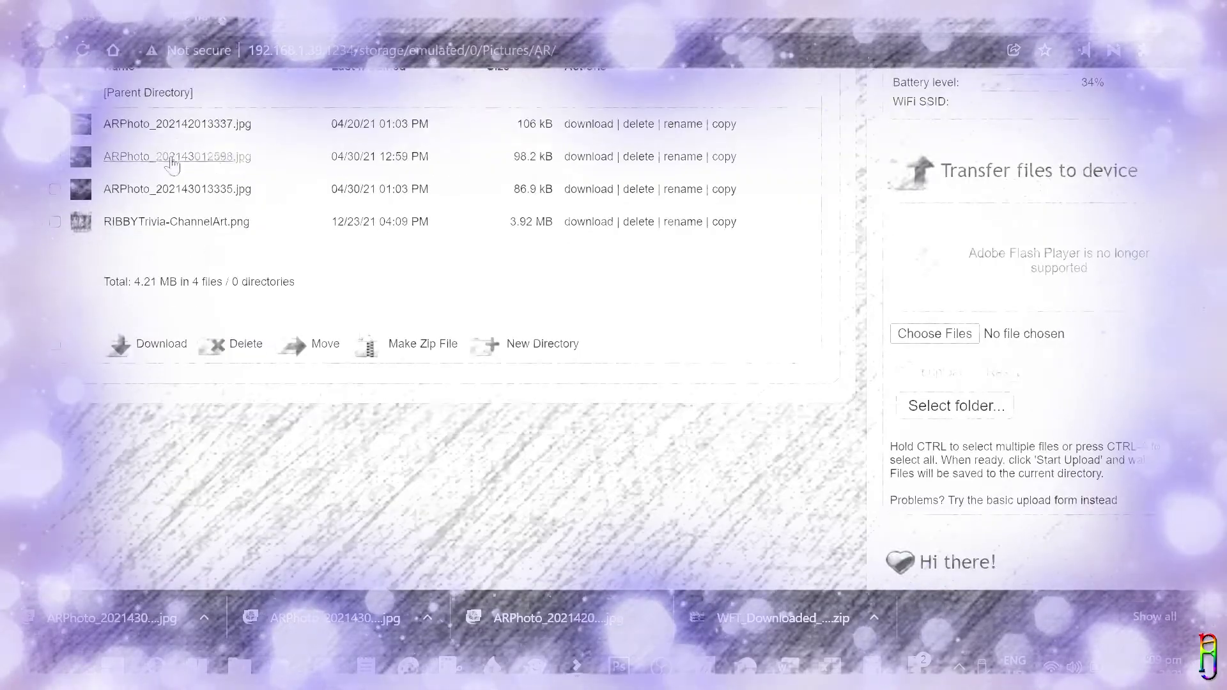
scroll(650, 313, up, 3)
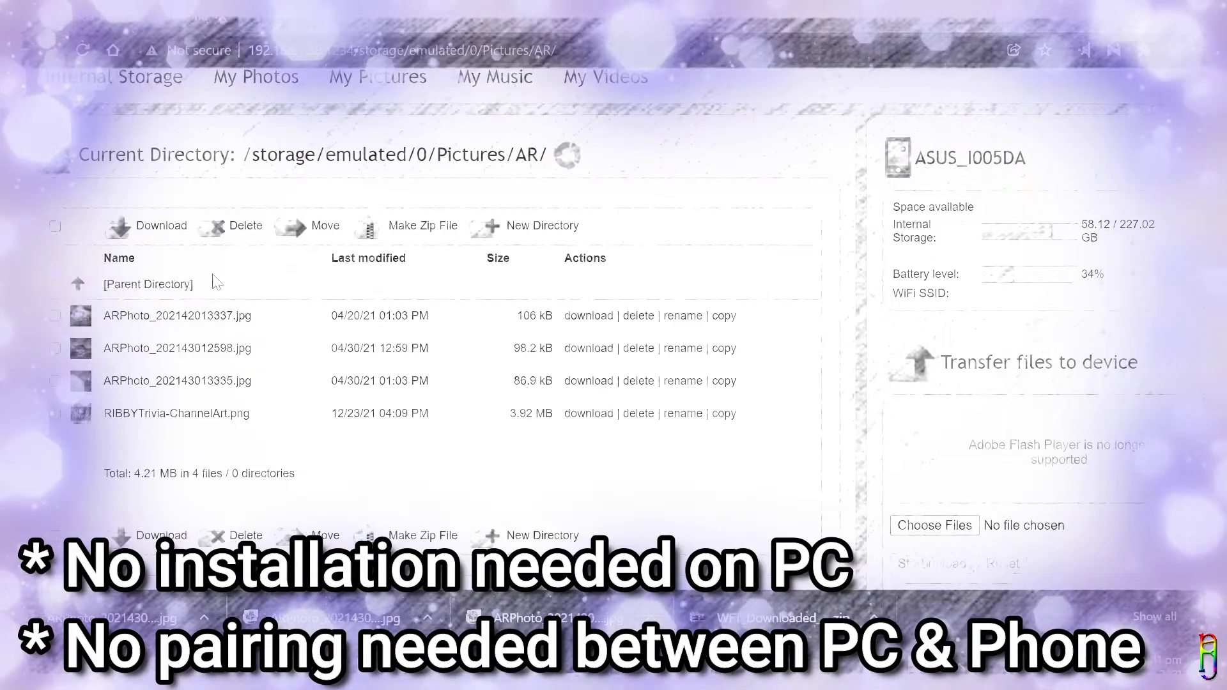
click(476, 154)
scroll(278, 165, down, 3)
scroll(383, 397, up, 2)
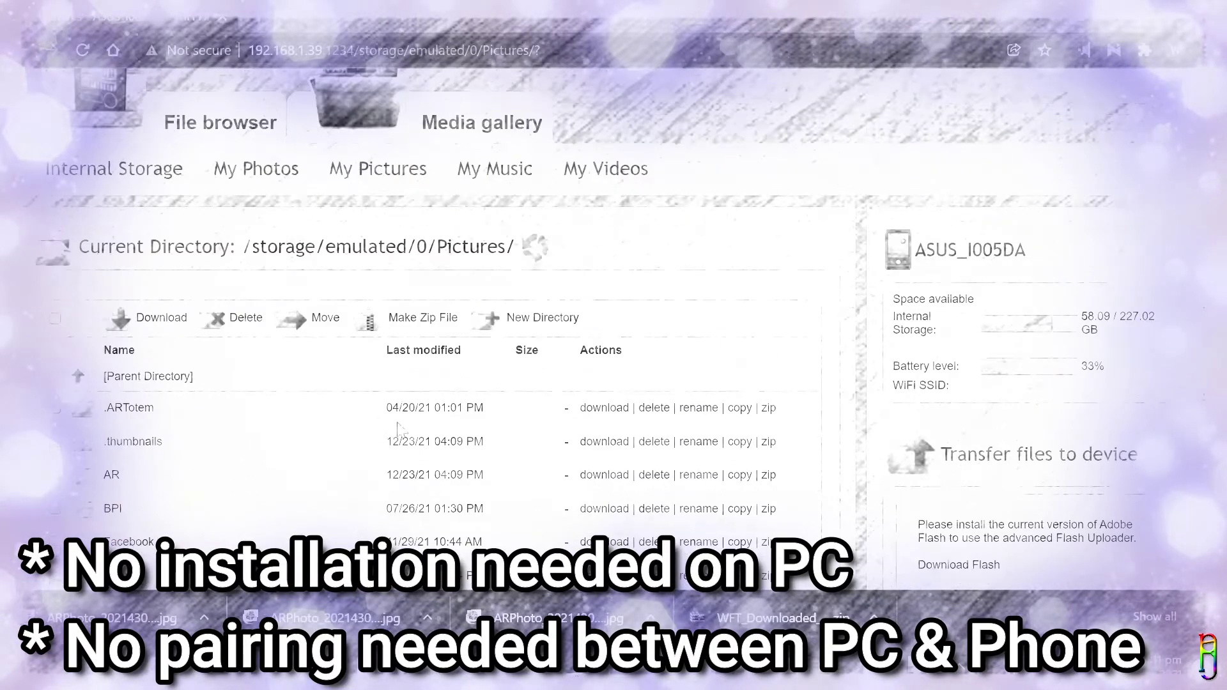
click(287, 248)
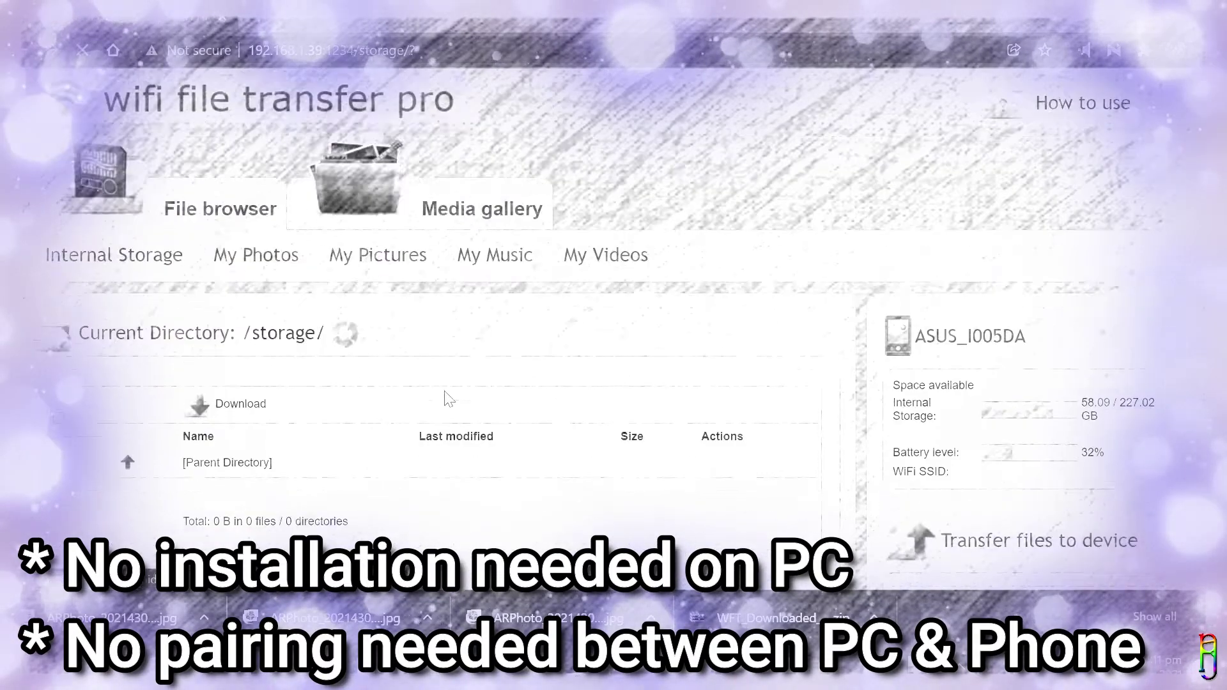
key(alt+Left)
key(alt+Left)
scroll(482, 384, down, 10)
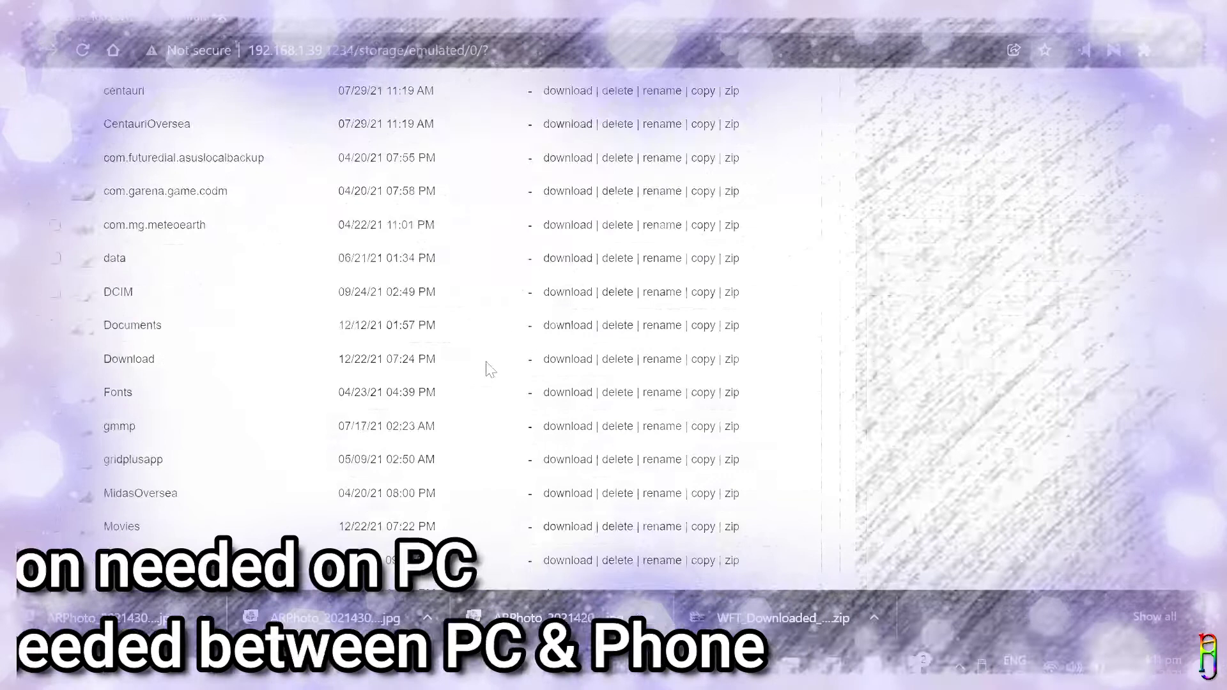
scroll(484, 396, up, 15)
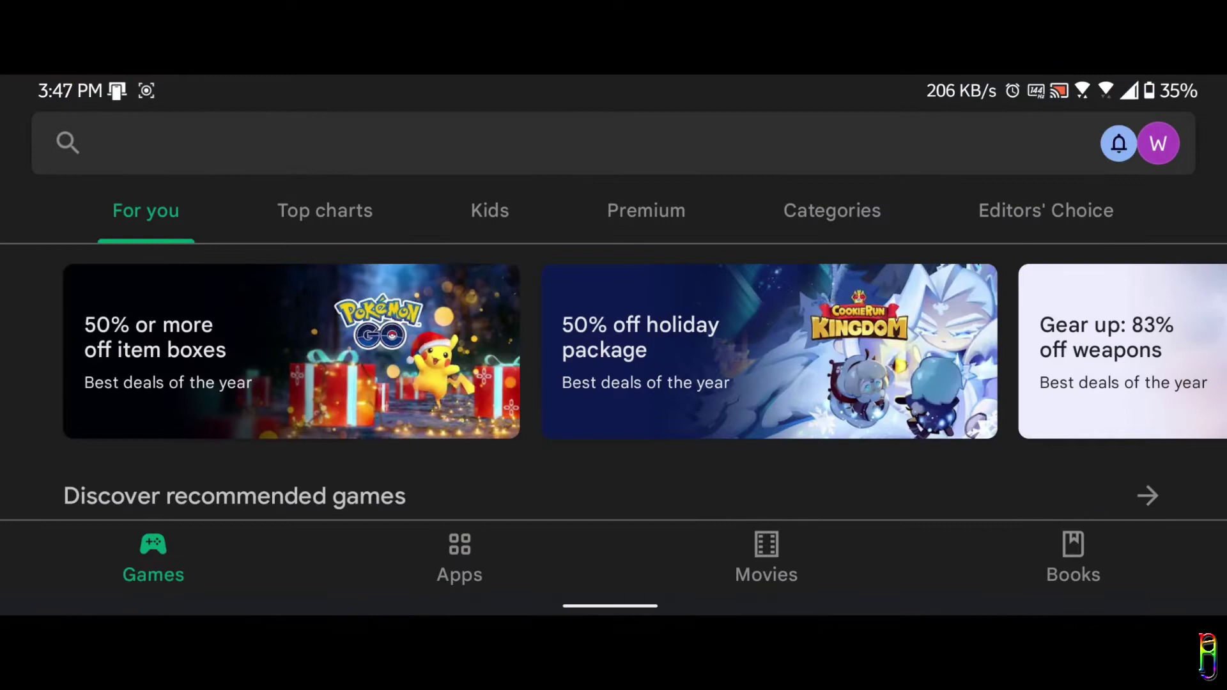
Search the Play Store for 'wifi file transfer'.
click(384, 143)
text(wifi)
text(filei)
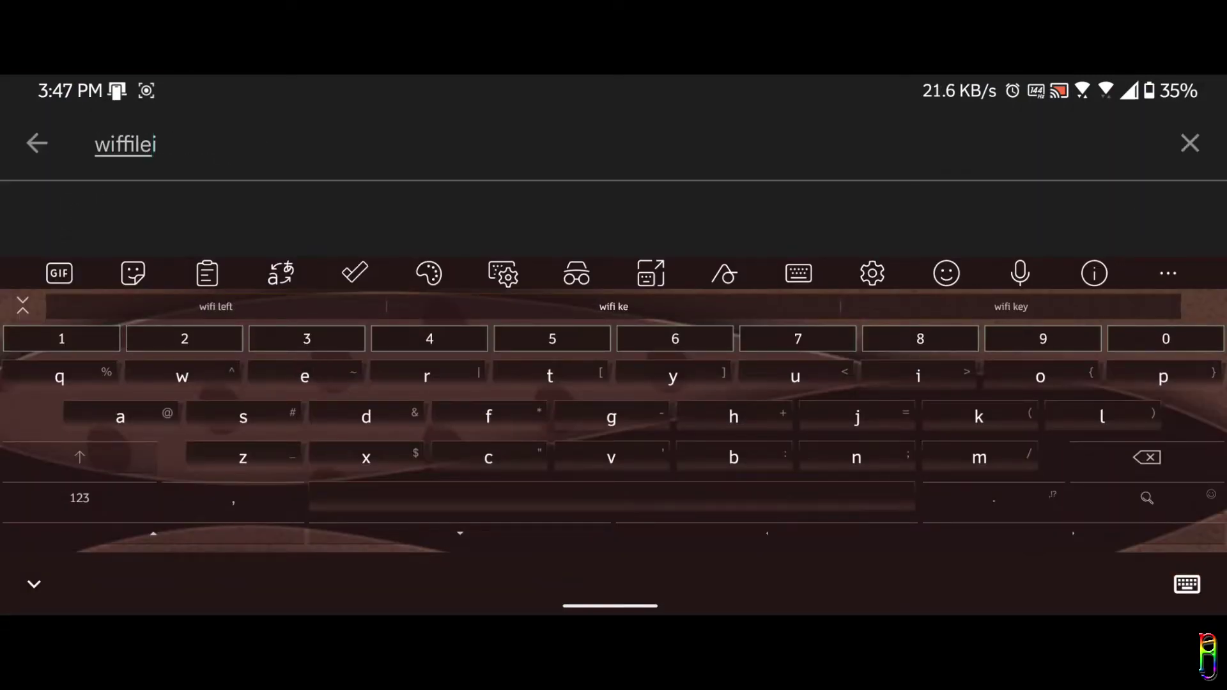
key(BackSpace)
key(BackSpace)
key(BackSpace)
key(BackSpace)
key(BackSpace)
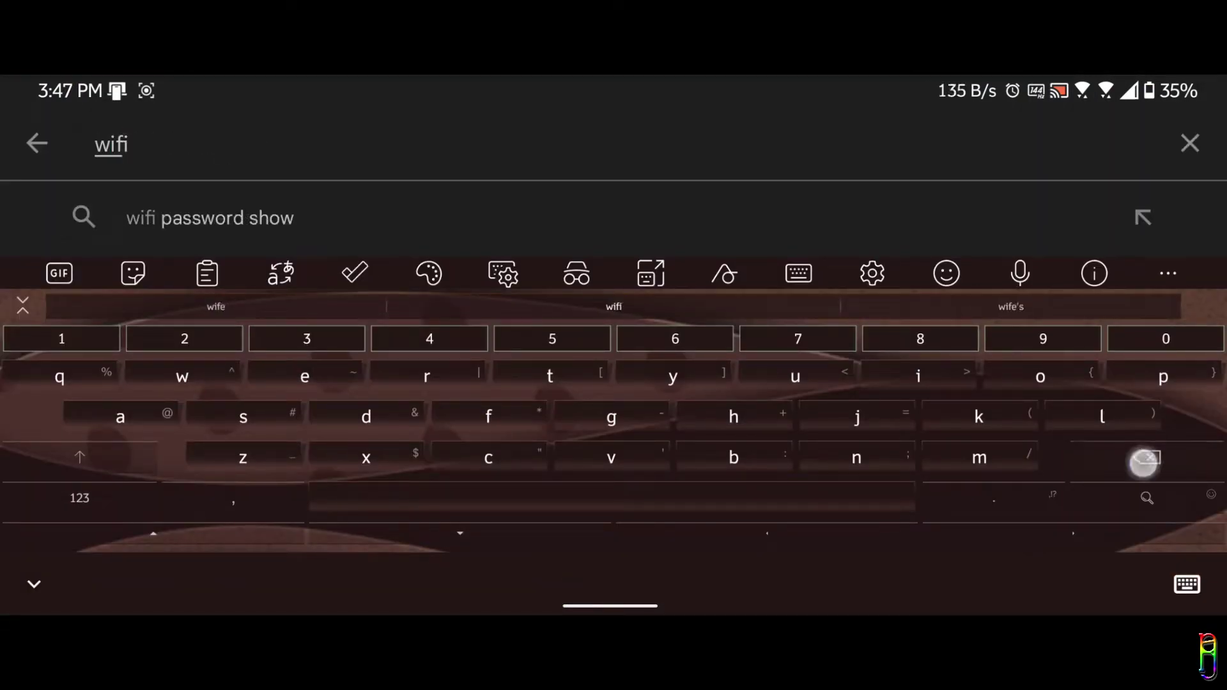
text(file tranaf3r)
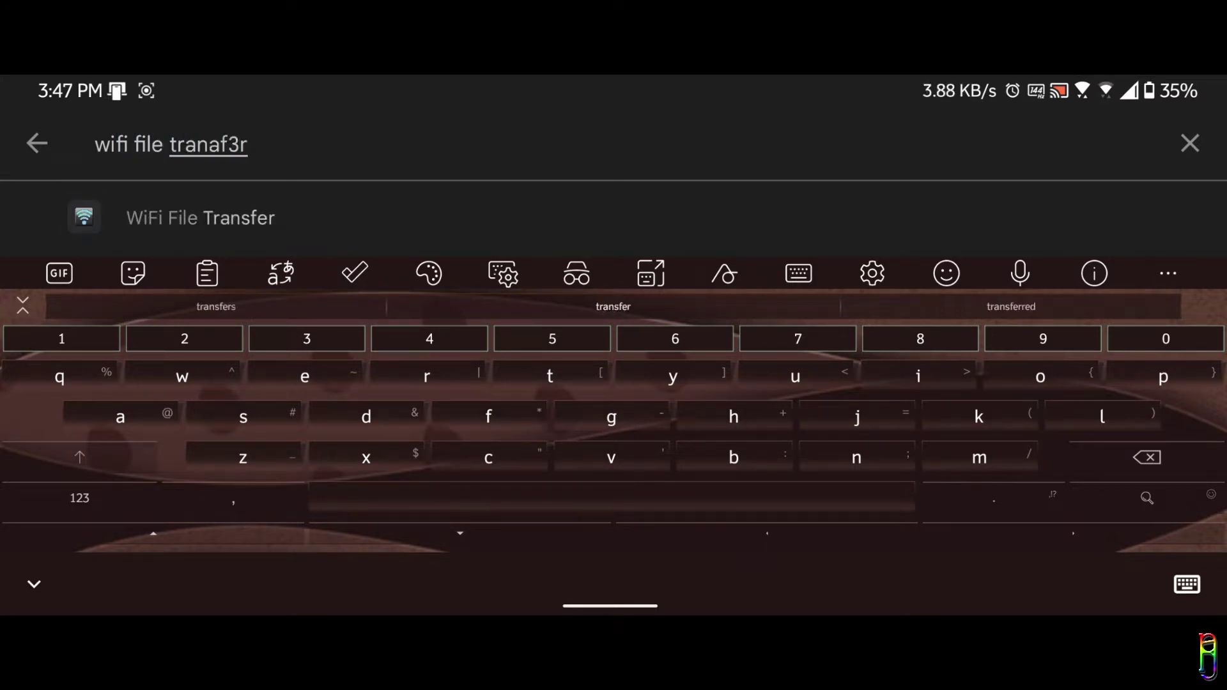
click(613, 306)
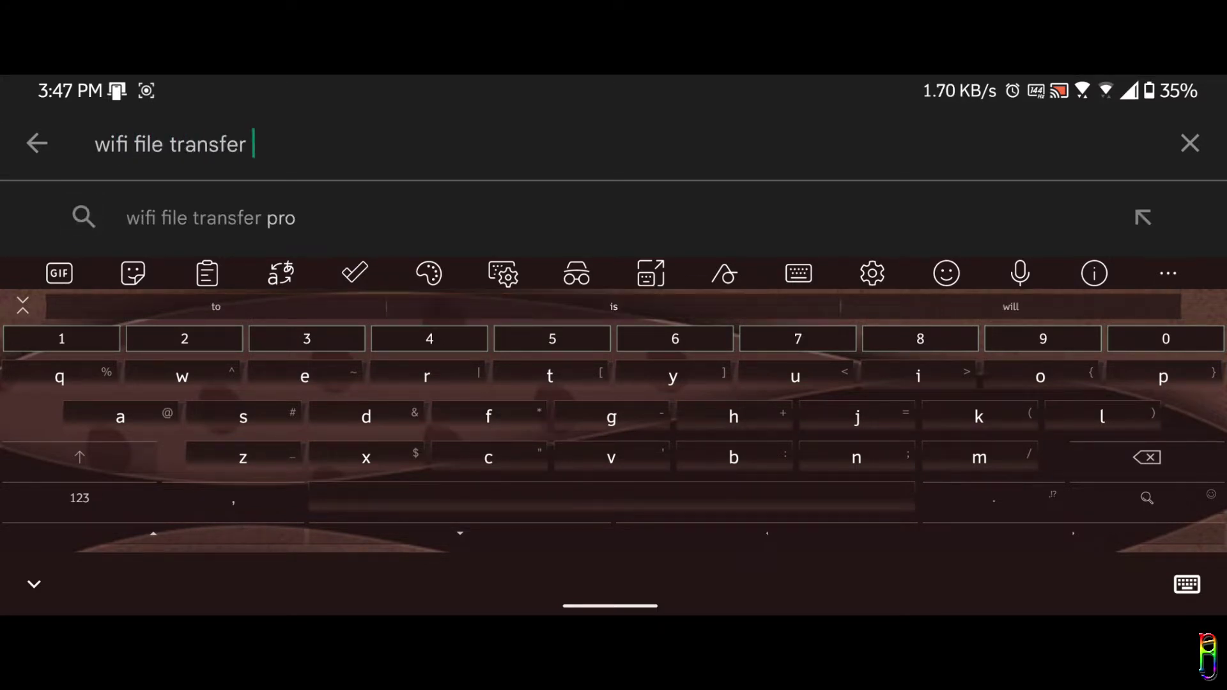
key(Return)
Open the WiFi File Transfer listing and scroll to its ratings and reviews.
scroll(1044, 515, down, 3)
click(233, 365)
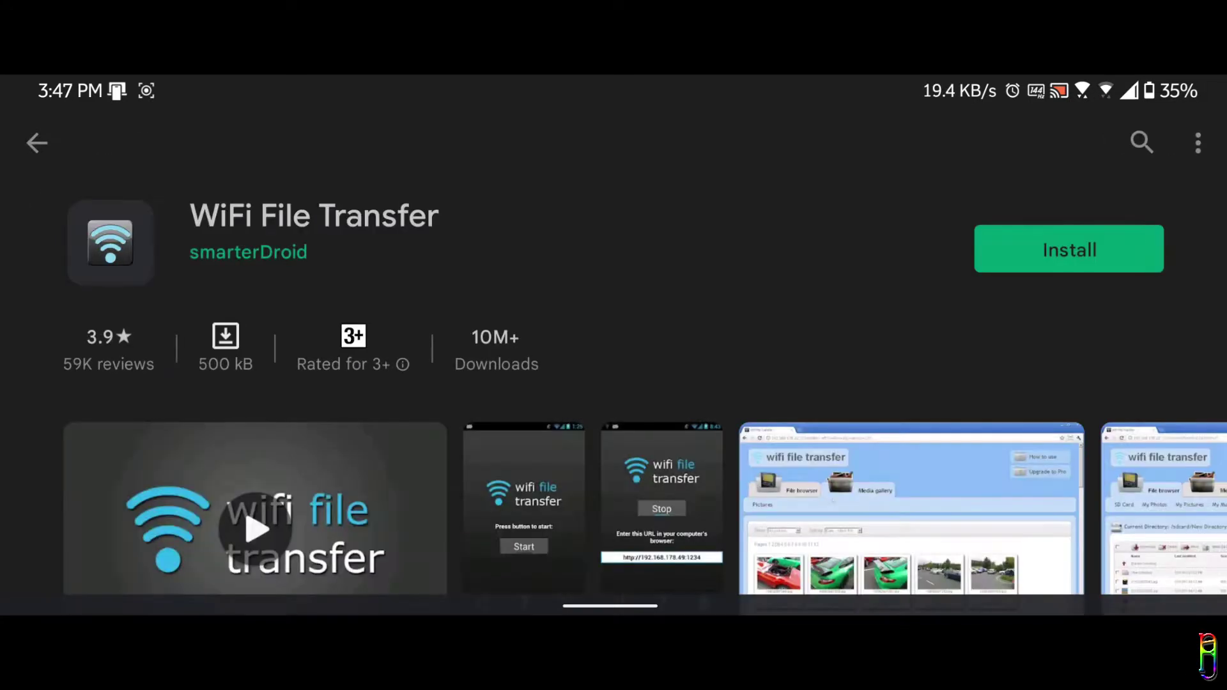
scroll(912, 403, down, 5)
scroll(613, 383, down, 5)
scroll(613, 383, up, 5)
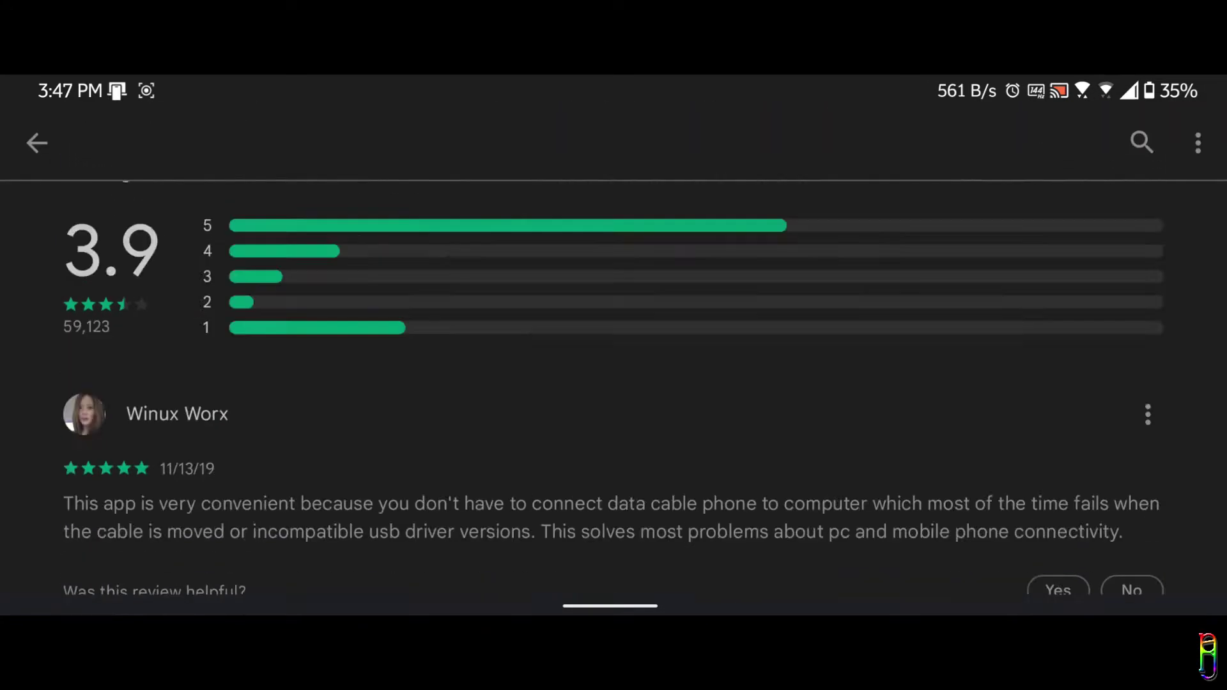
Read the full About this app details, including the free version's 5 MB limit.
click(1147, 375)
scroll(1035, 370, down, 4)
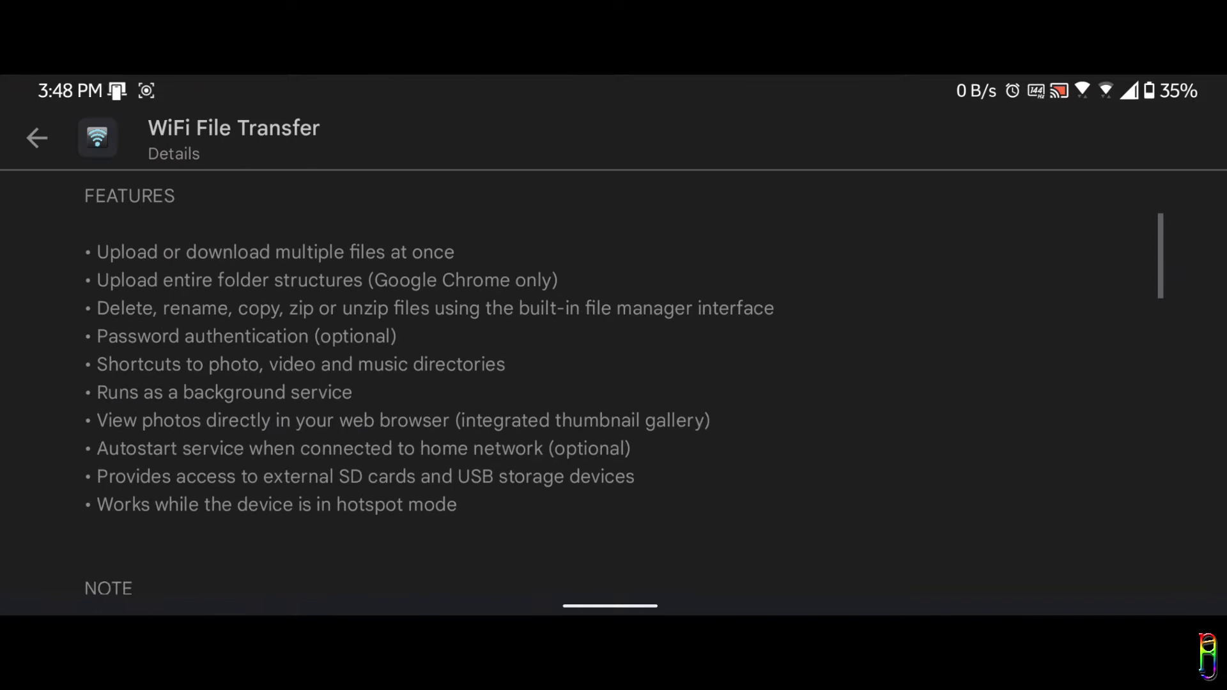
scroll(988, 485, down, 4)
scroll(997, 380, down, 4)
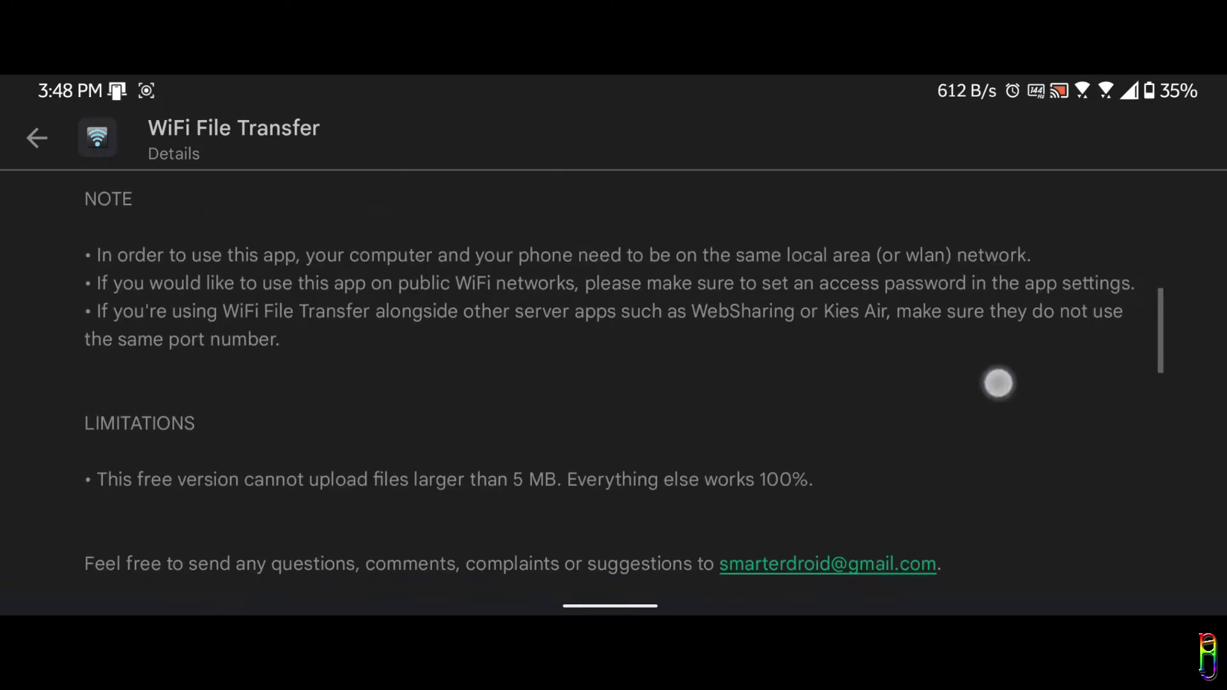
scroll(178, 474, down, 1)
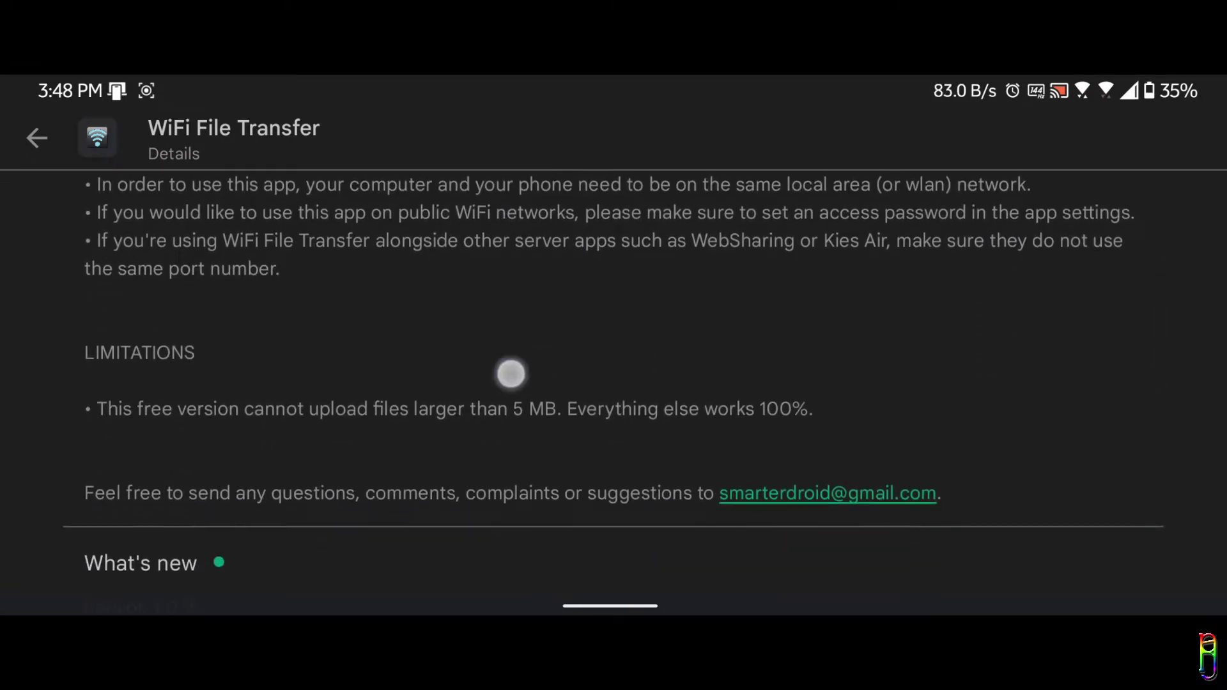
drag(511, 373, 484, 387)
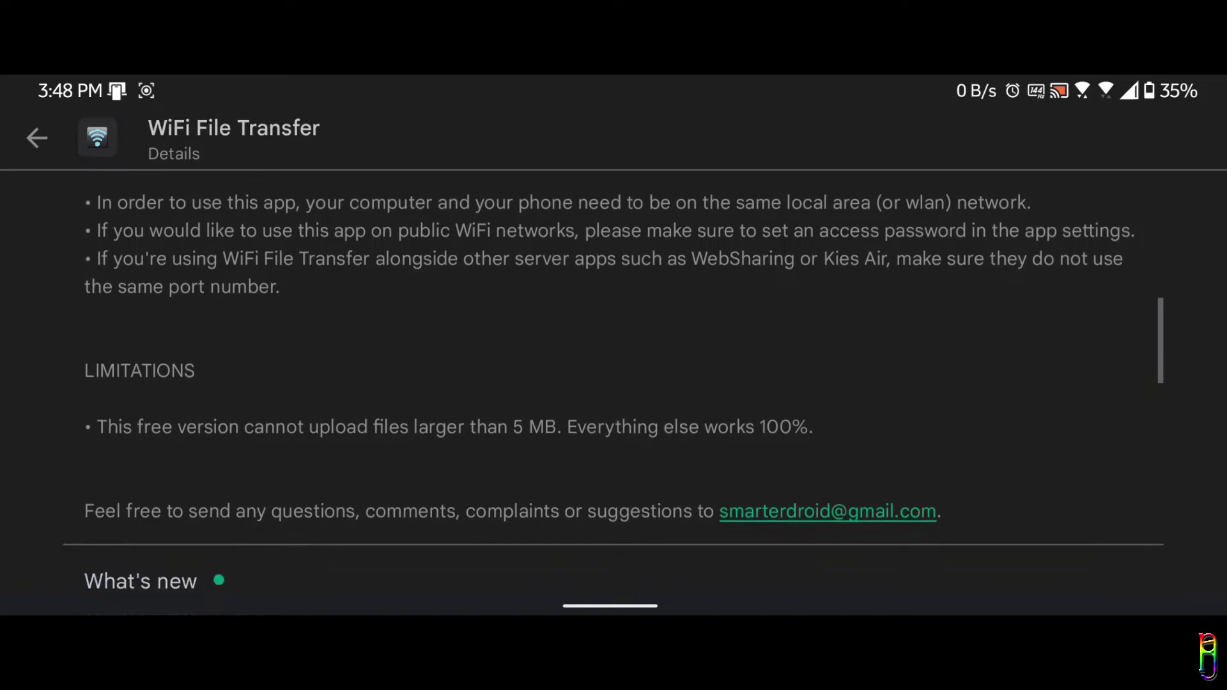
drag(443, 442, 508, 269)
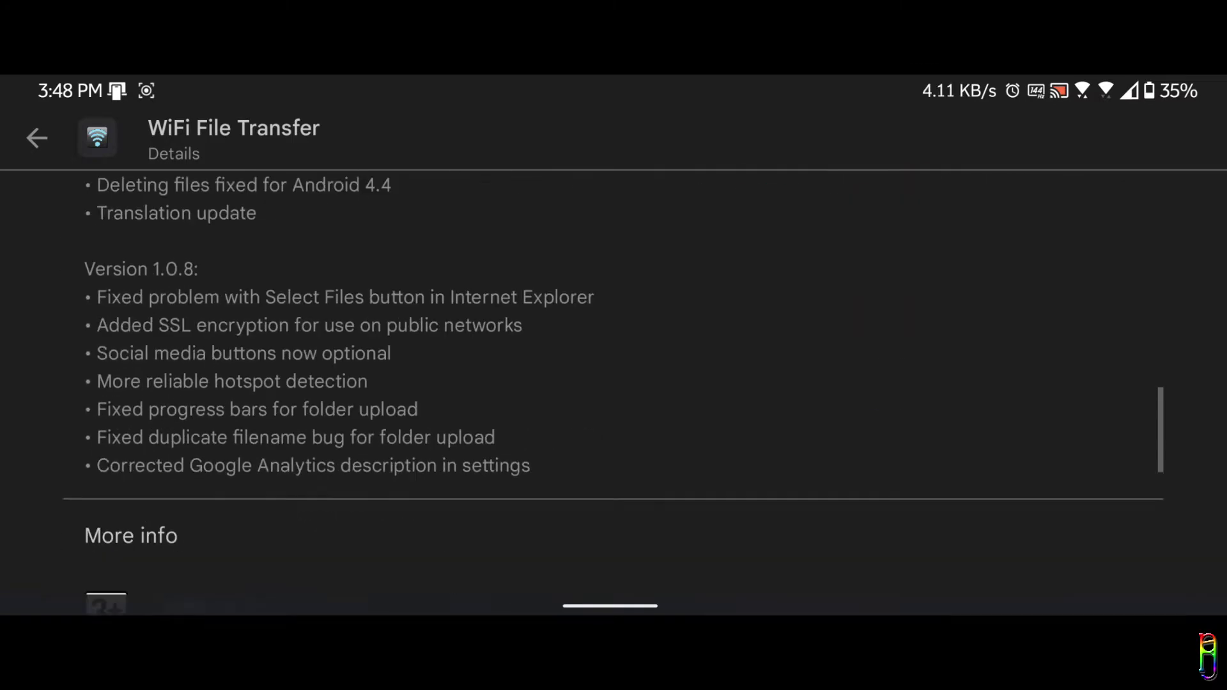
Back out of the Play Store to the Android home screen.
key(Escape)
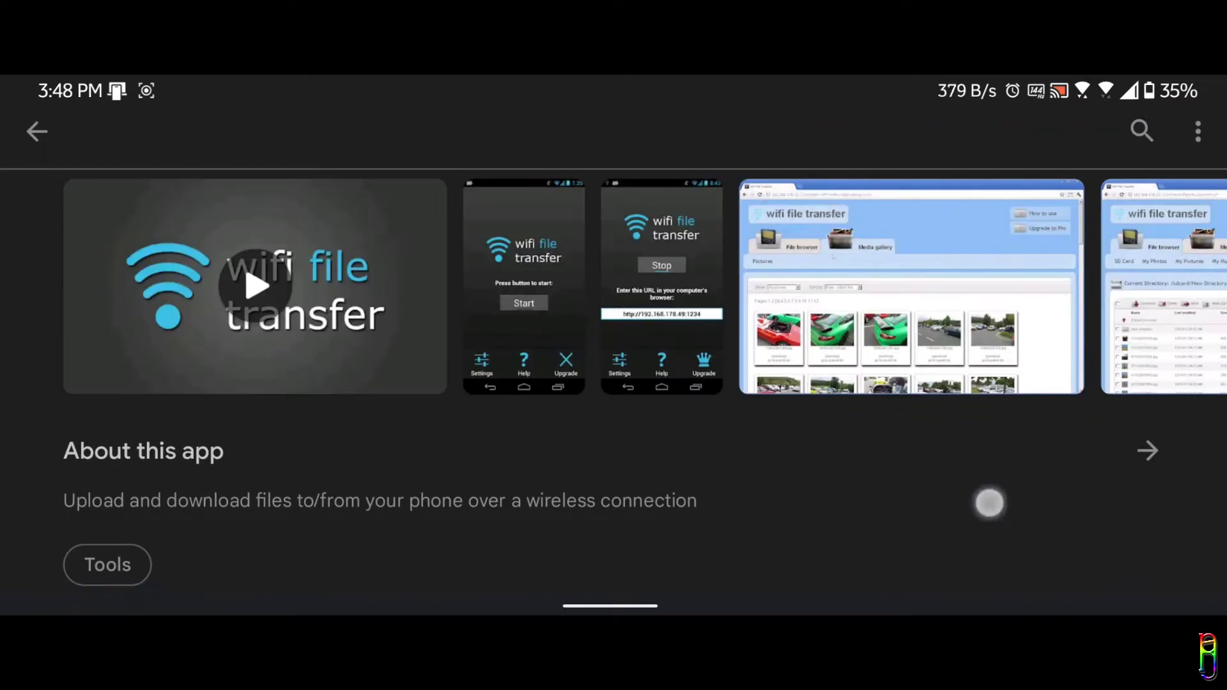
drag(989, 503, 992, 600)
key(Escape)
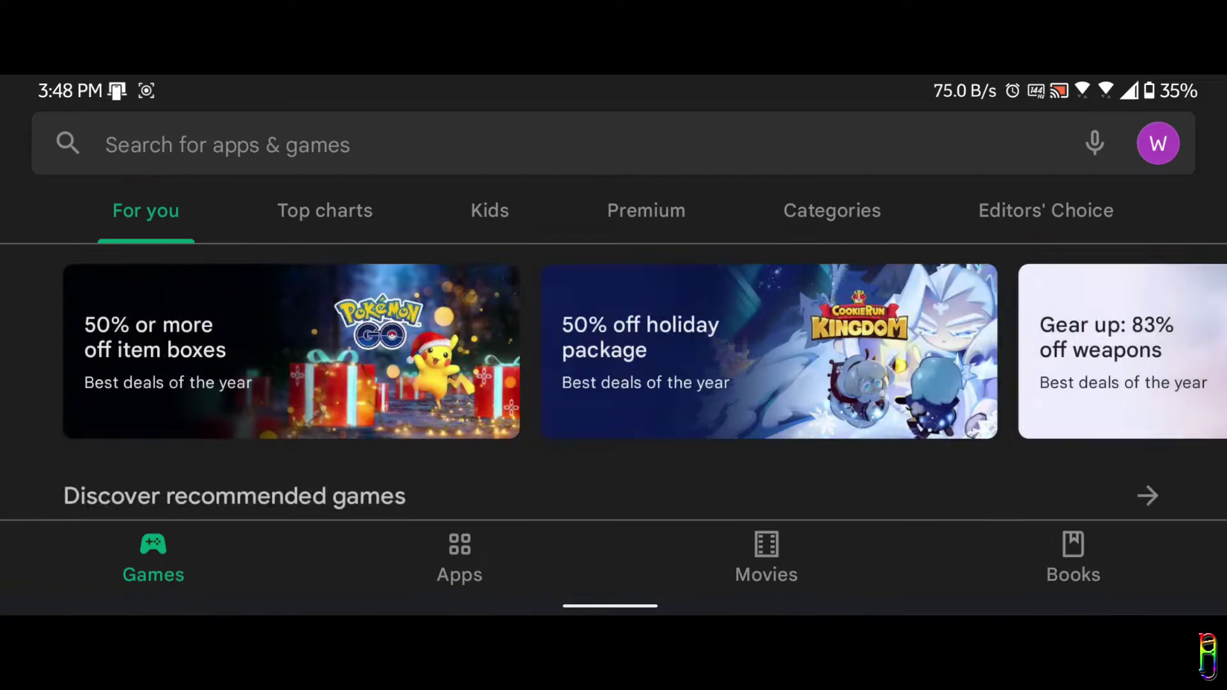
key(Escape)
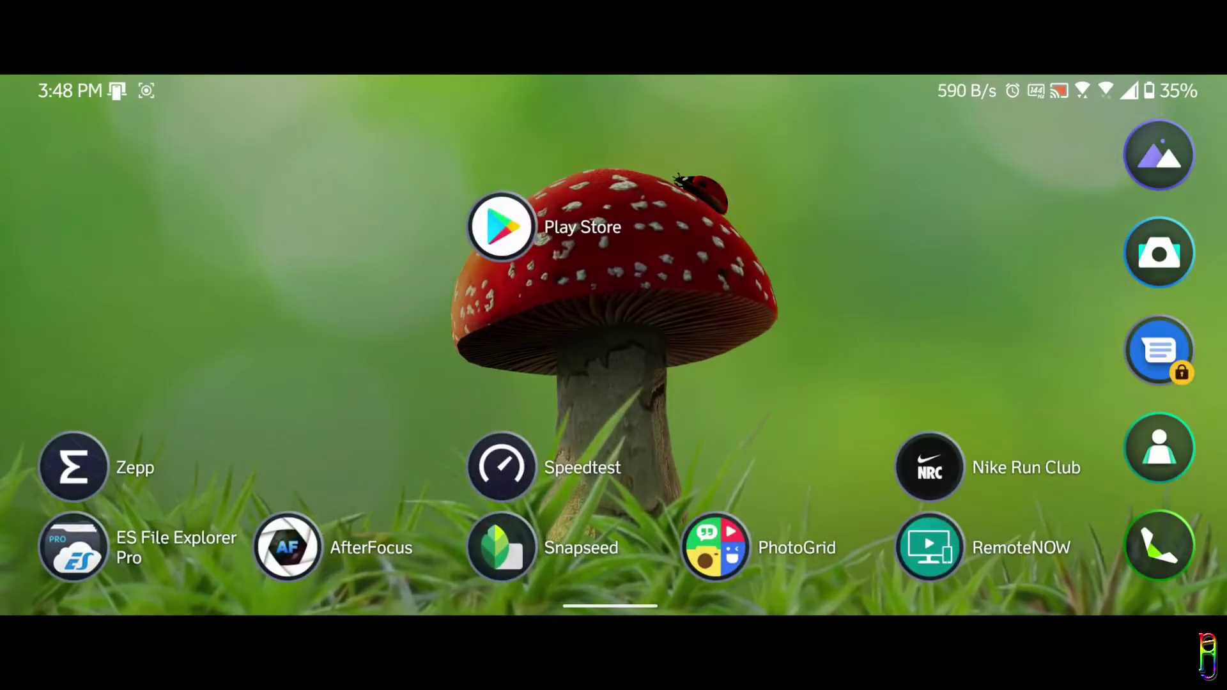
Check the first AR photo's details in Gallery, showing /storage/emulated/0/Pictures/AR, then return home.
click(1159, 155)
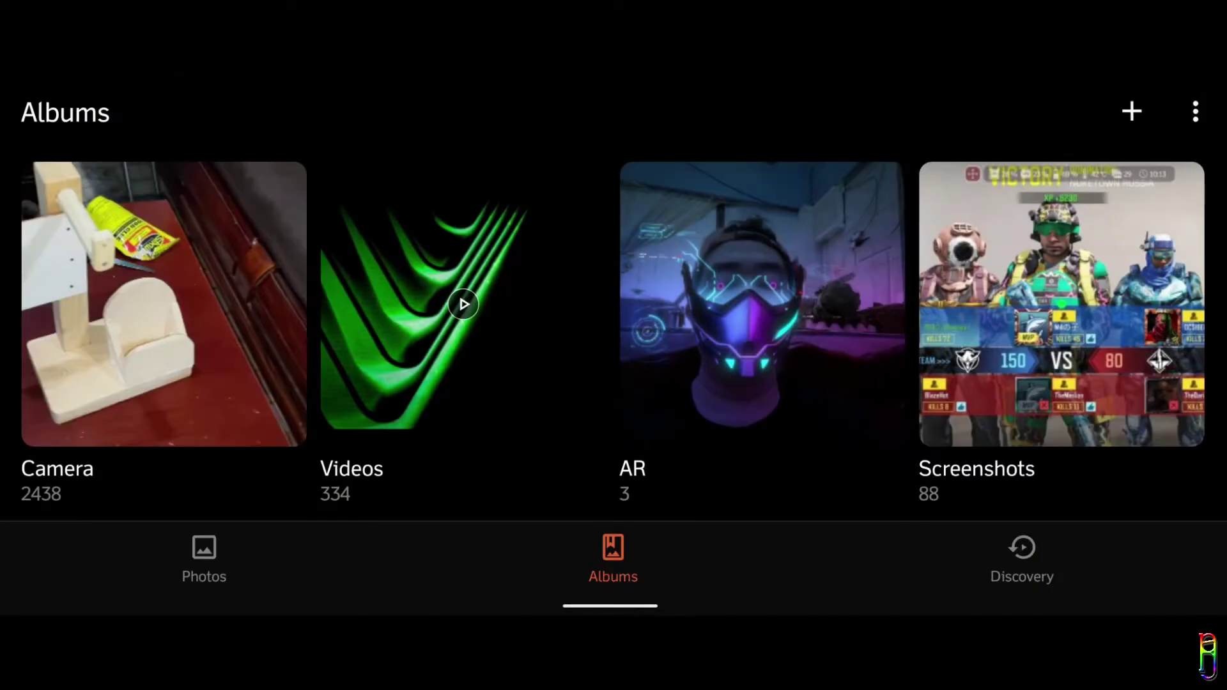
click(761, 304)
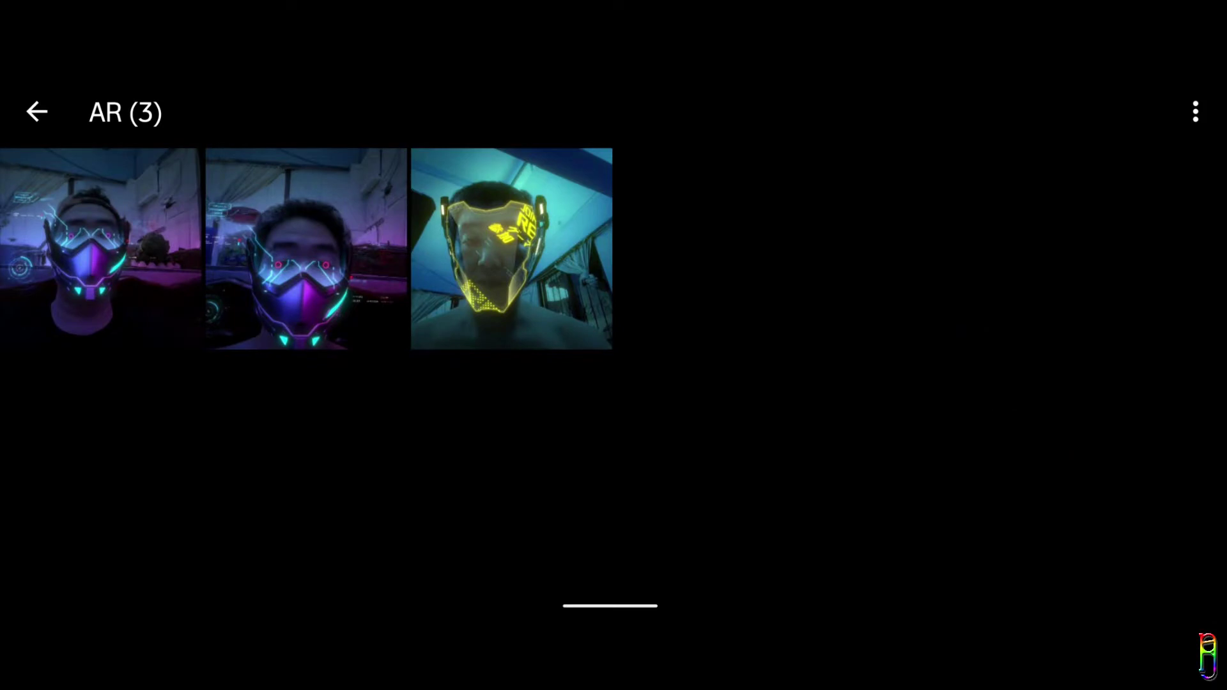
click(90, 257)
click(126, 549)
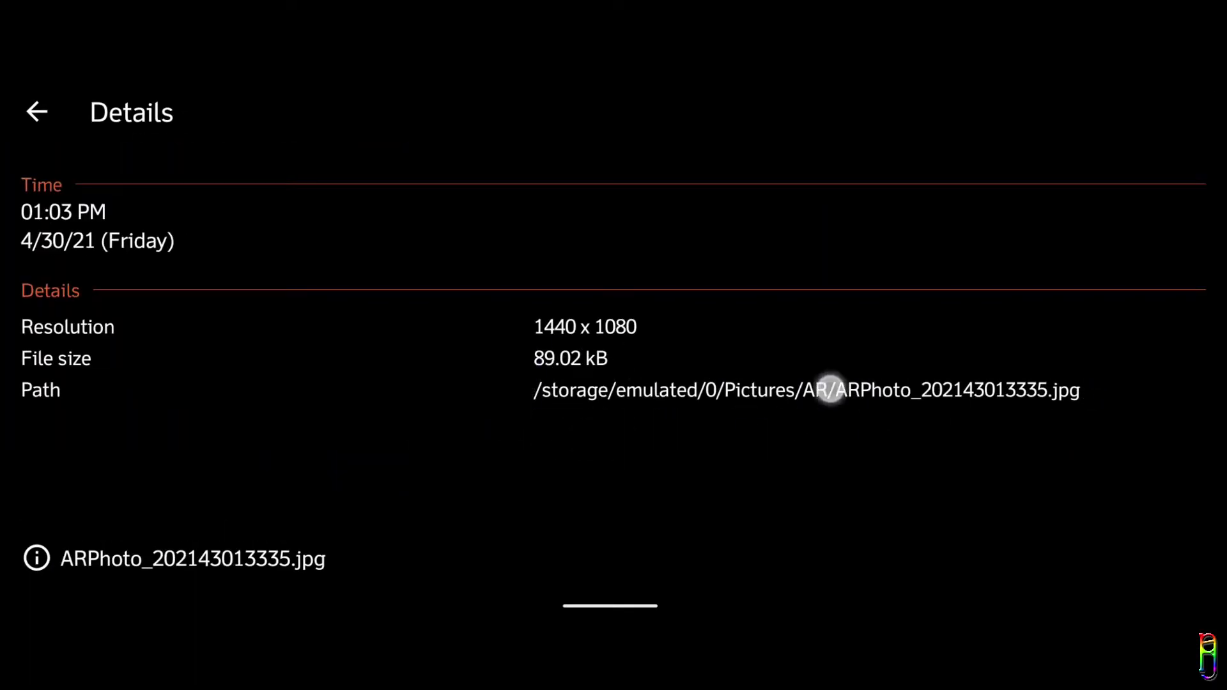
key(Escape)
key(Escape)
key(Escape)
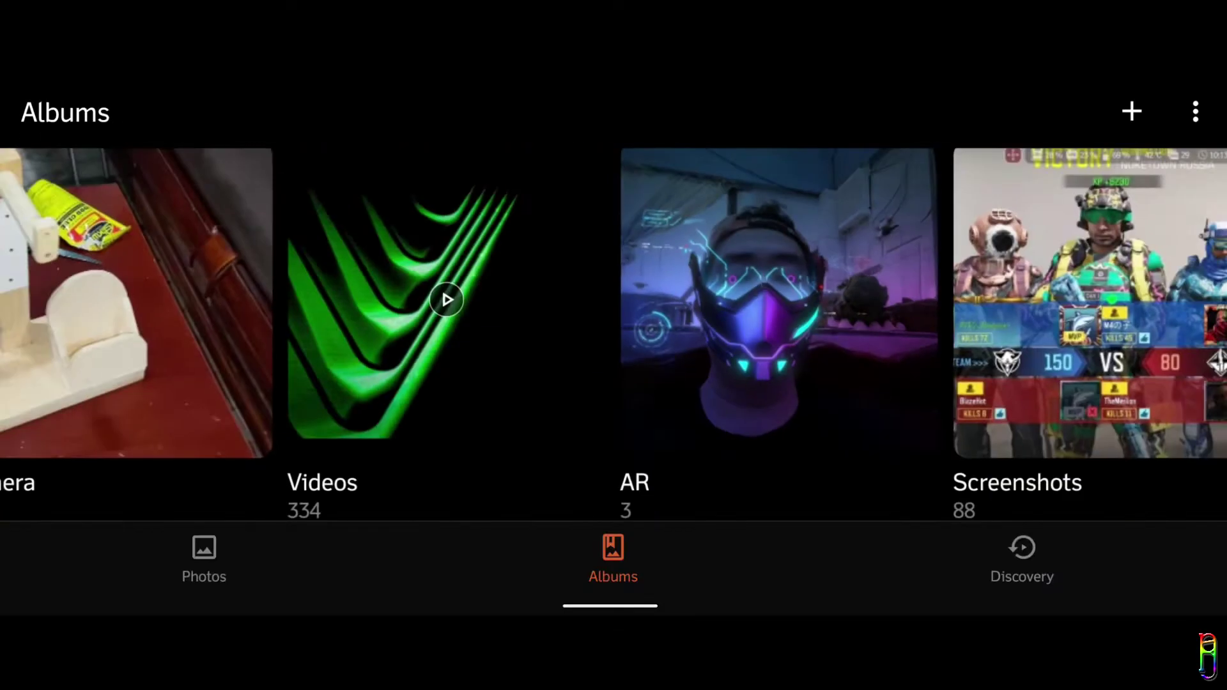
key(Escape)
Swipe to the other home page and launch WiFi File Transfer Pro.
drag(384, 319, 830, 319)
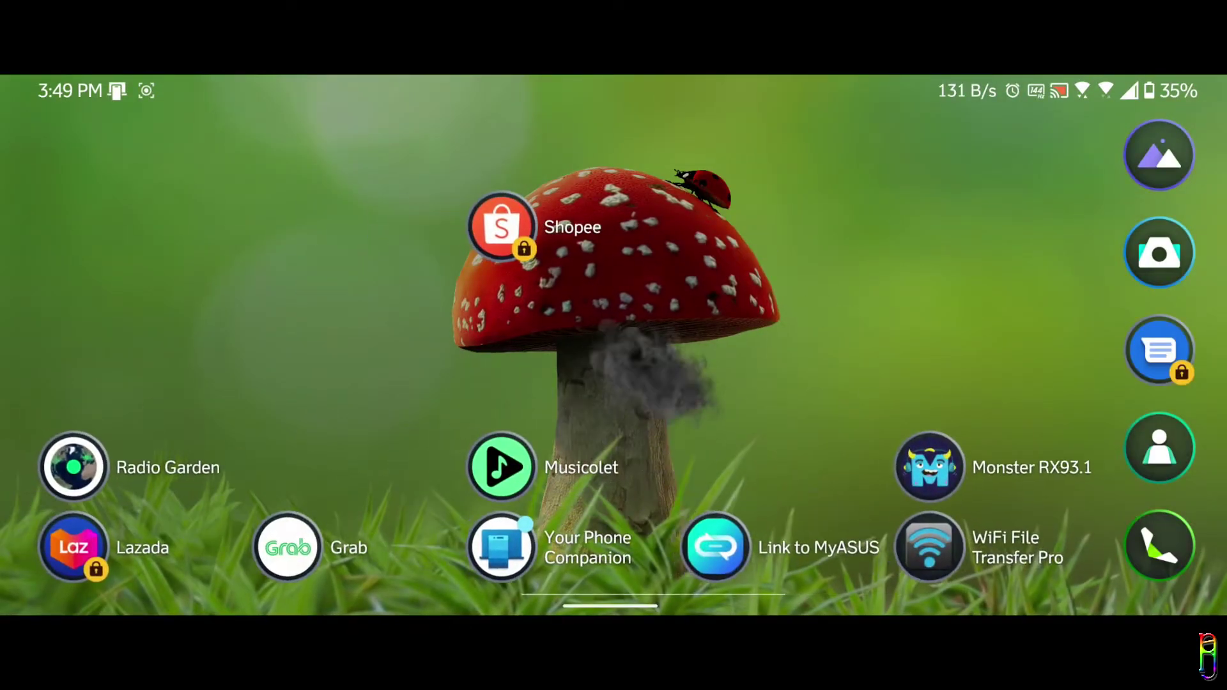
drag(929, 546, 883, 516)
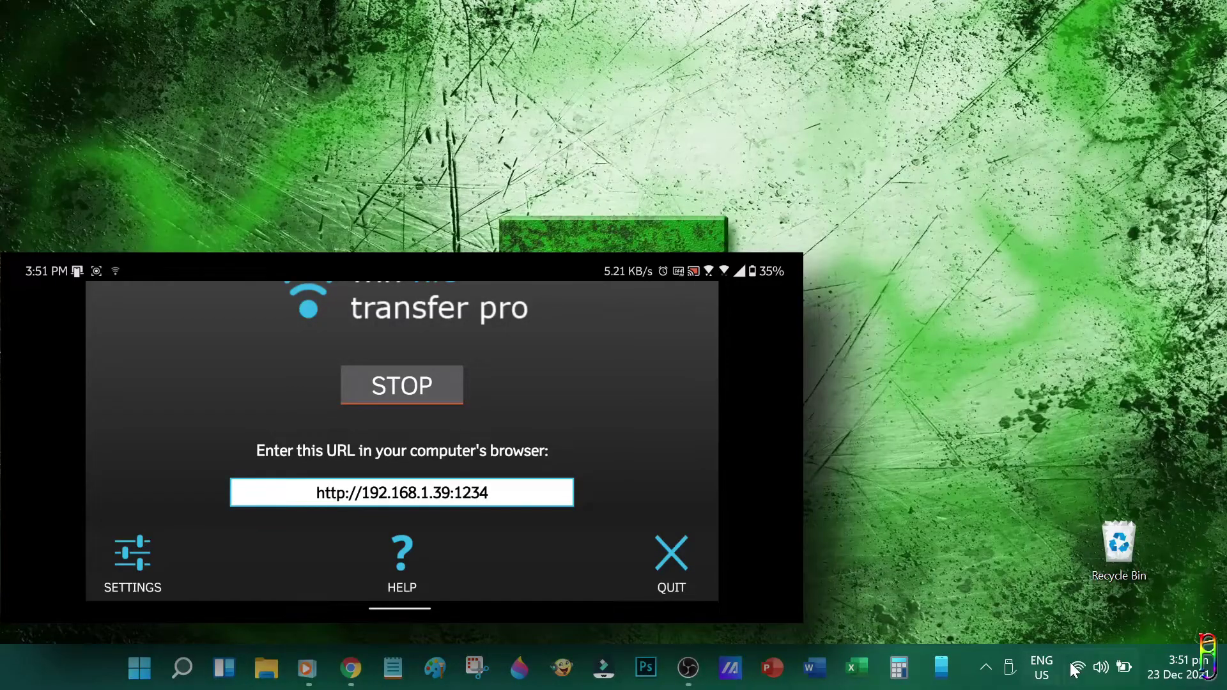
click(1075, 669)
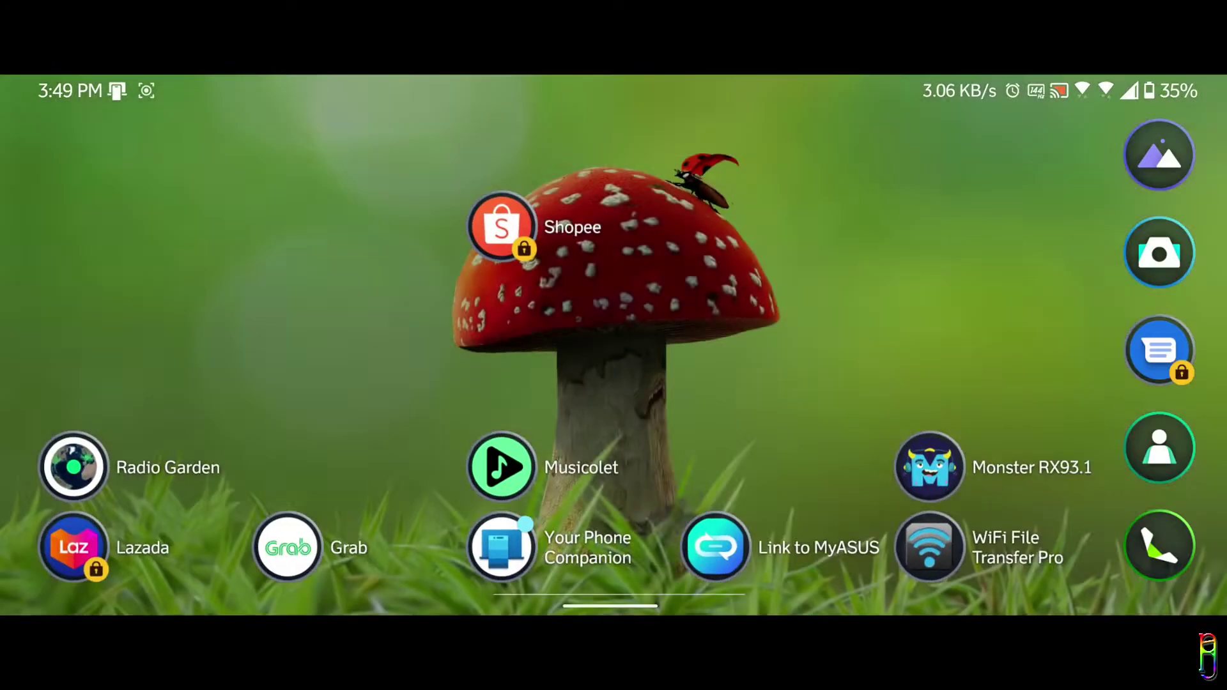
click(929, 546)
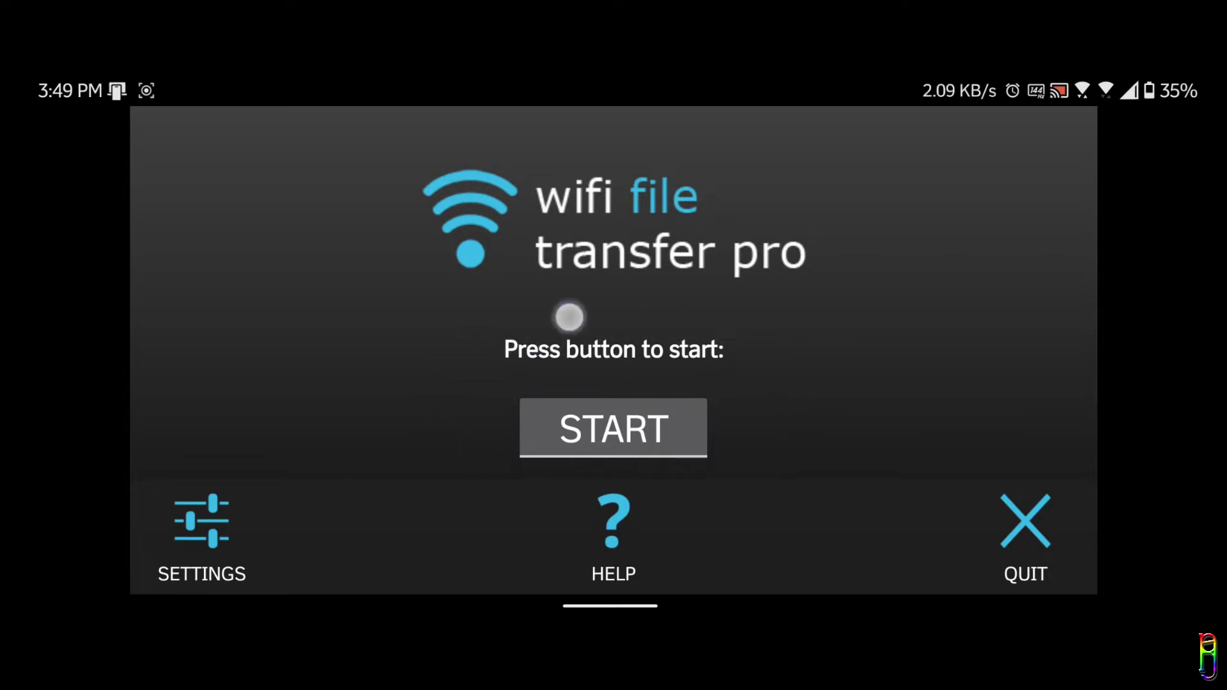
click(631, 429)
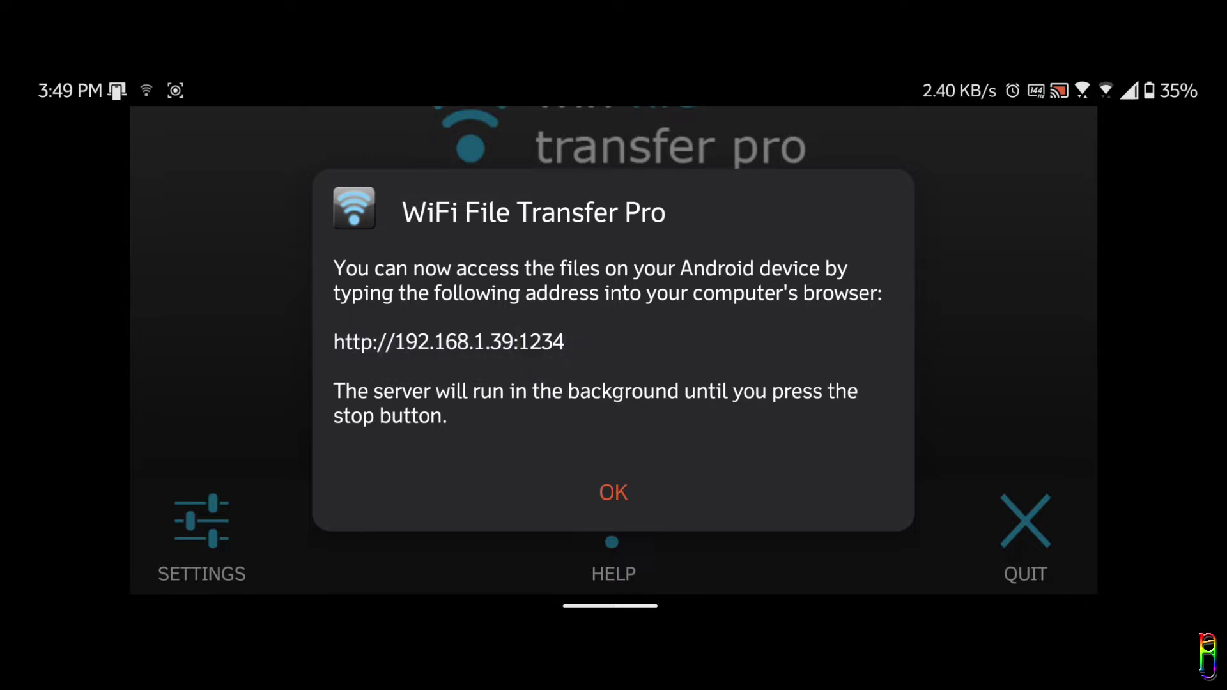
click(701, 485)
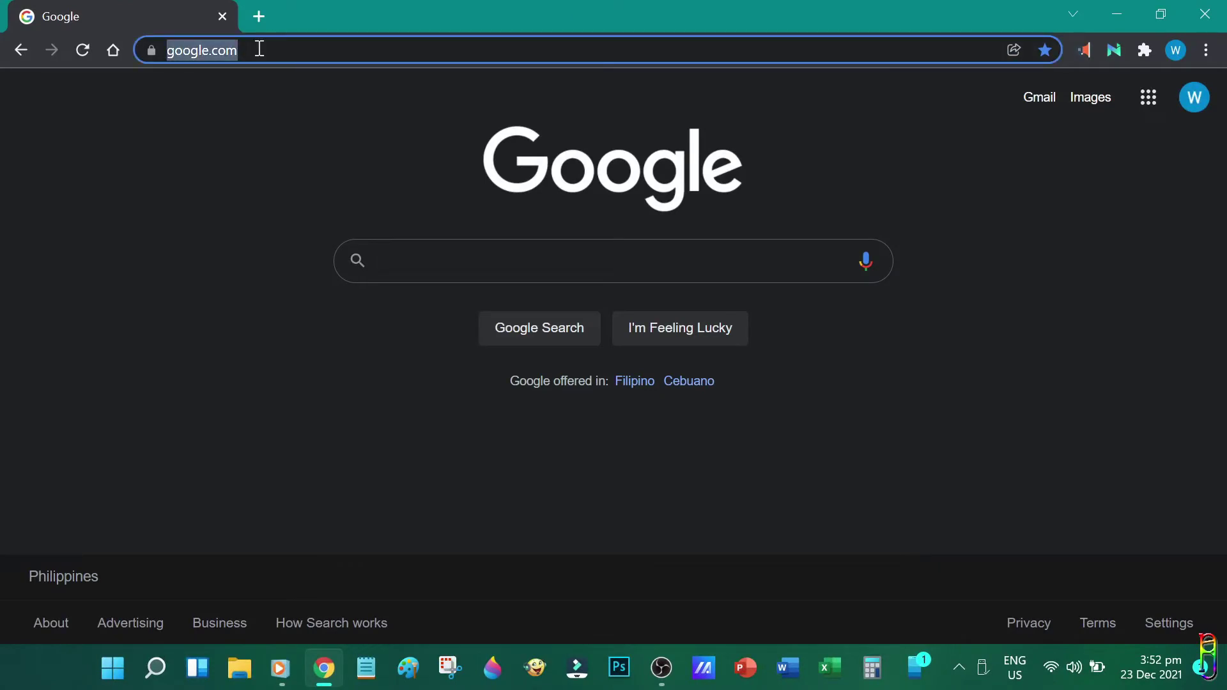
Load 192.168.1.39:1234 in Chrome to reach the phone's file server.
text(192.168.100.1)
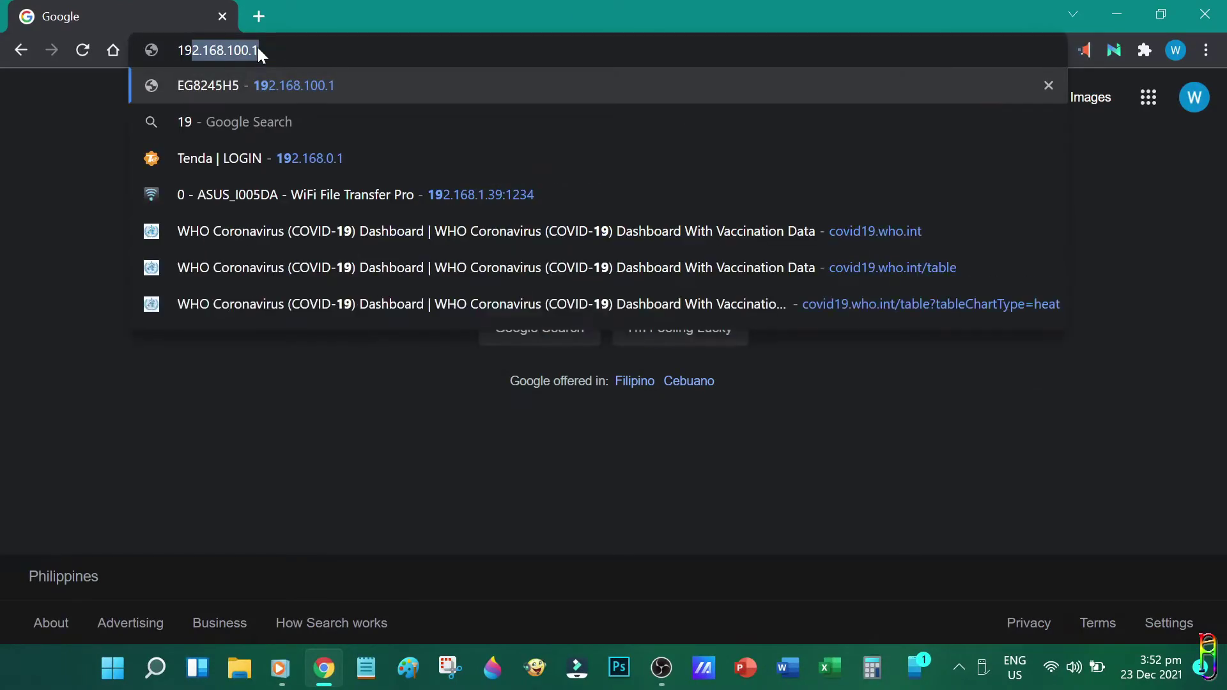
key(Right)
key(Left)
key(Left)
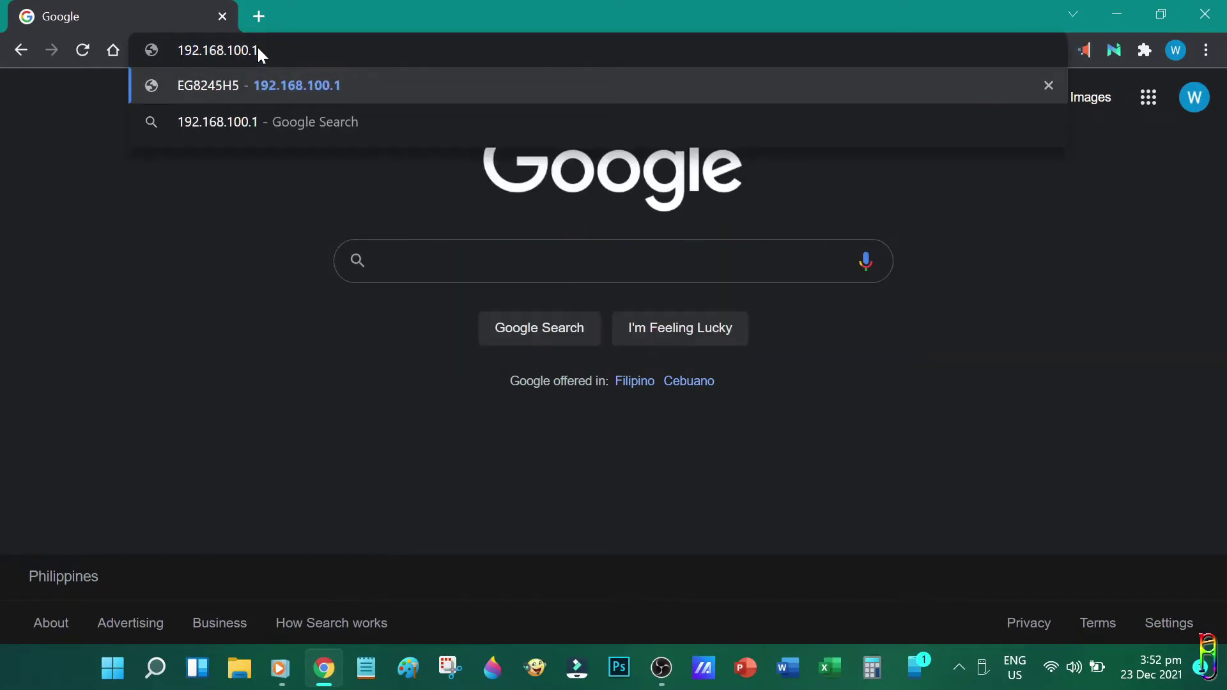
key(BackSpace)
key(BackSpace)
key(BackSpace)
text(.3)
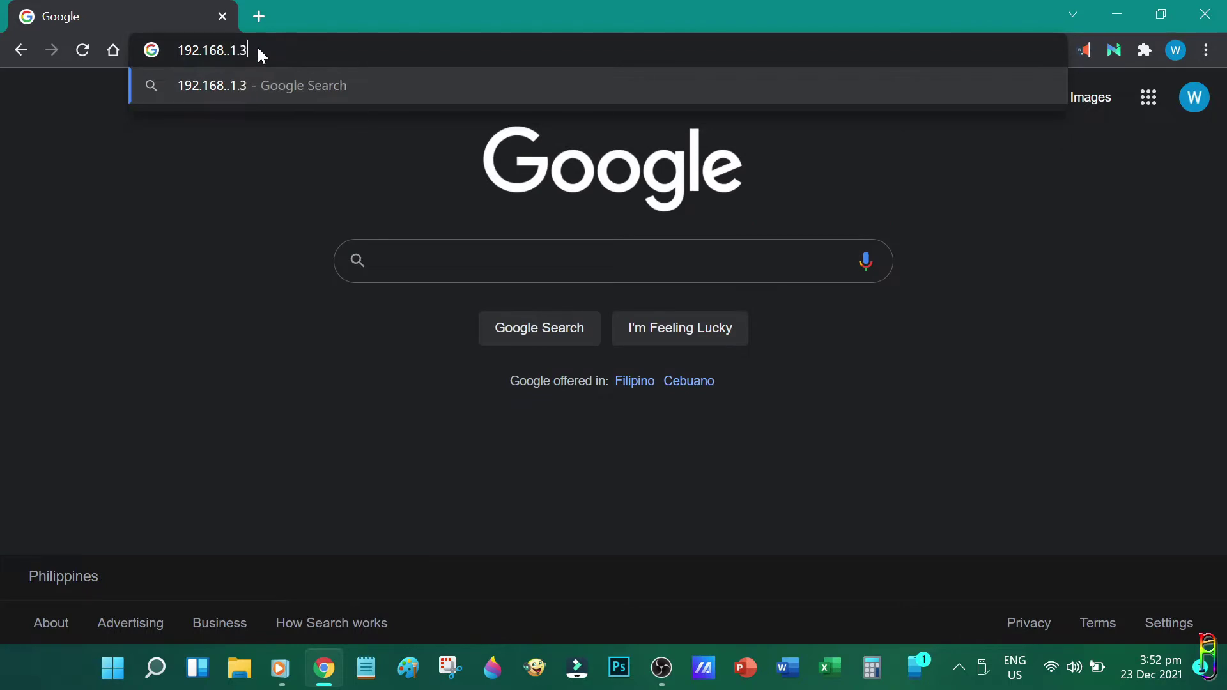
text(9:1234)
key(Return)
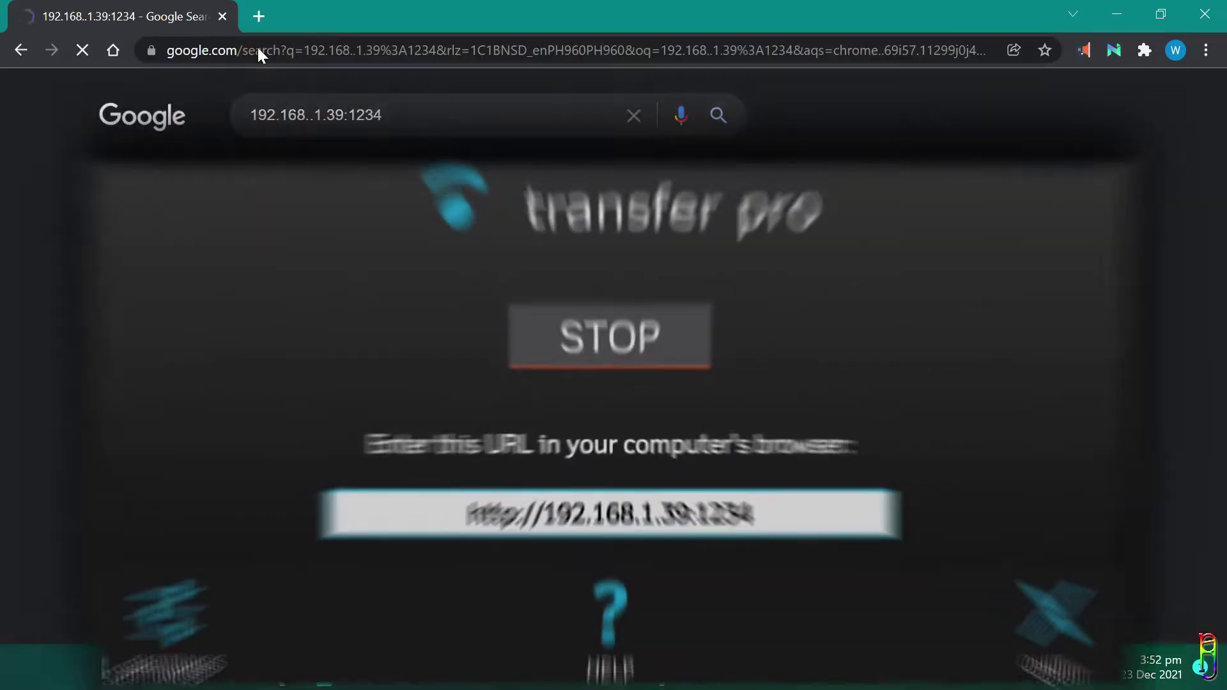
text(192.168.100)
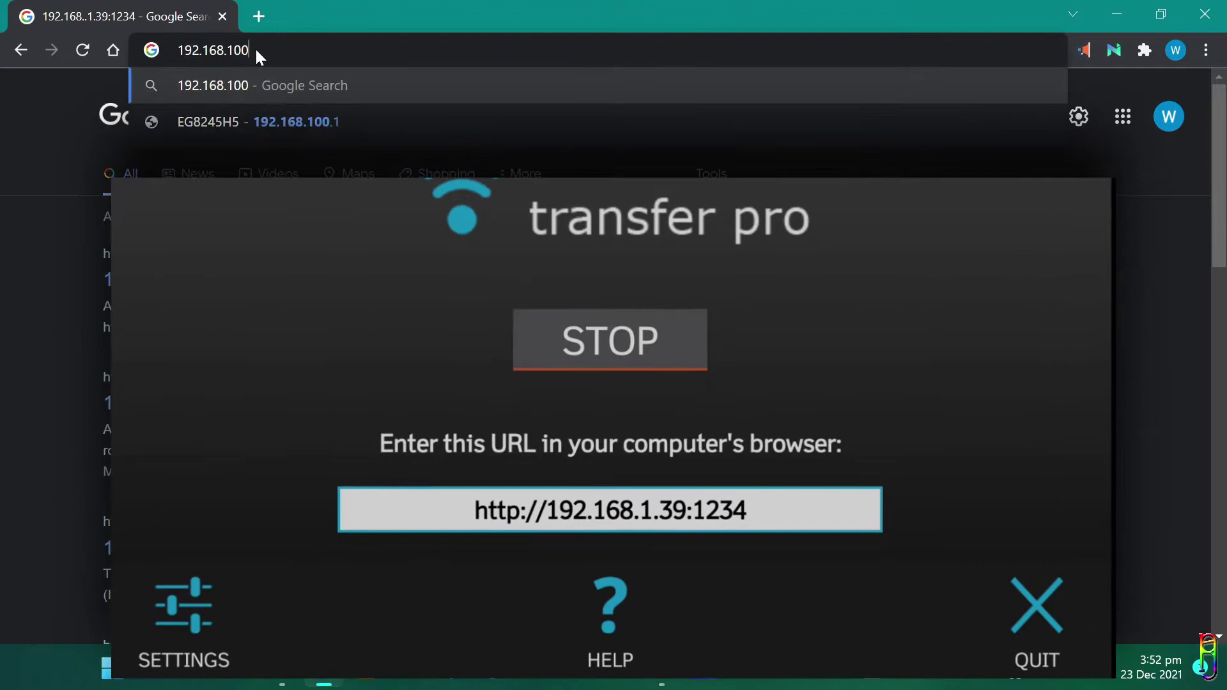
key(BackSpace)
key(BackSpace)
text(.39:1234)
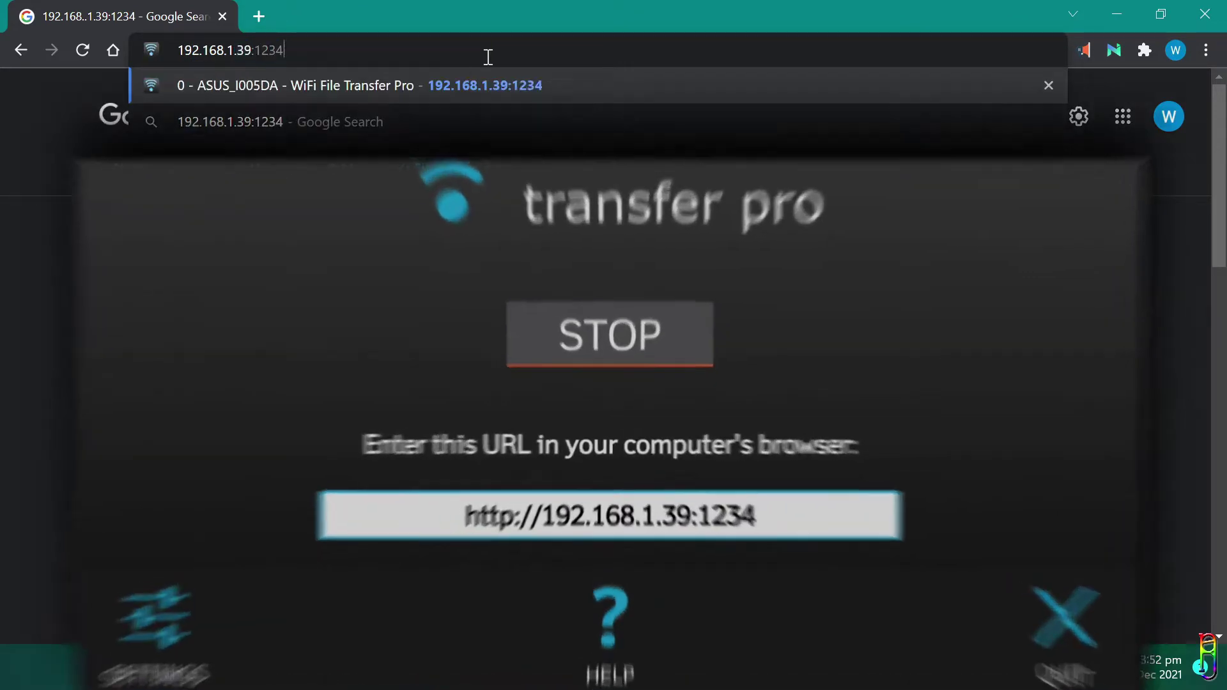
key(Return)
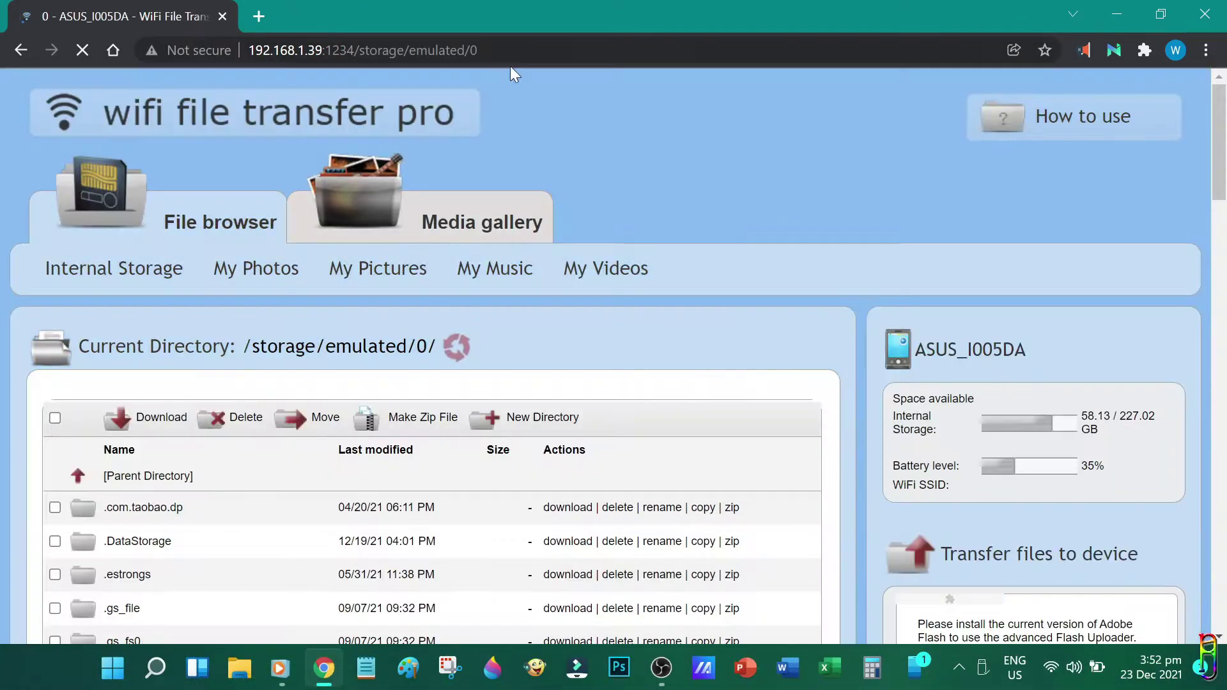
Sort the internal storage listing by last modified, size, then name, scrolling through it.
scroll(420, 439, down, 15)
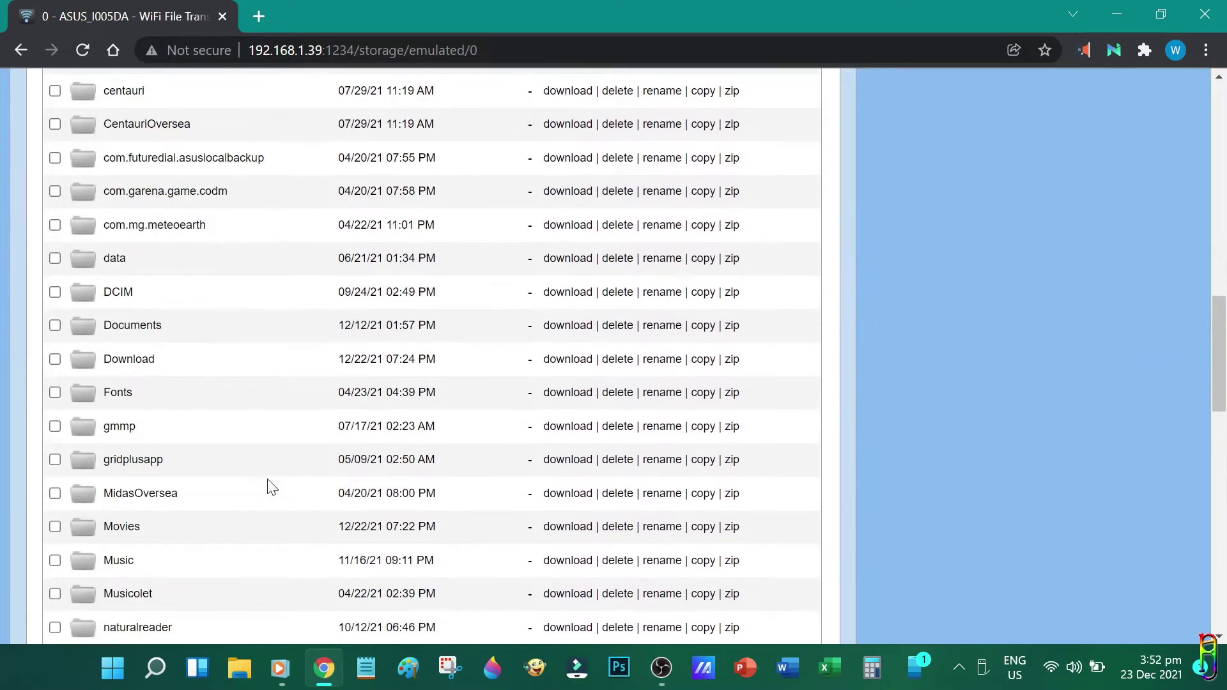
scroll(272, 486, down, 10)
scroll(281, 479, up, 20)
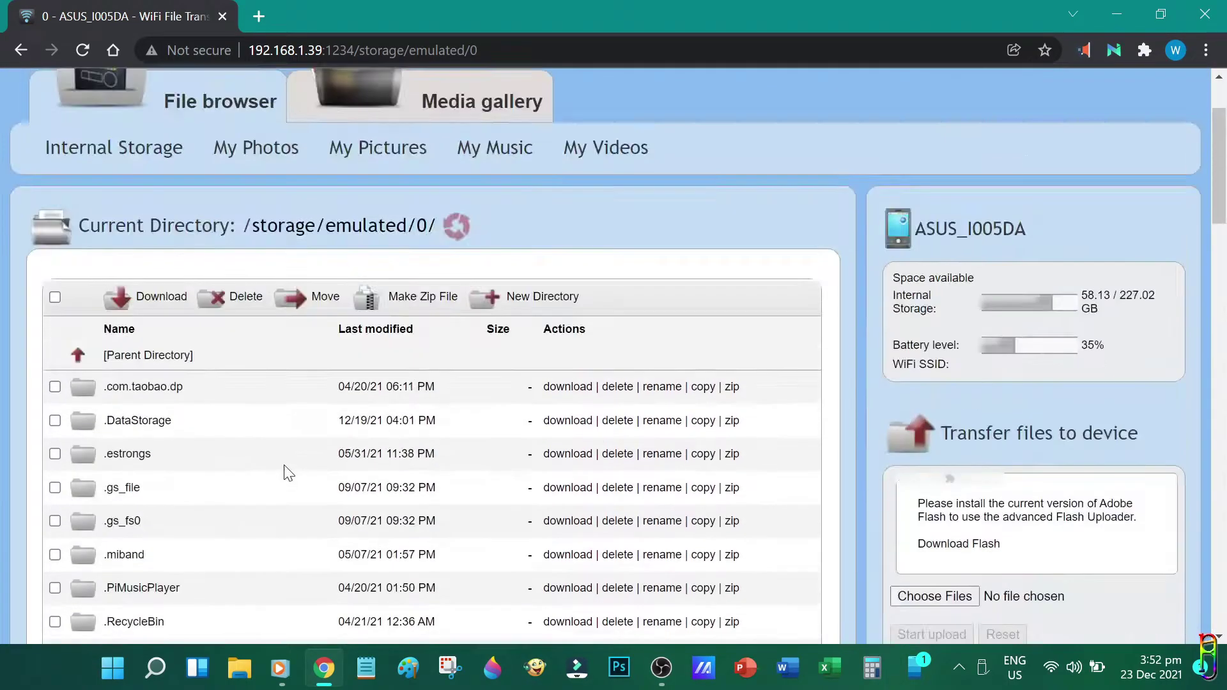
scroll(287, 473, down, 12)
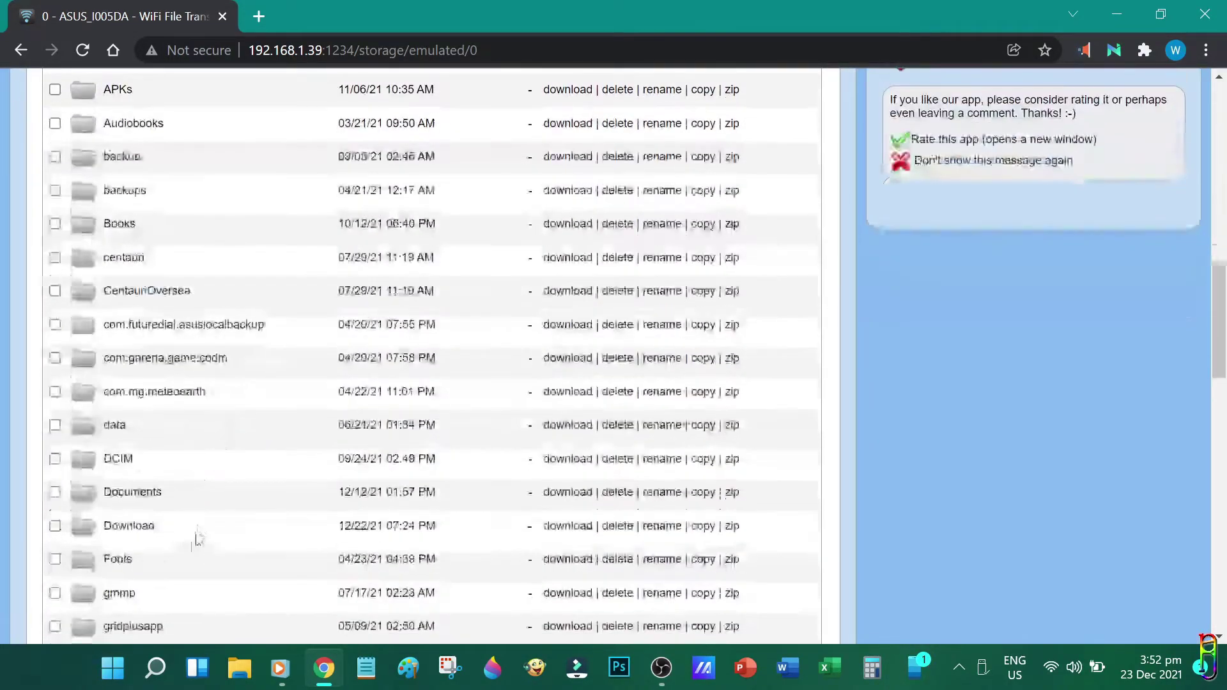
scroll(192, 530, down, 5)
scroll(198, 522, up, 12)
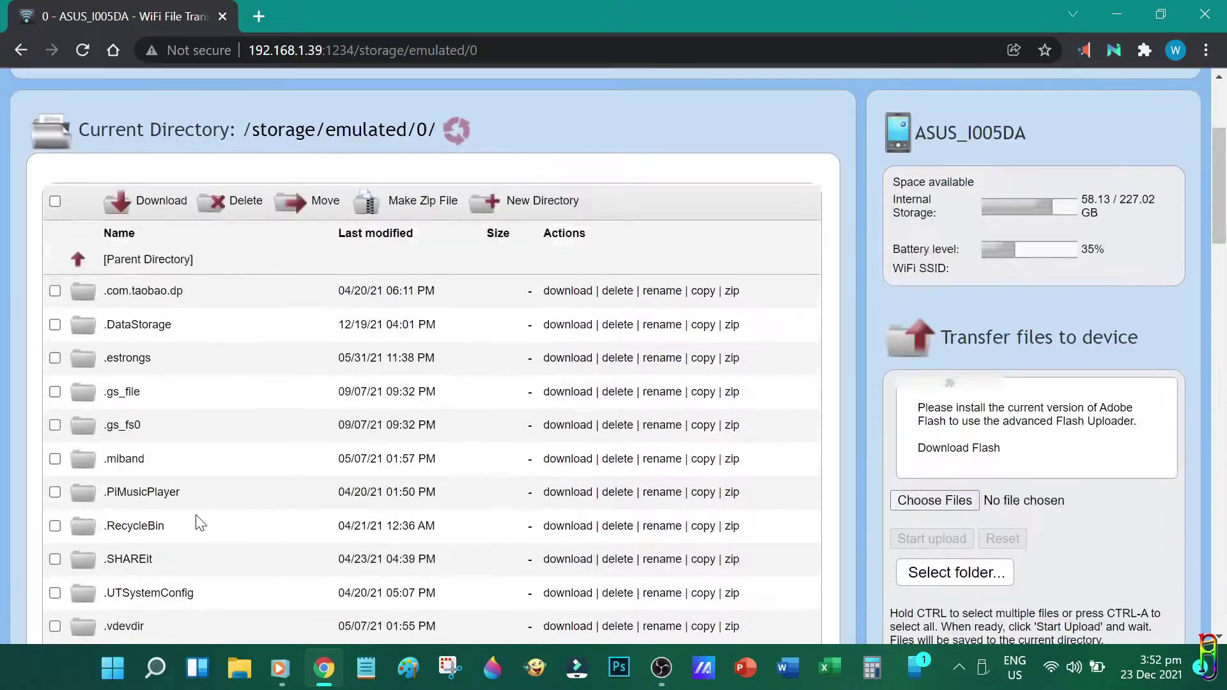
click(375, 233)
click(498, 450)
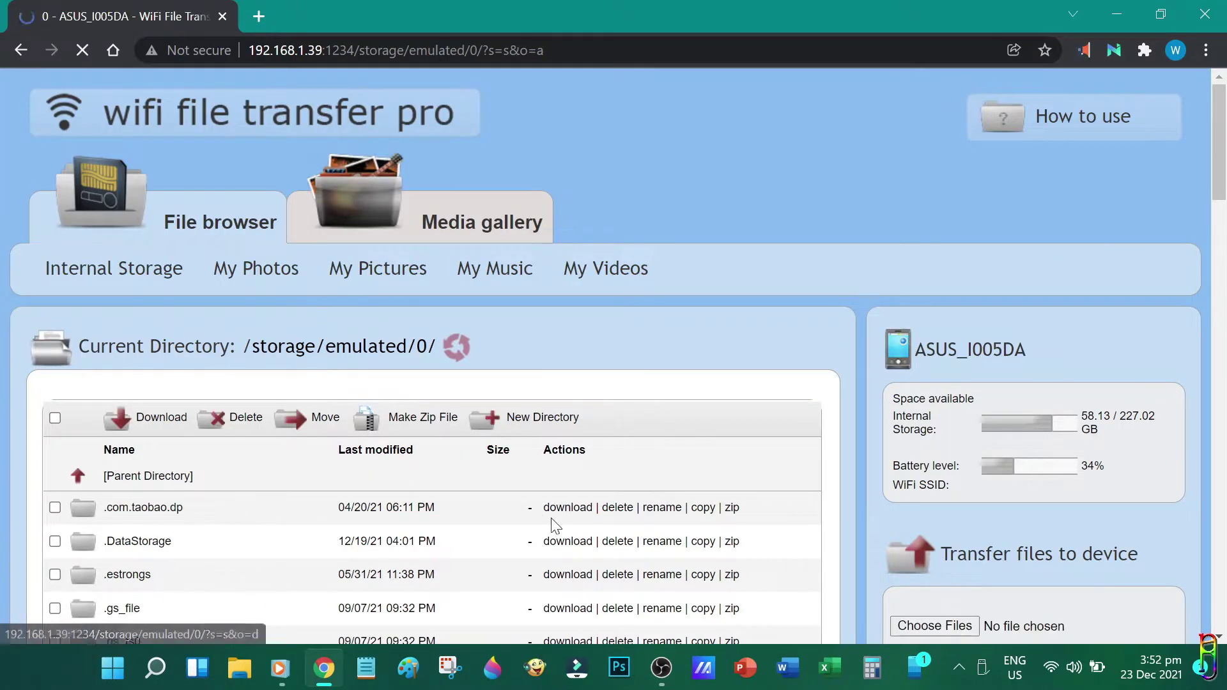
scroll(154, 499, down, 5)
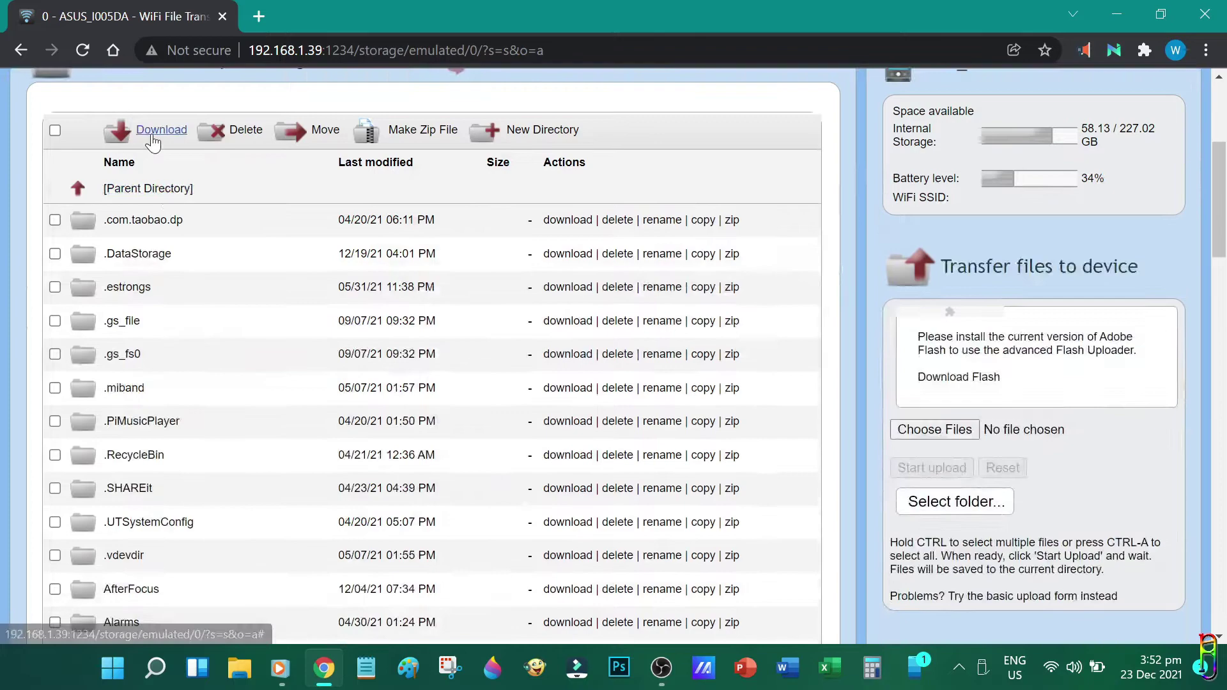
click(122, 167)
scroll(316, 484, down, 15)
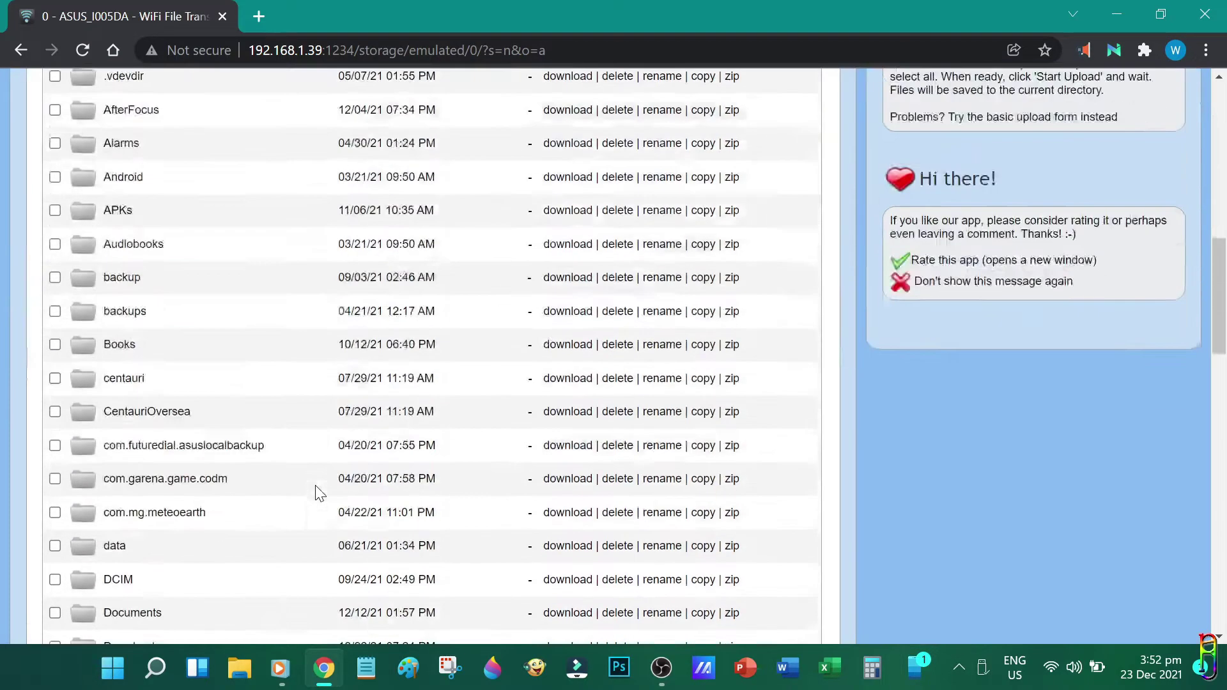
scroll(170, 412, down, 4)
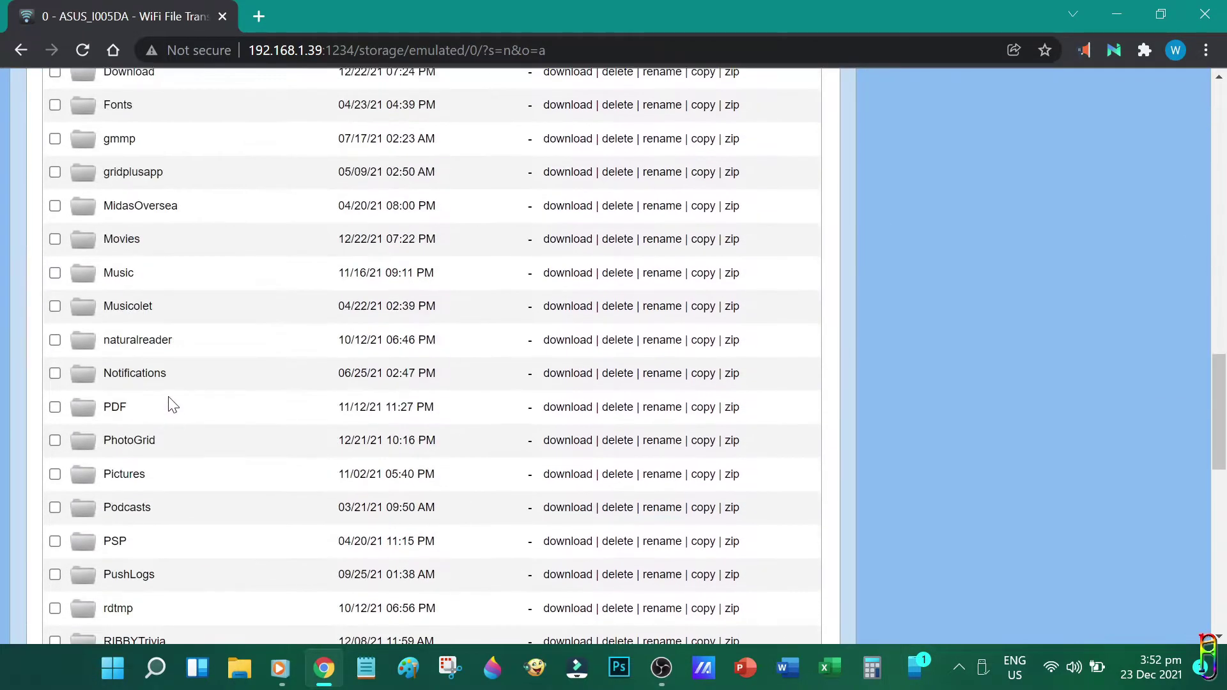
Open Pictures, then the AR folder listing the three ARPhoto JPG files.
click(121, 478)
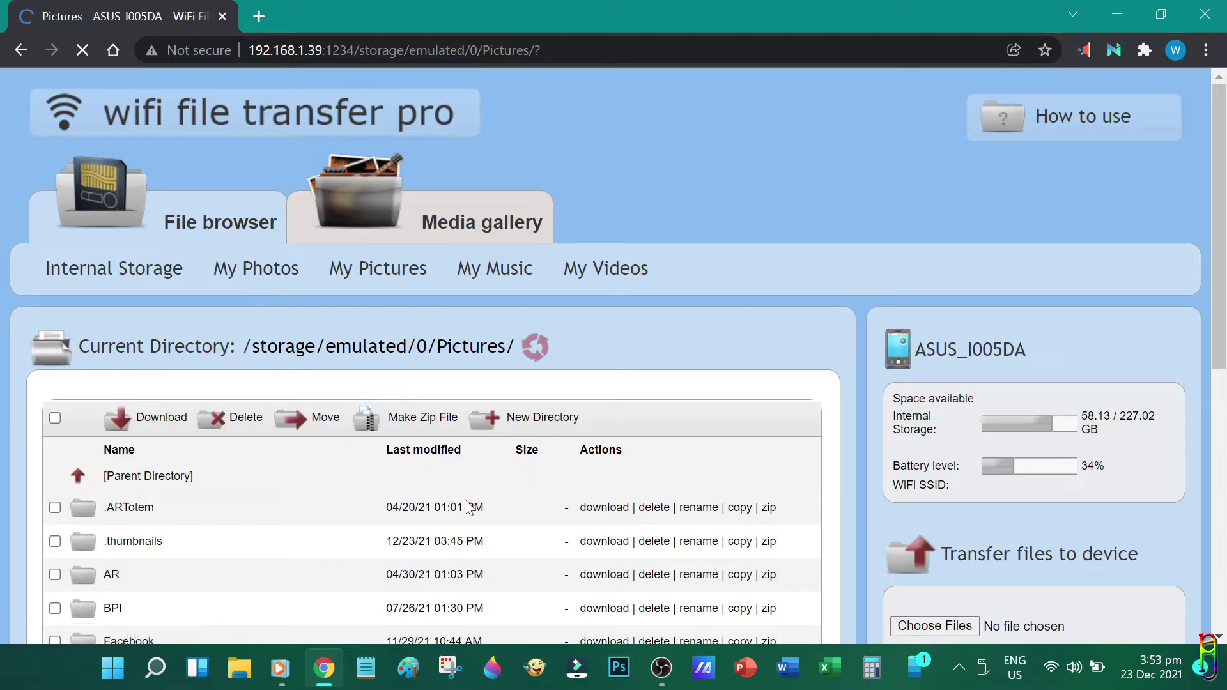
scroll(492, 450, down, 5)
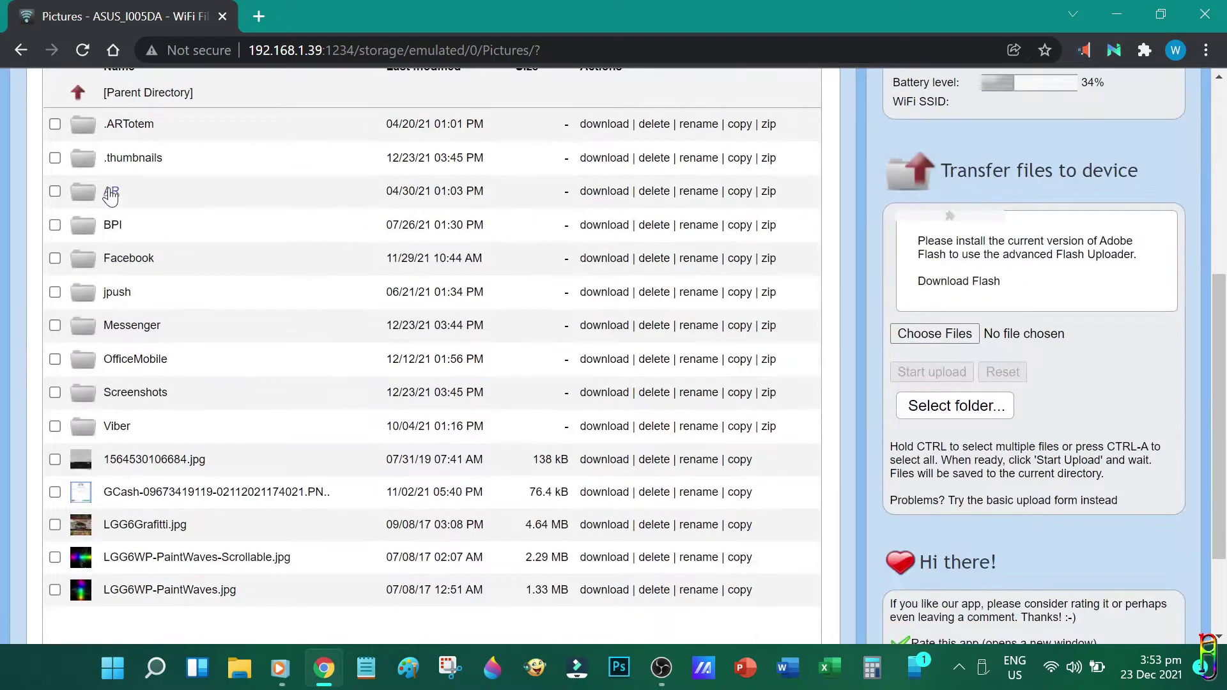
click(111, 193)
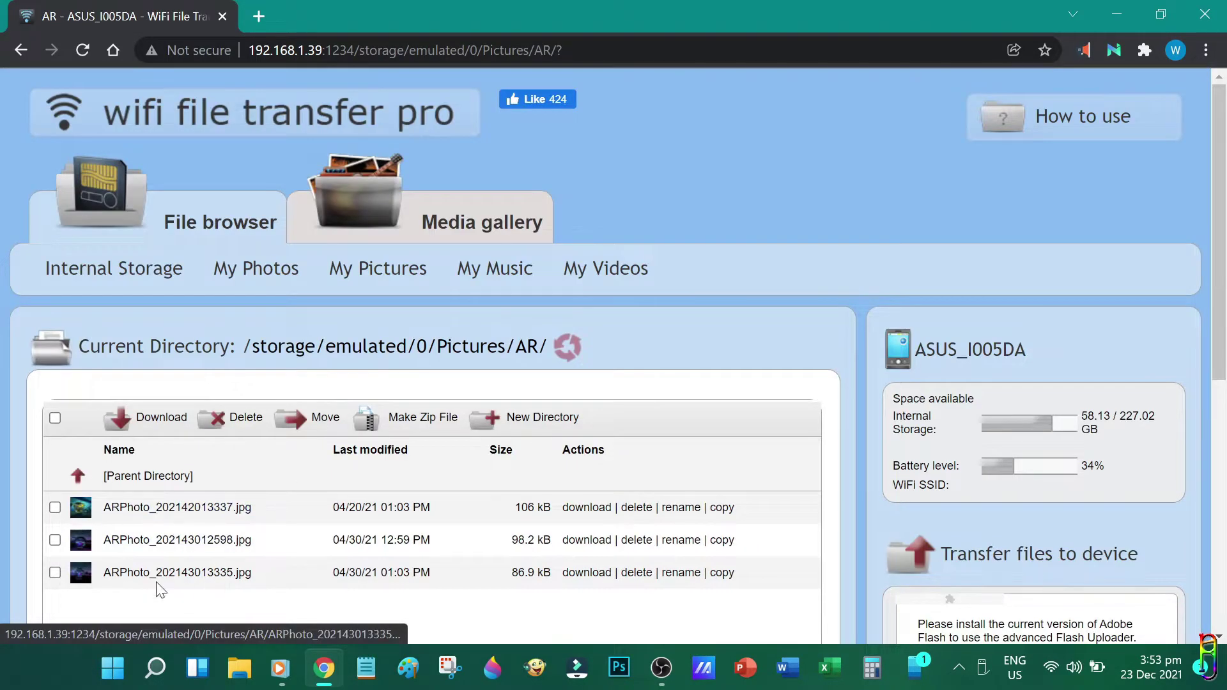
scroll(414, 476, down, 3)
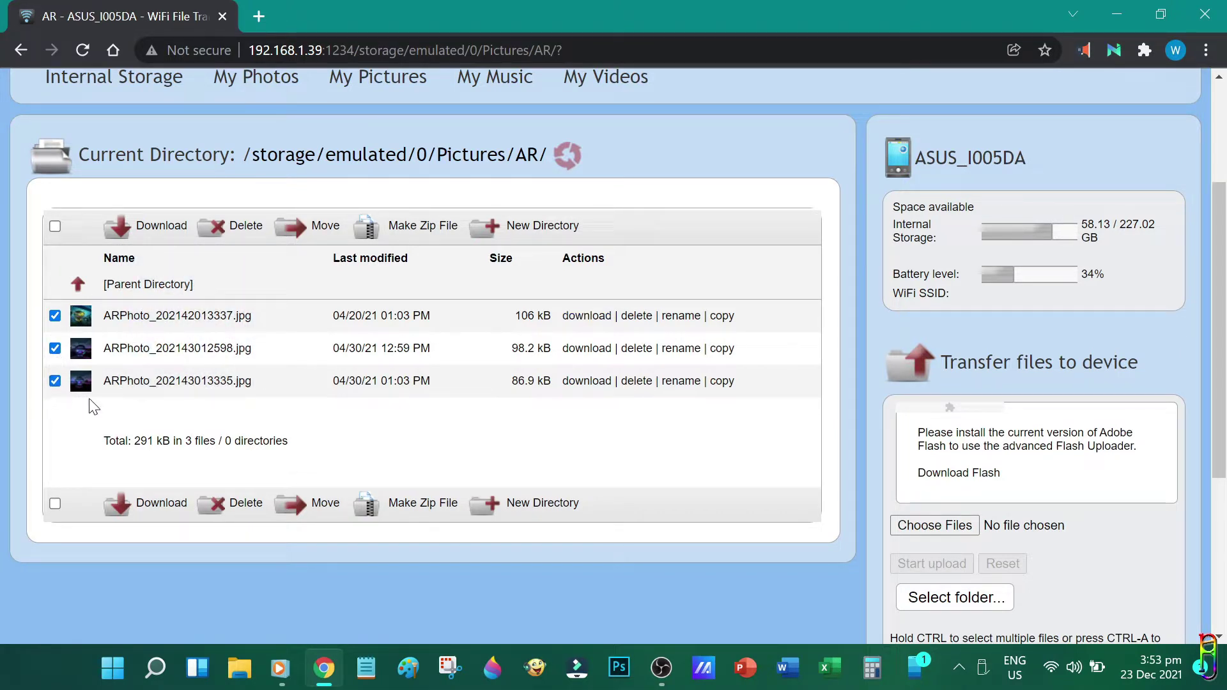
Download the three AR photos as individual files, allowing multiple downloads, and show one in its folder.
click(161, 504)
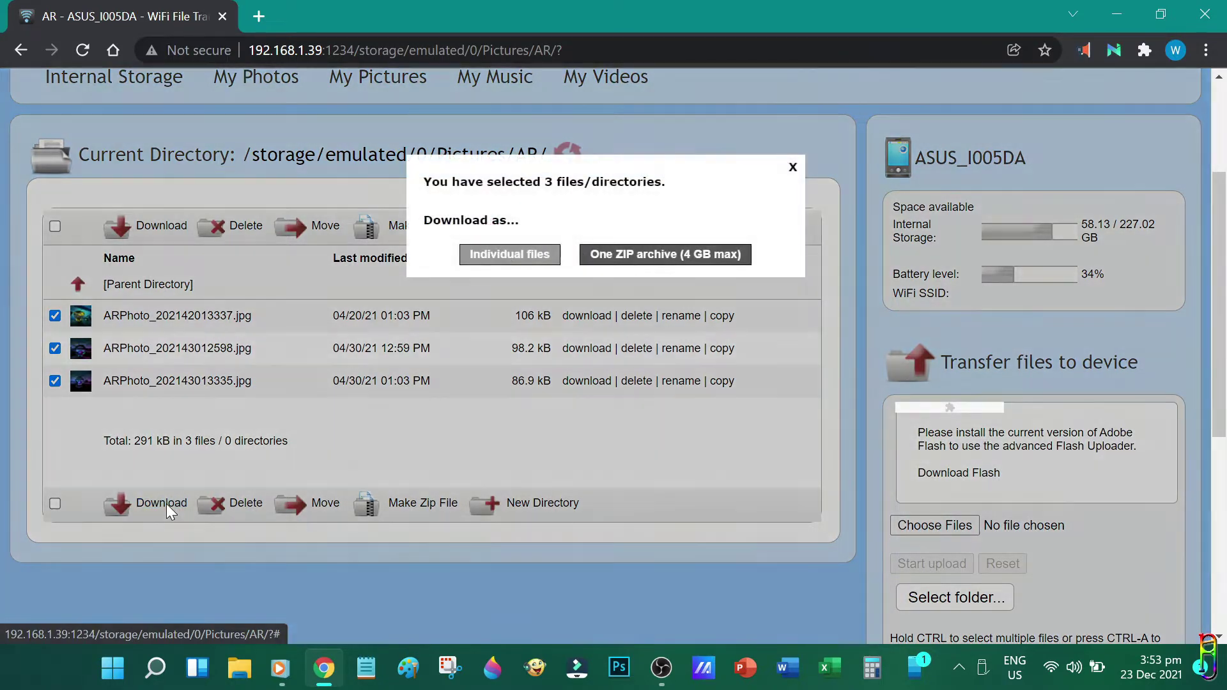
click(693, 255)
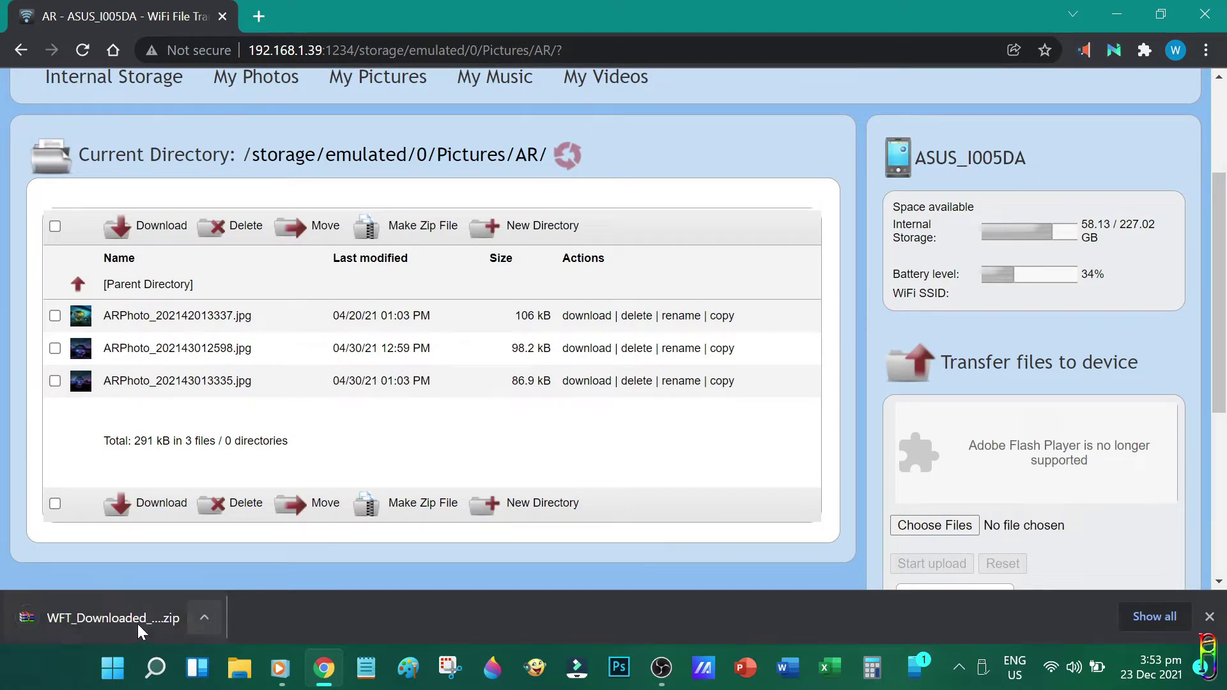
click(55, 502)
click(151, 503)
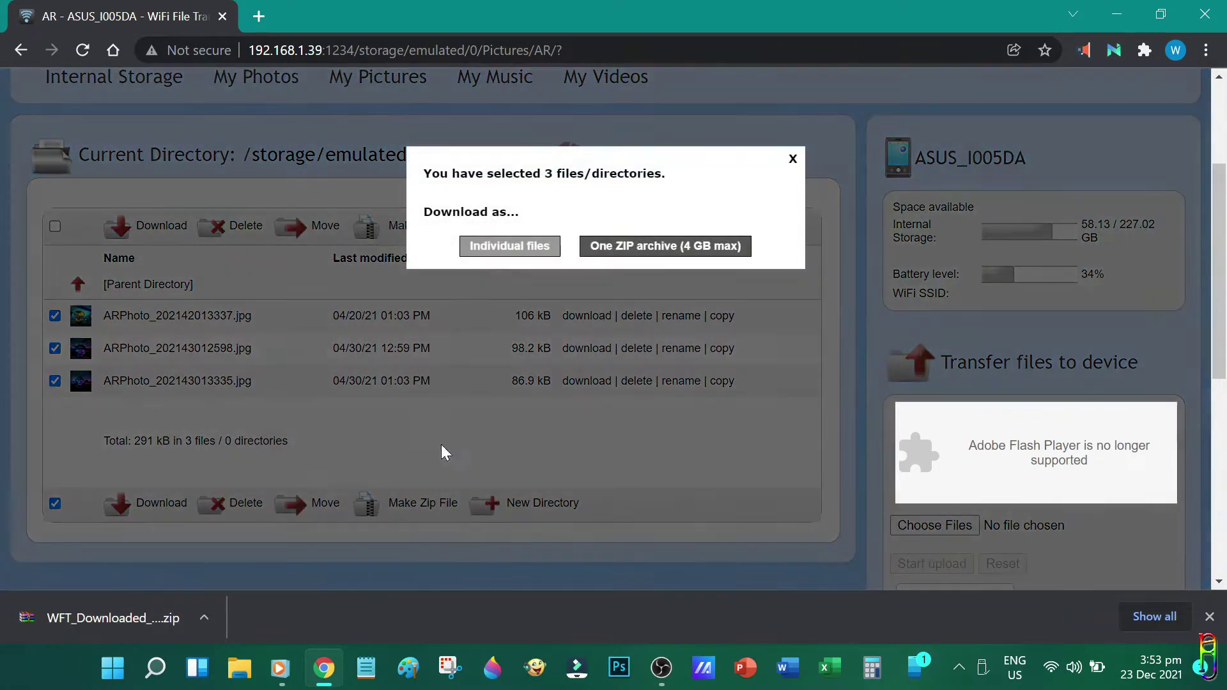
click(509, 246)
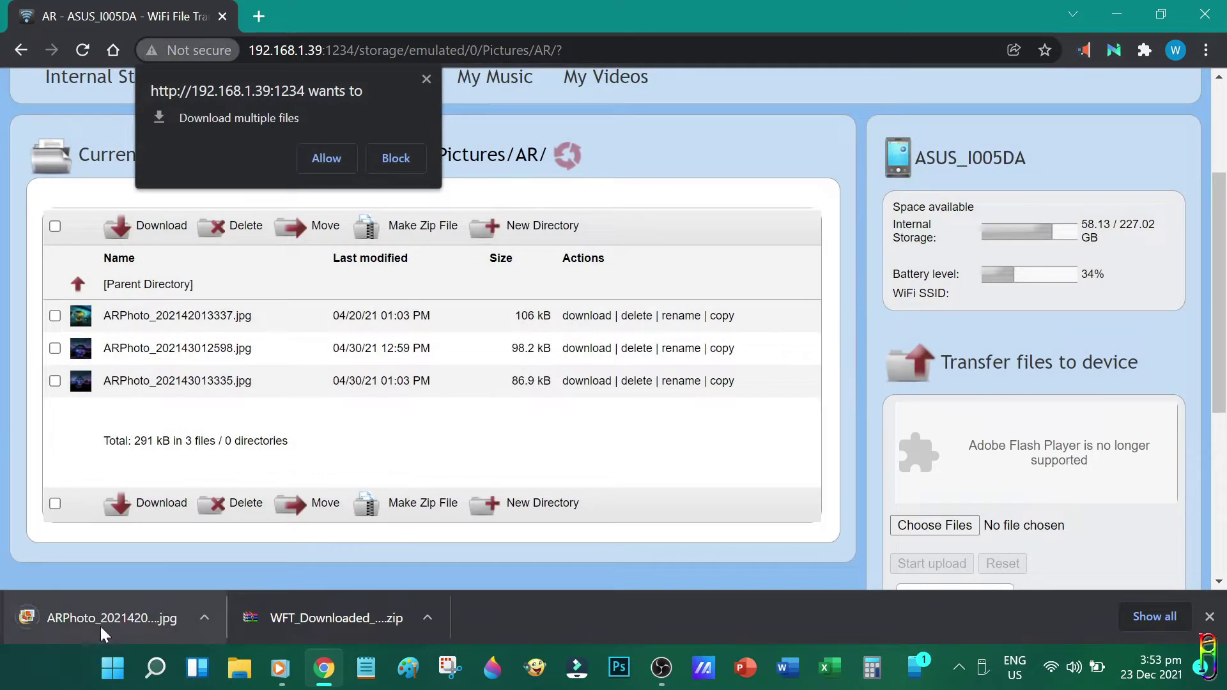
click(339, 166)
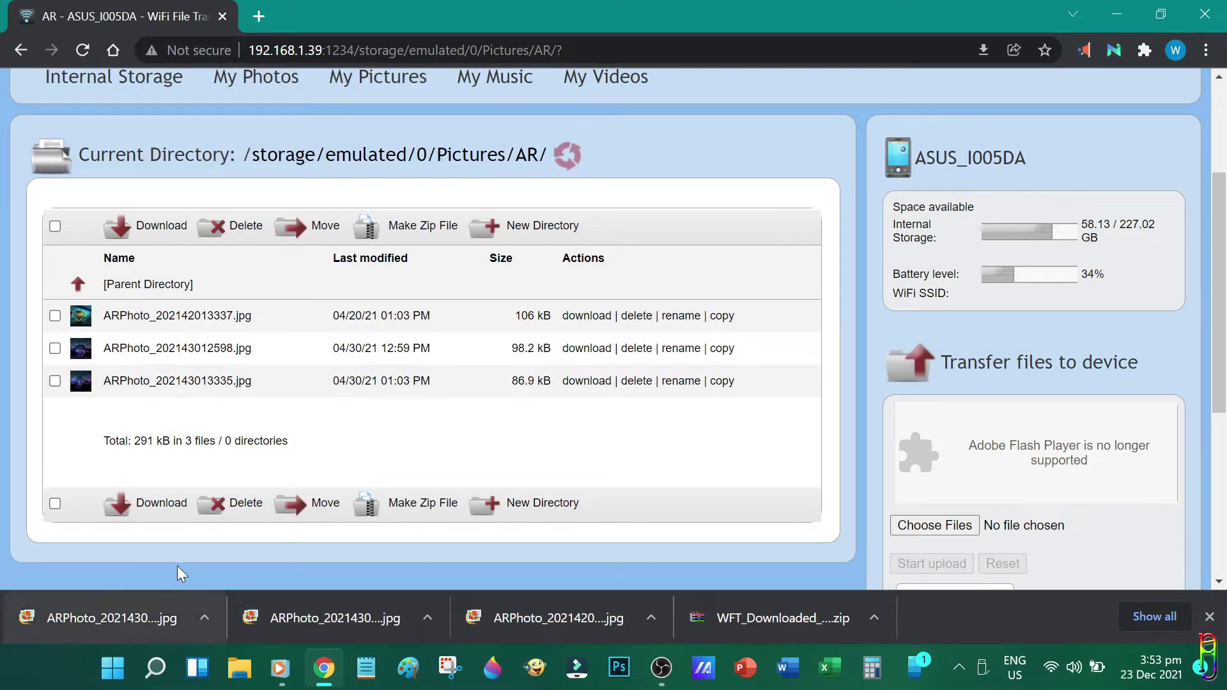
click(651, 620)
click(704, 548)
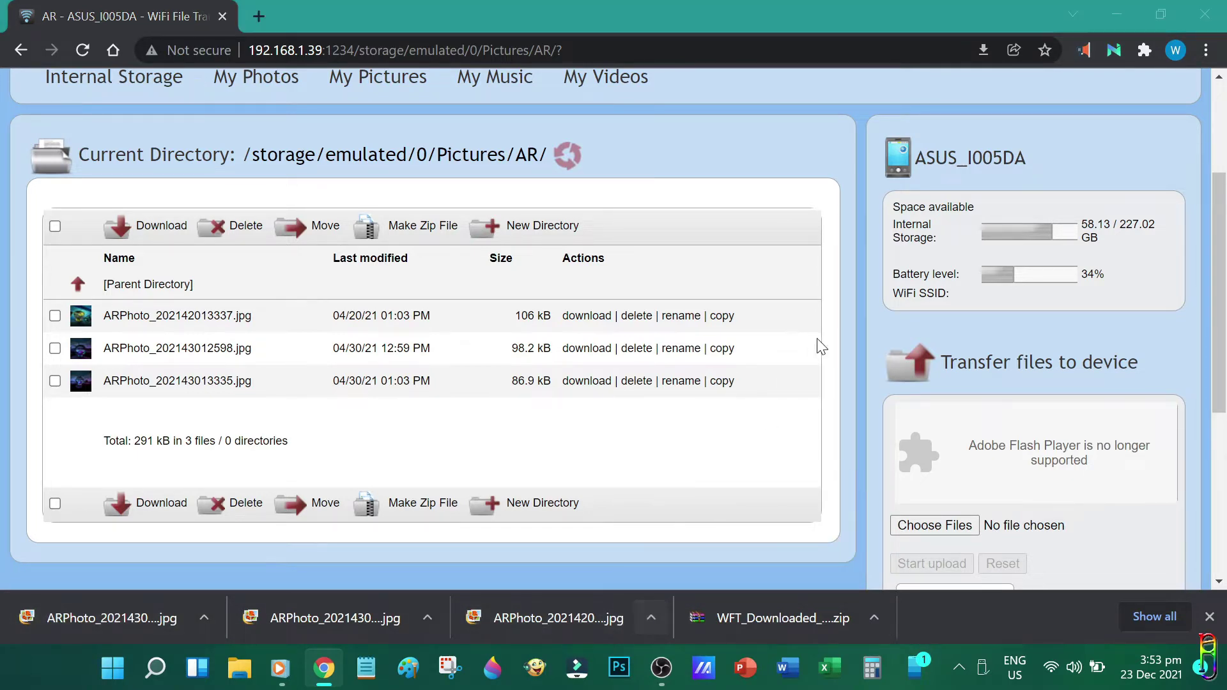
View the downloaded AR photos in Photo Gallery through ARPhoto_202142013337.jpg, then return to Chrome.
double_click(589, 194)
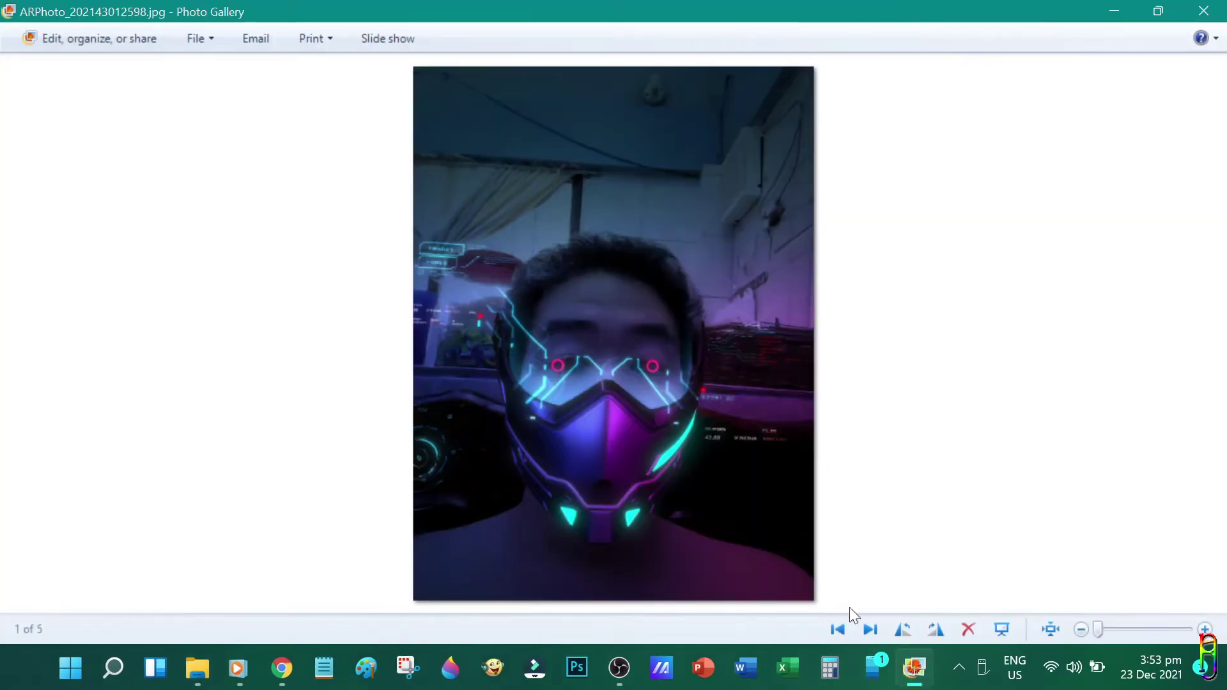
click(865, 635)
click(865, 636)
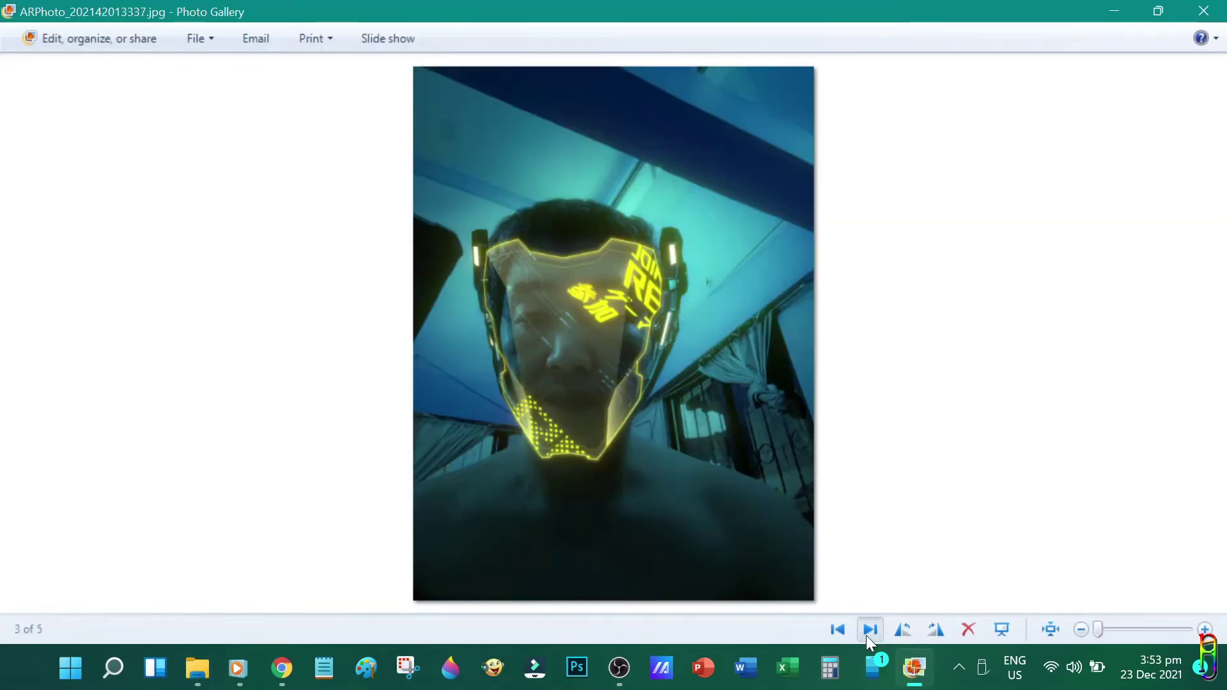
key(alt+F4)
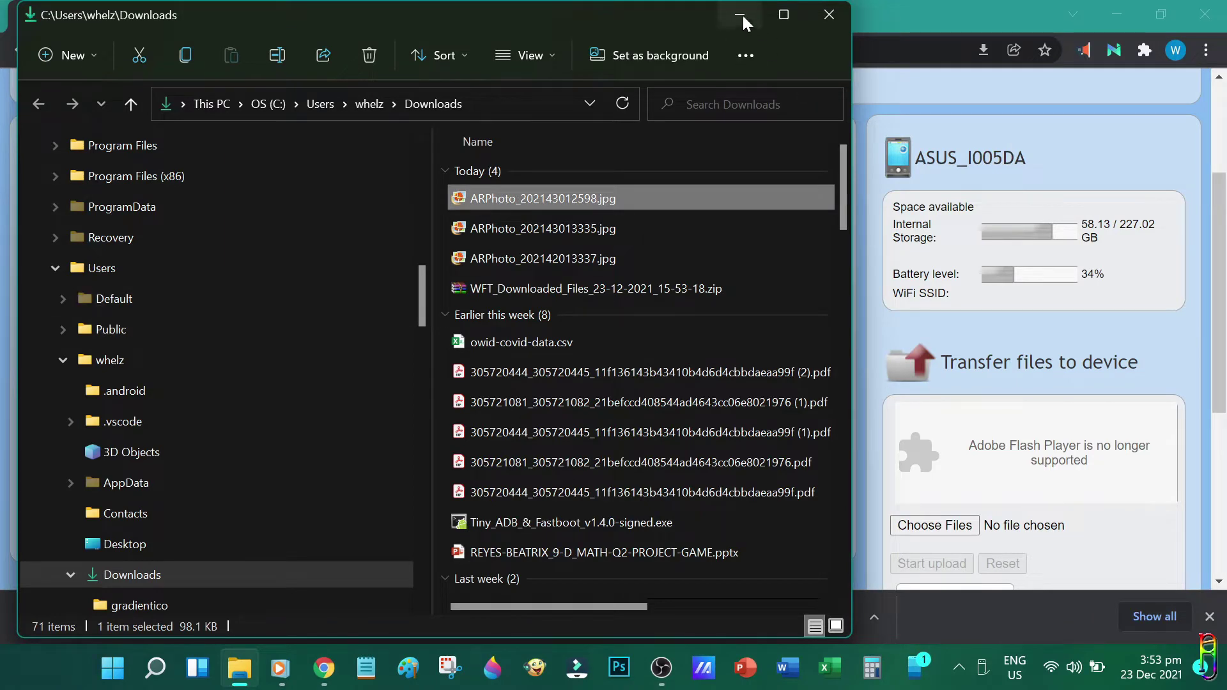
click(928, 11)
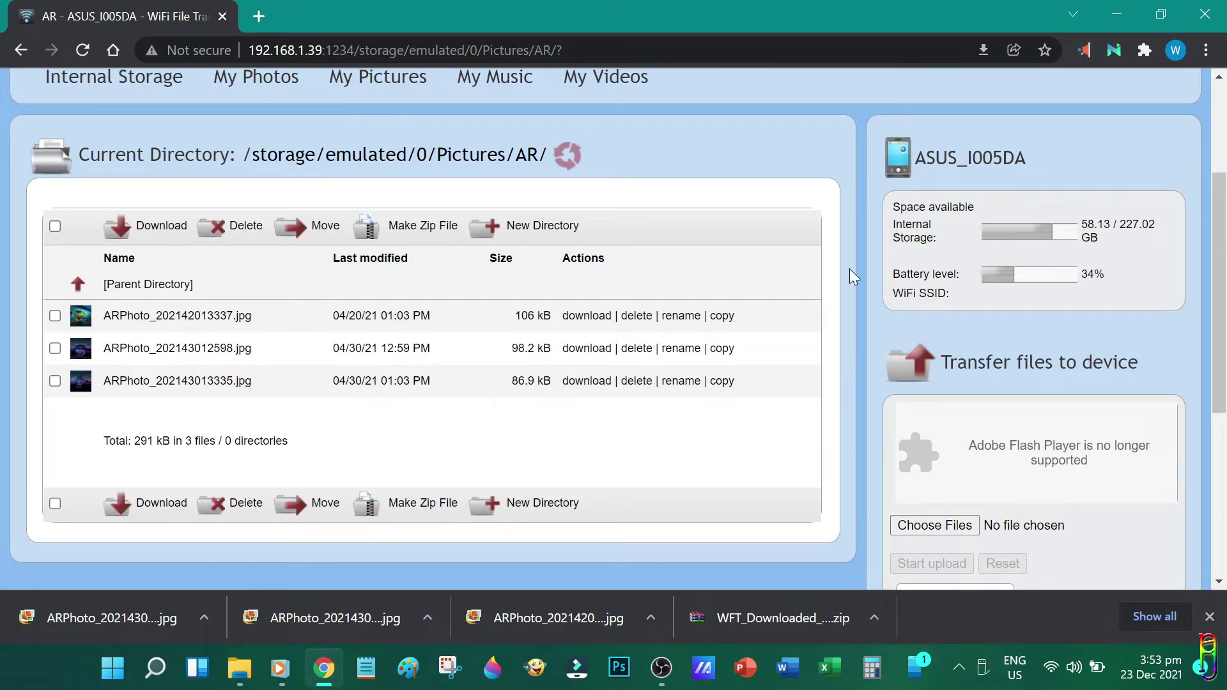
scroll(937, 427, down, 4)
scroll(938, 427, up, 3)
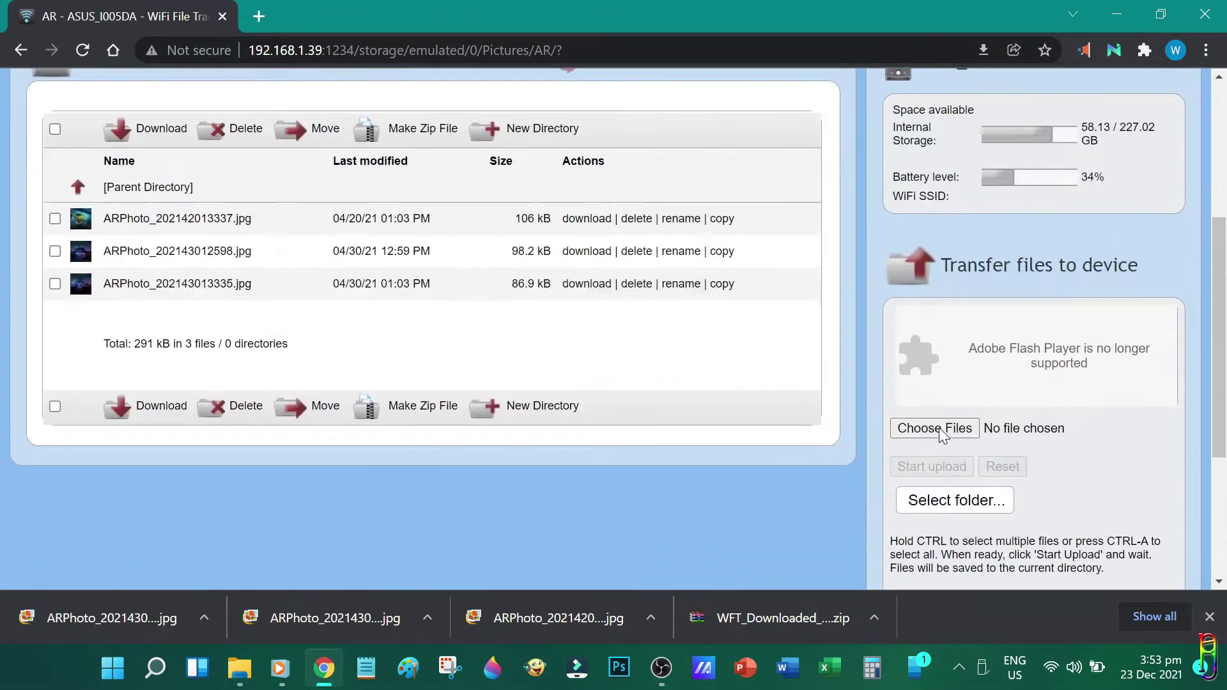
click(958, 502)
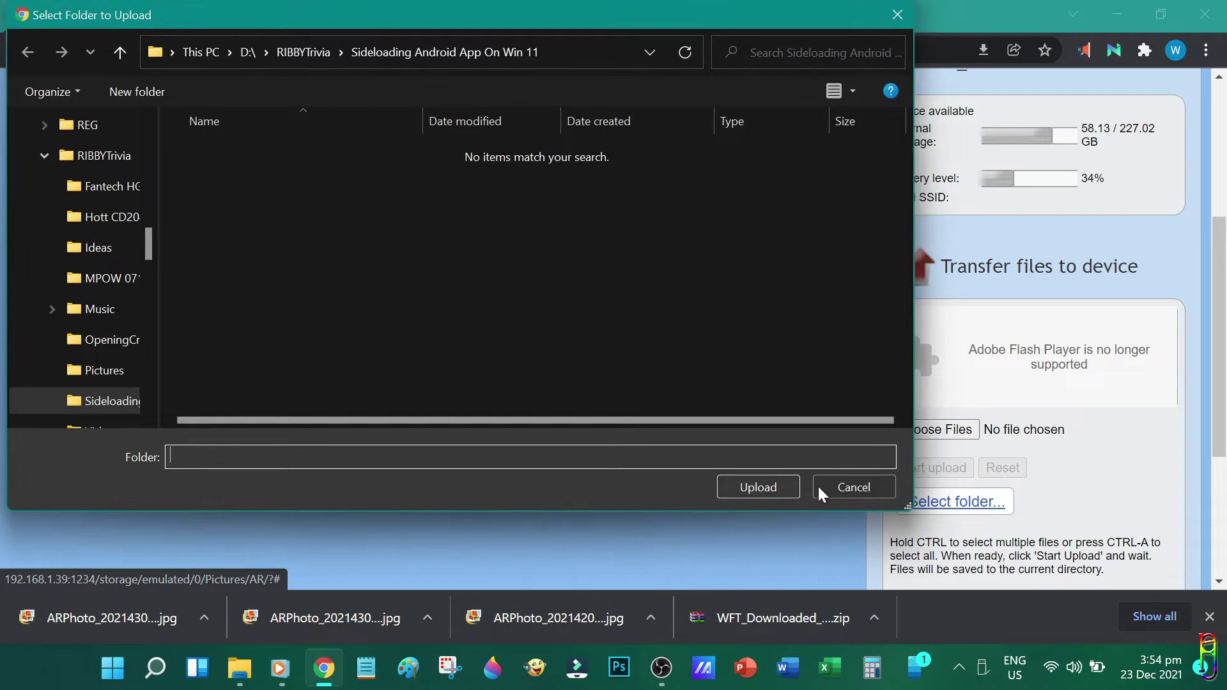
click(843, 487)
click(934, 429)
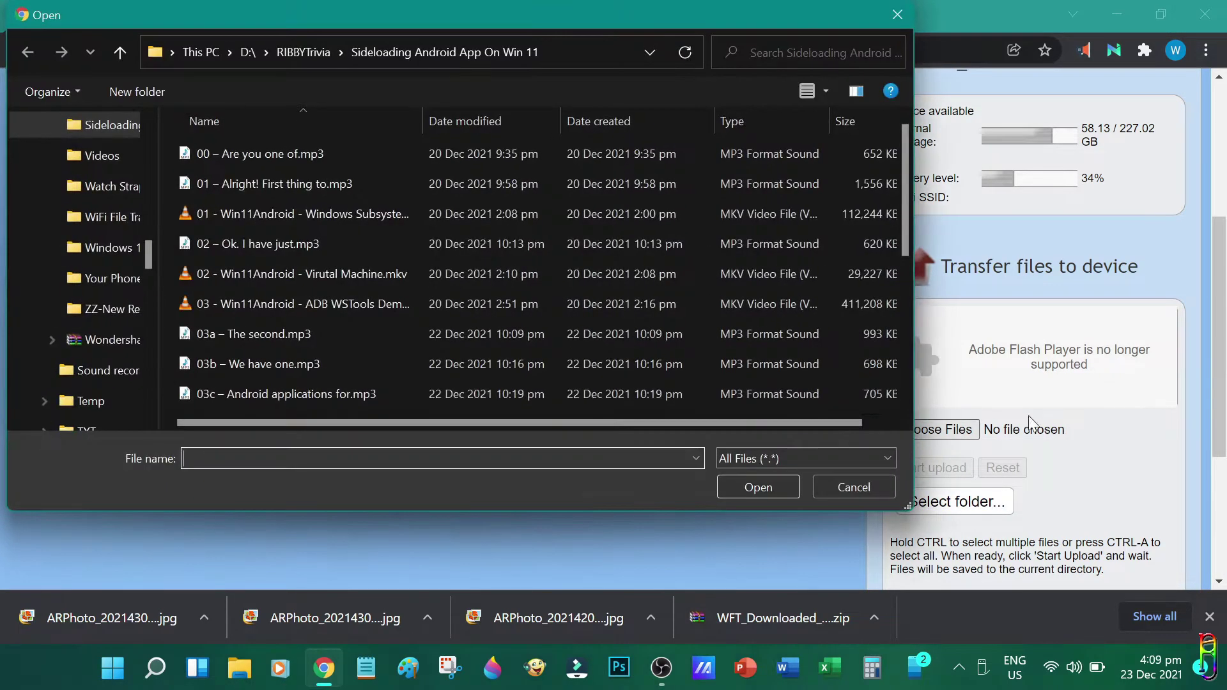
click(854, 487)
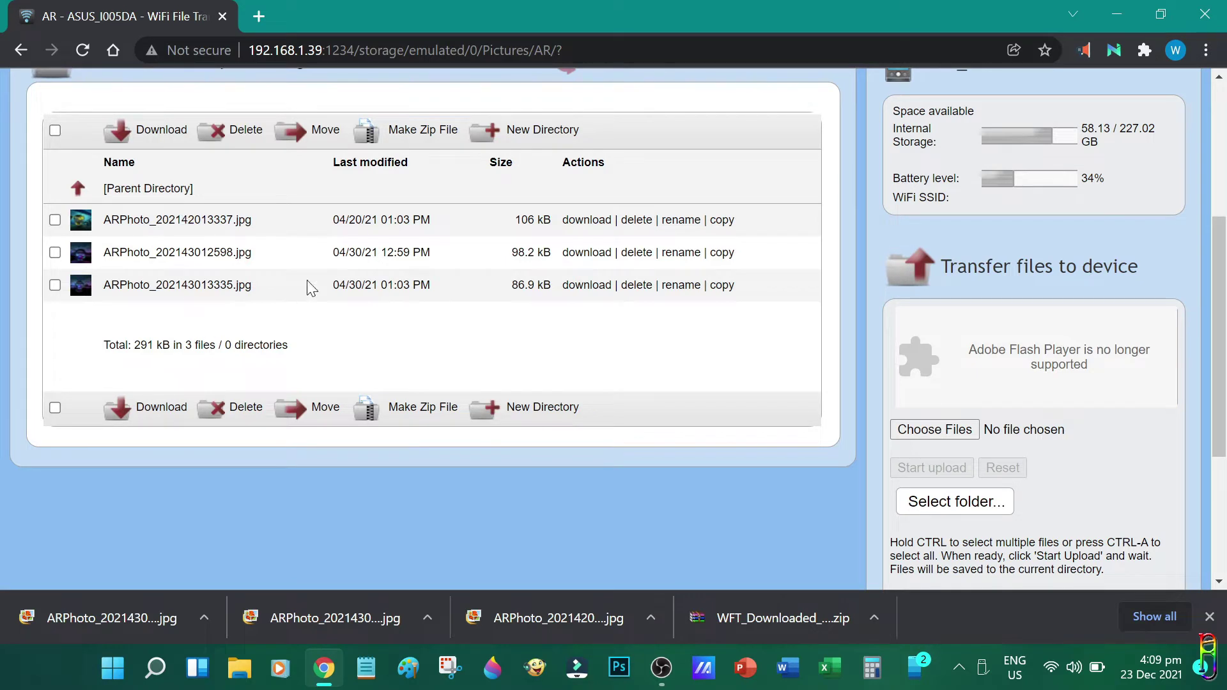
drag(578, 50, 446, 50)
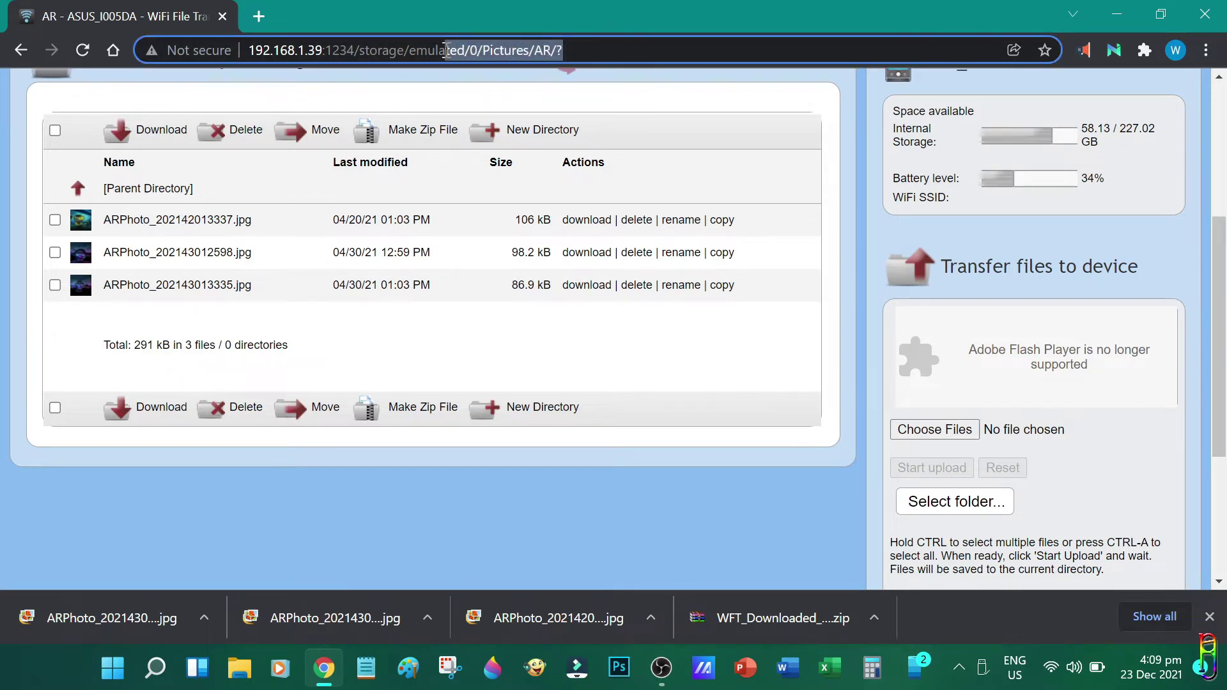
click(920, 460)
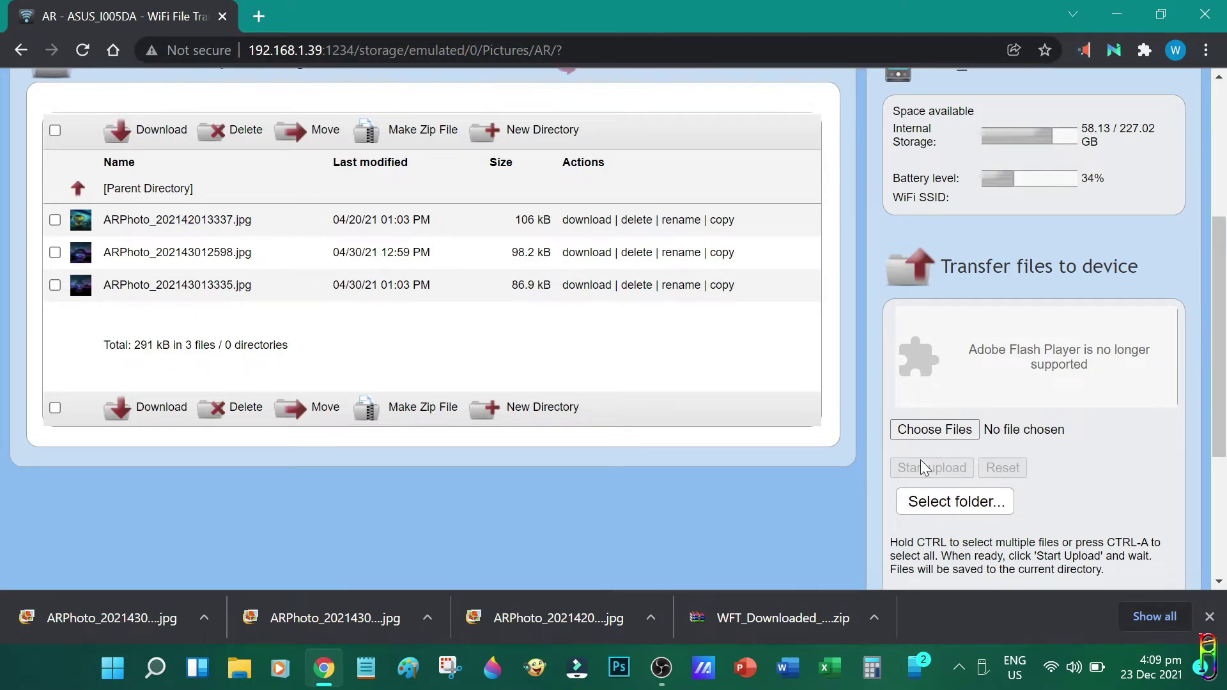
In the upload file picker, select RIBBYTrivia-ChannelArt.png on the PC's Desktop.
click(948, 432)
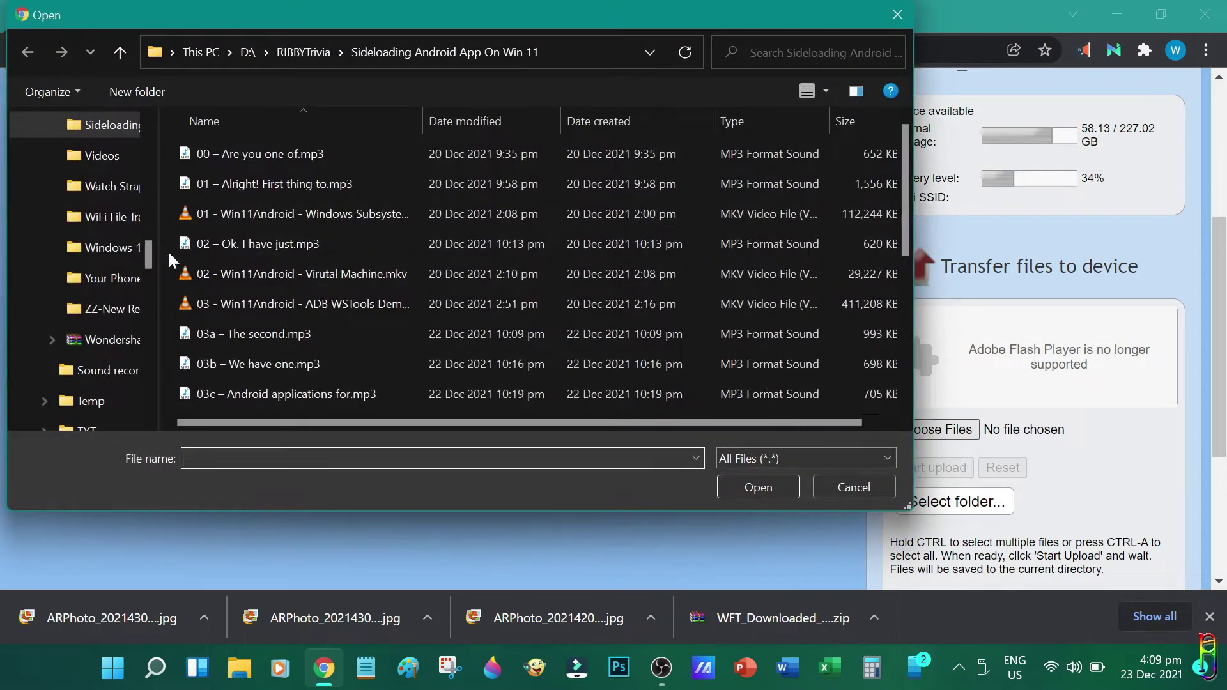
scroll(144, 253, up, 5)
click(74, 146)
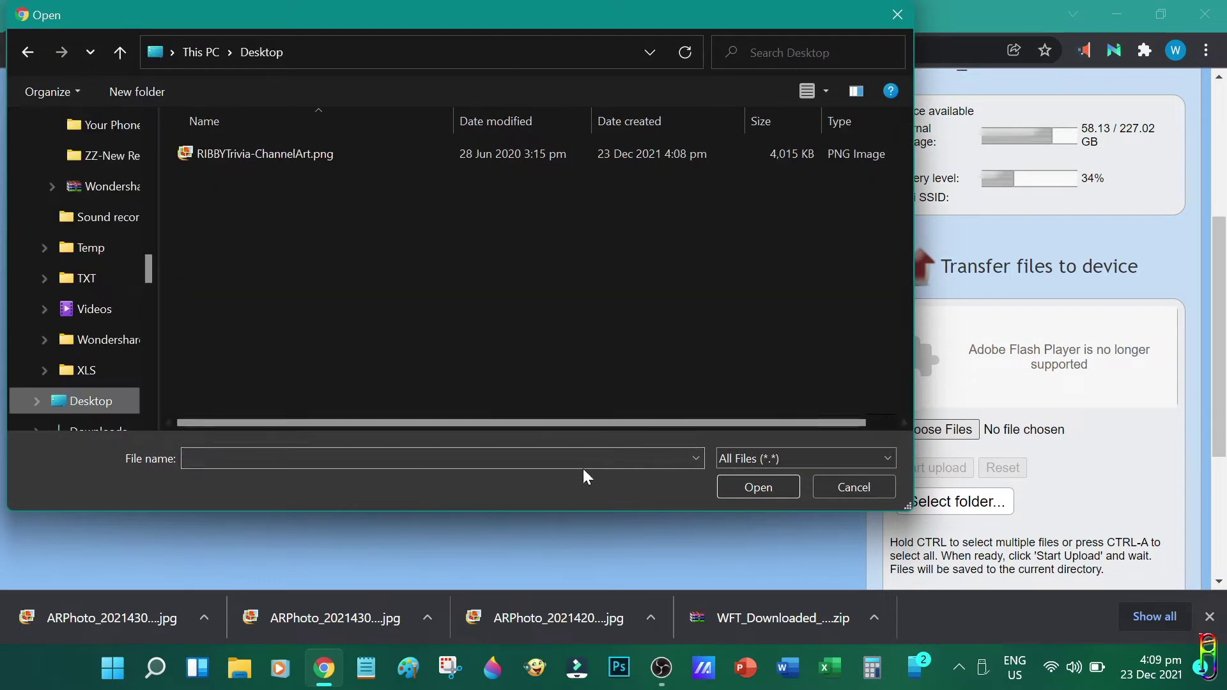
click(283, 158)
Preview the channel art image, then confirm RIBBYTrivia-ChannelArt.png as the upload.
right_click(283, 159)
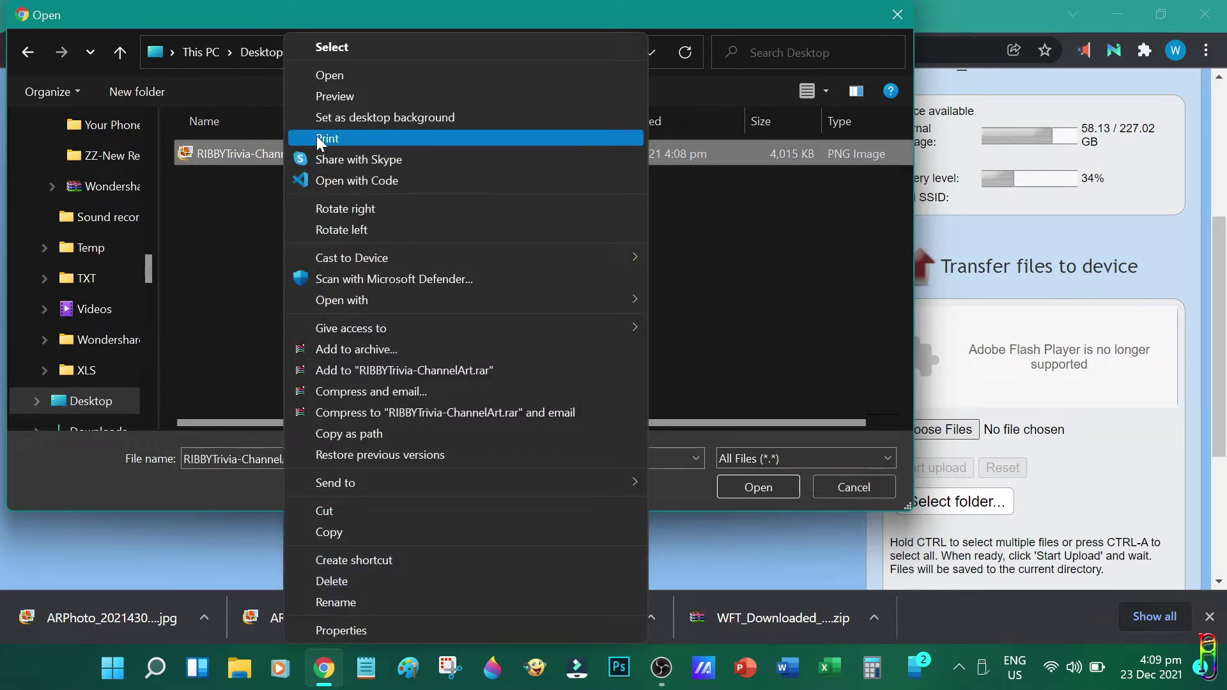
click(326, 97)
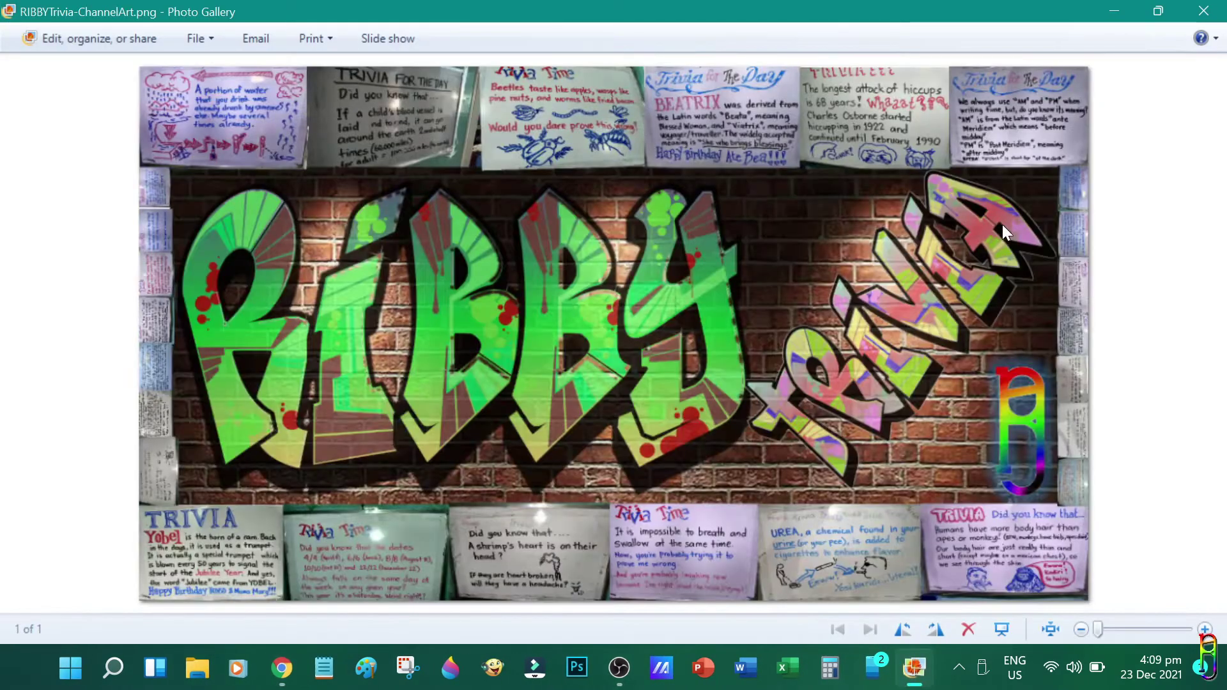
click(1210, 18)
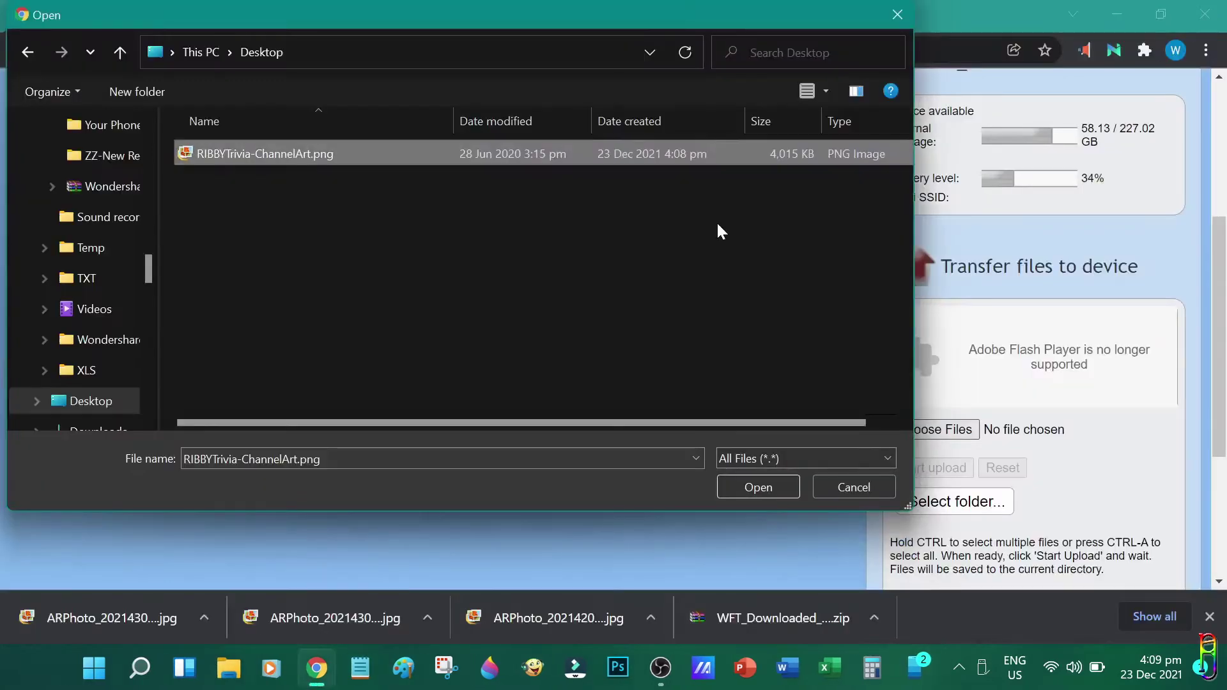
click(758, 491)
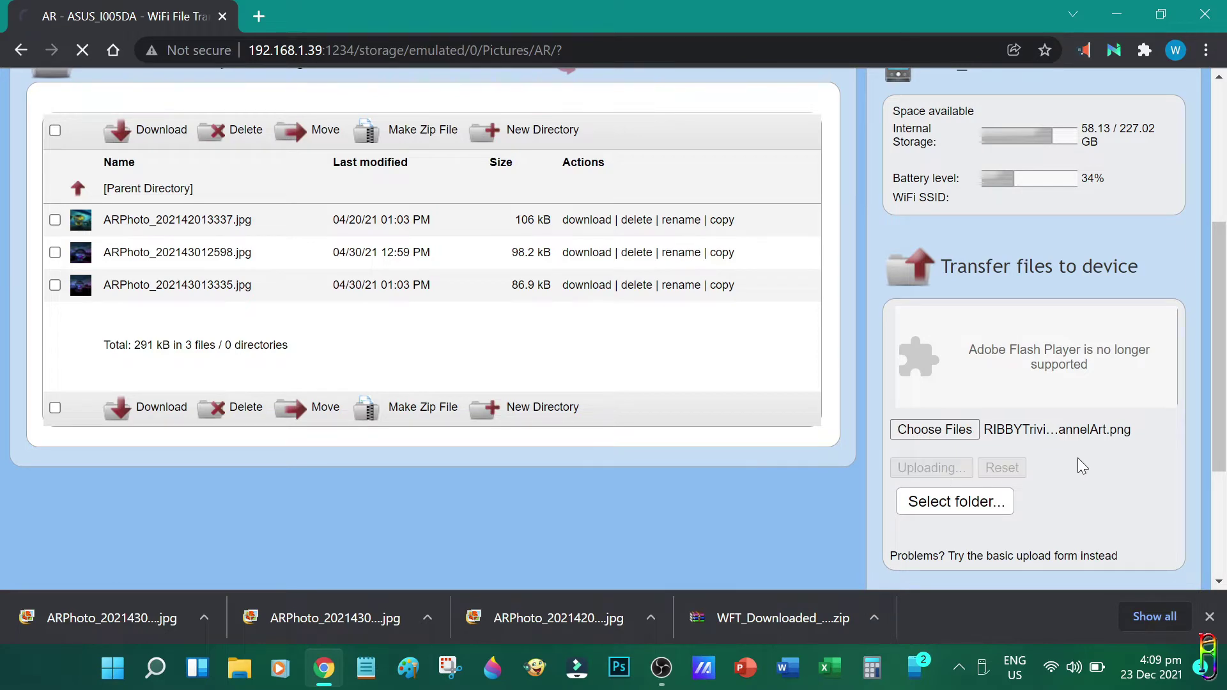
Scroll the AR folder listing to confirm RIBBYTrivia-ChannelArt.png now appears among four files.
scroll(1076, 432, down, 5)
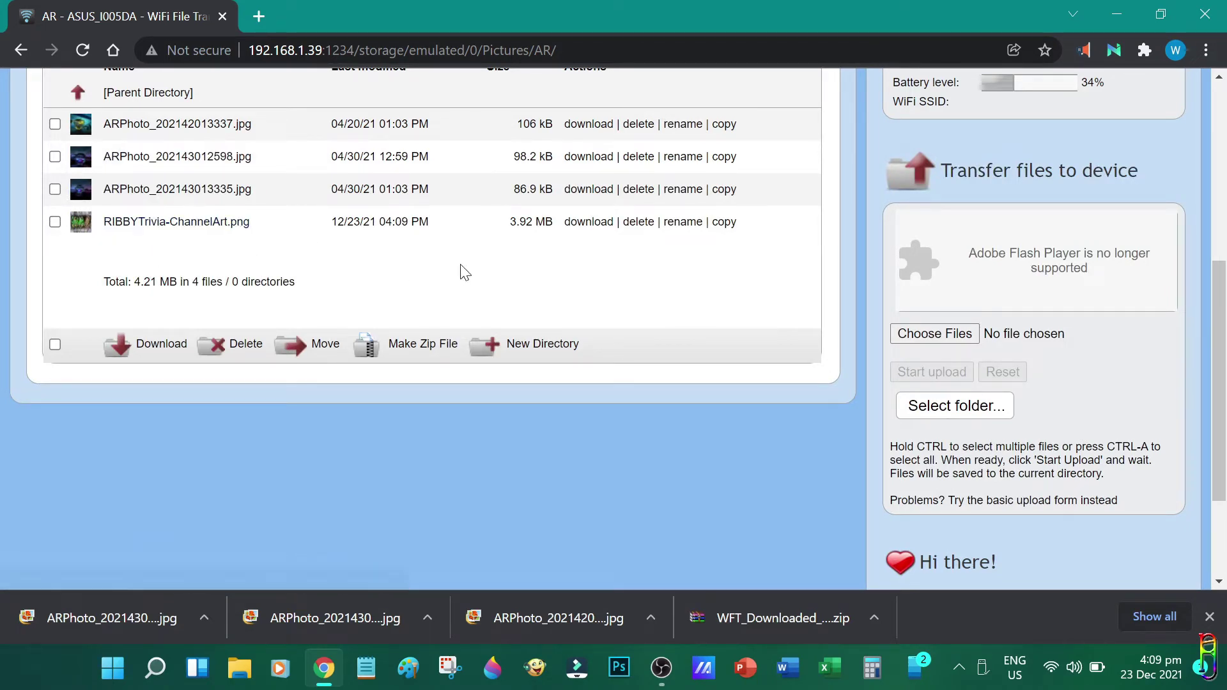
scroll(742, 383, up, 6)
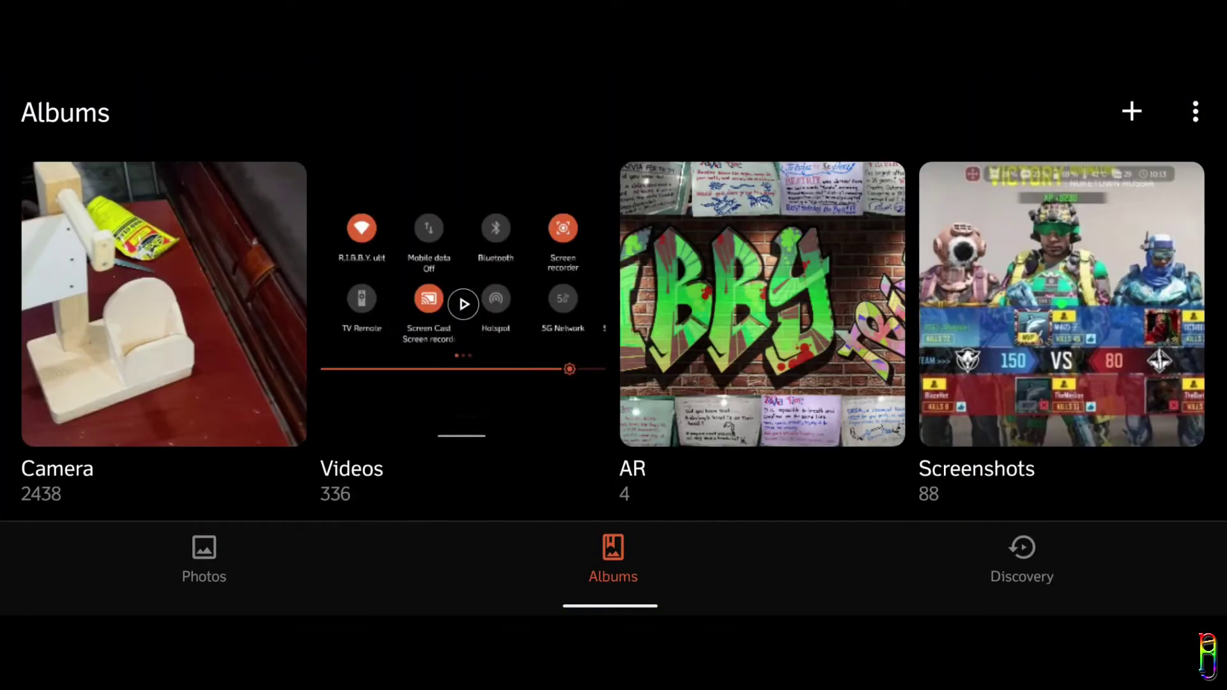
Open the AR (4) album, view the uploaded graffiti image, swipe through the photos, and return to the grid.
click(762, 304)
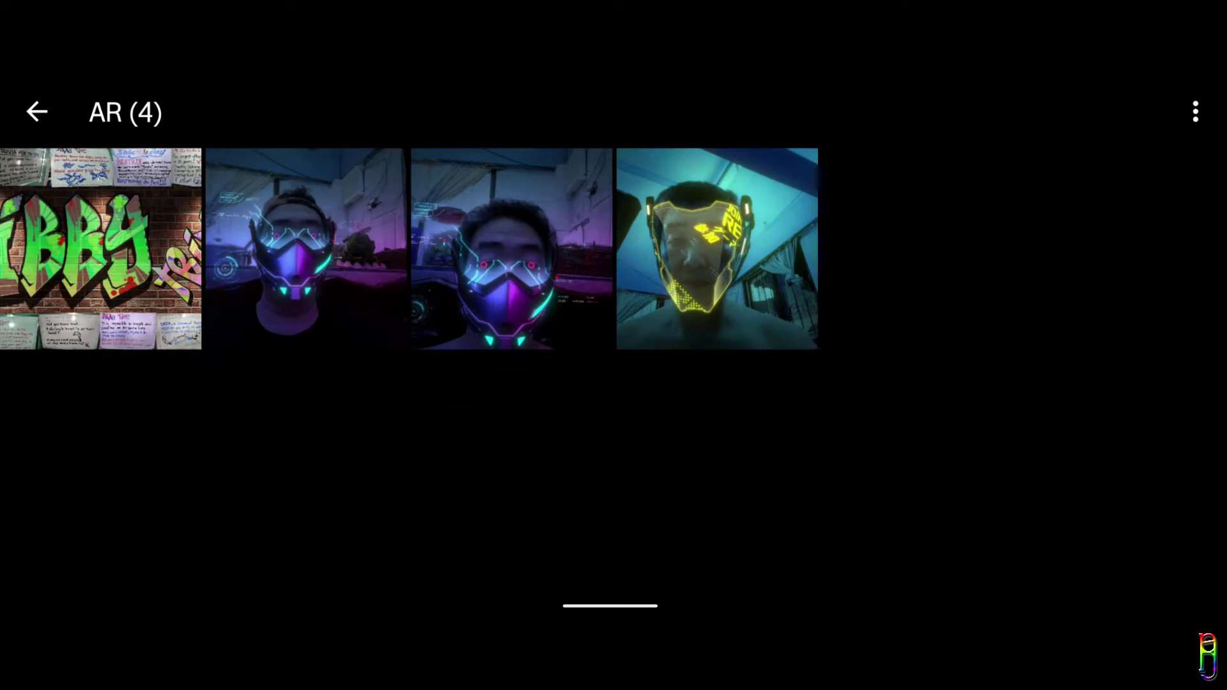
click(100, 249)
drag(887, 236, 815, 281)
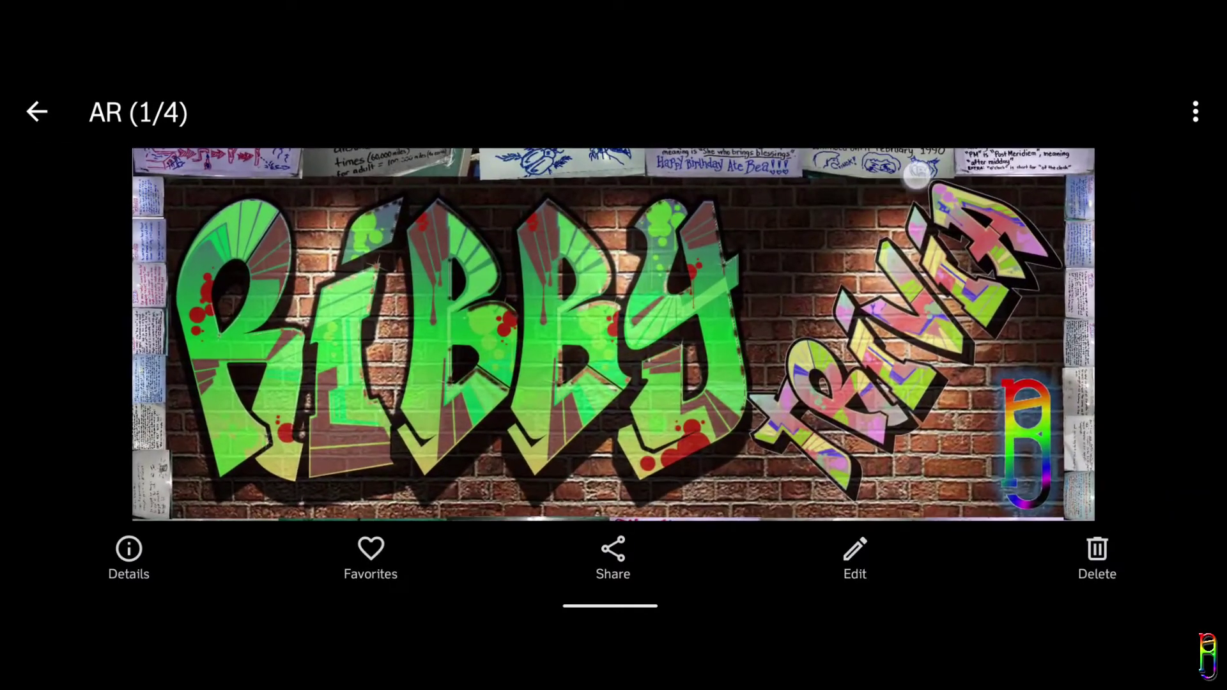
drag(917, 176, 830, 255)
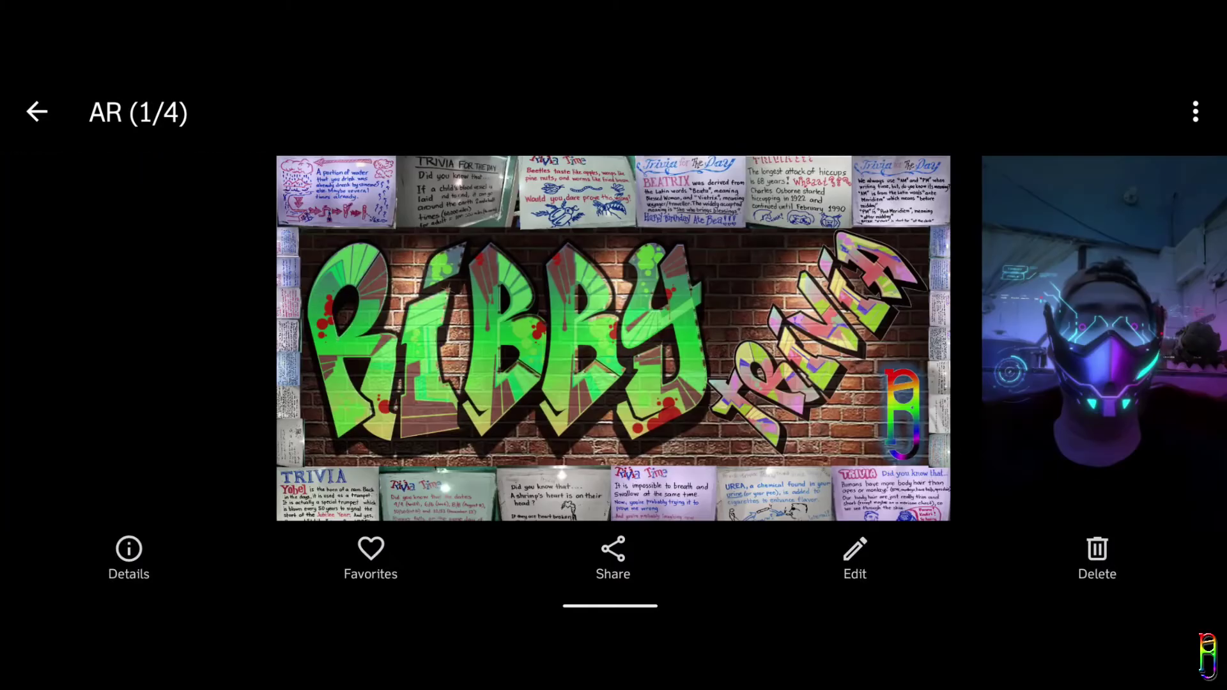
drag(769, 299, 844, 217)
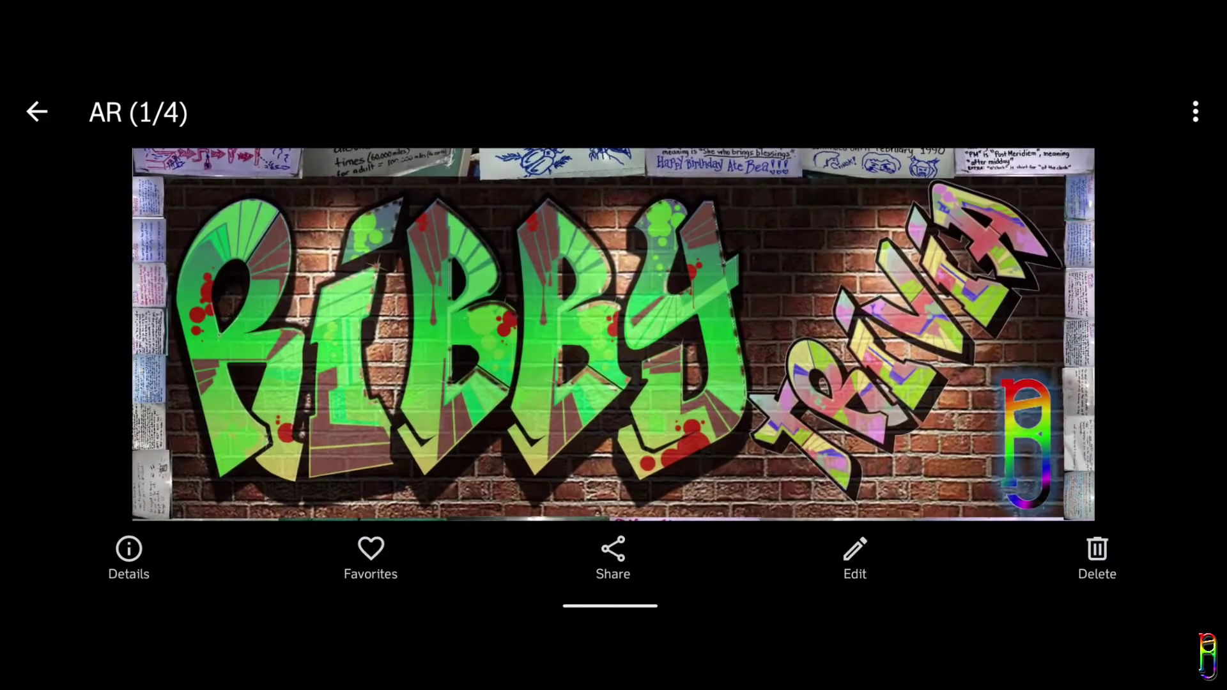
drag(868, 270, 766, 326)
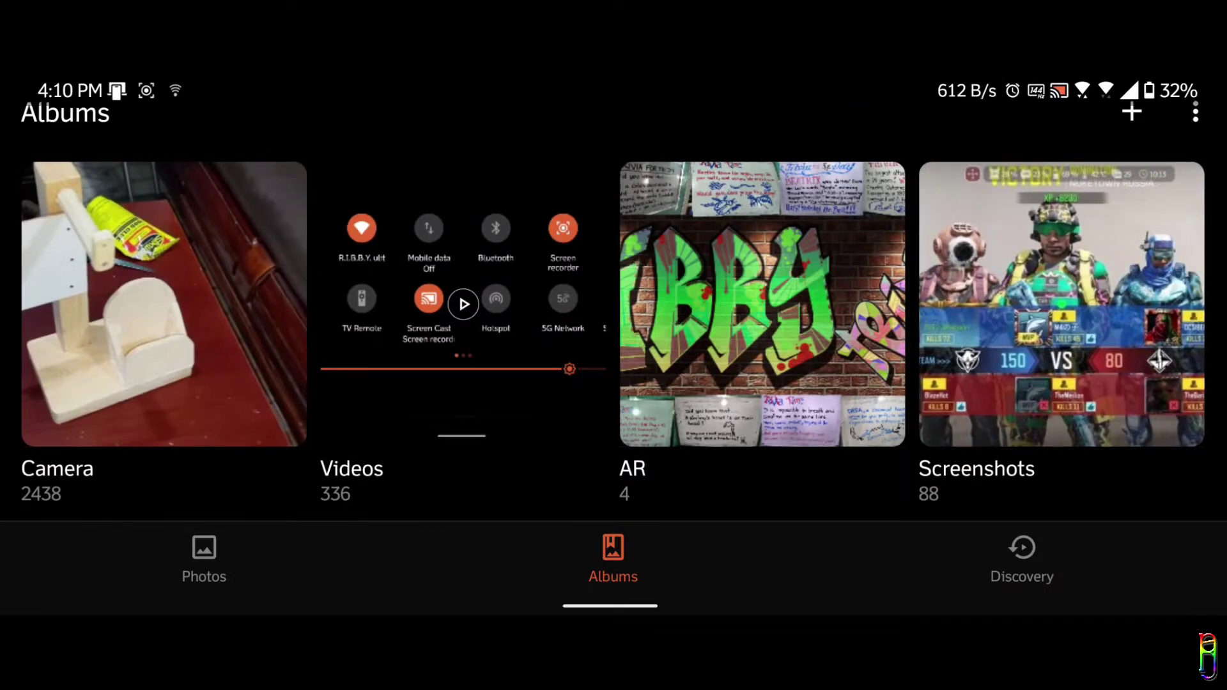
Reopen WiFi File Transfer Pro from its notification, showing four AR files totalling 4.21 MB.
drag(613, 13, 614, 383)
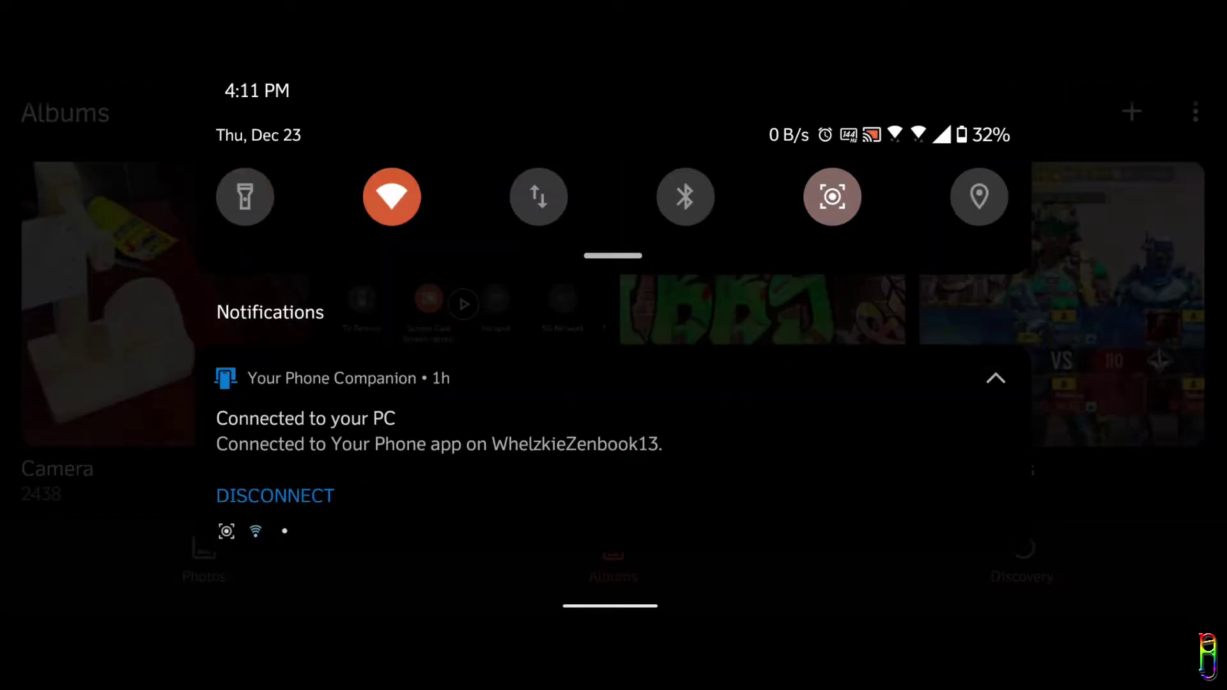
drag(773, 490, 778, 317)
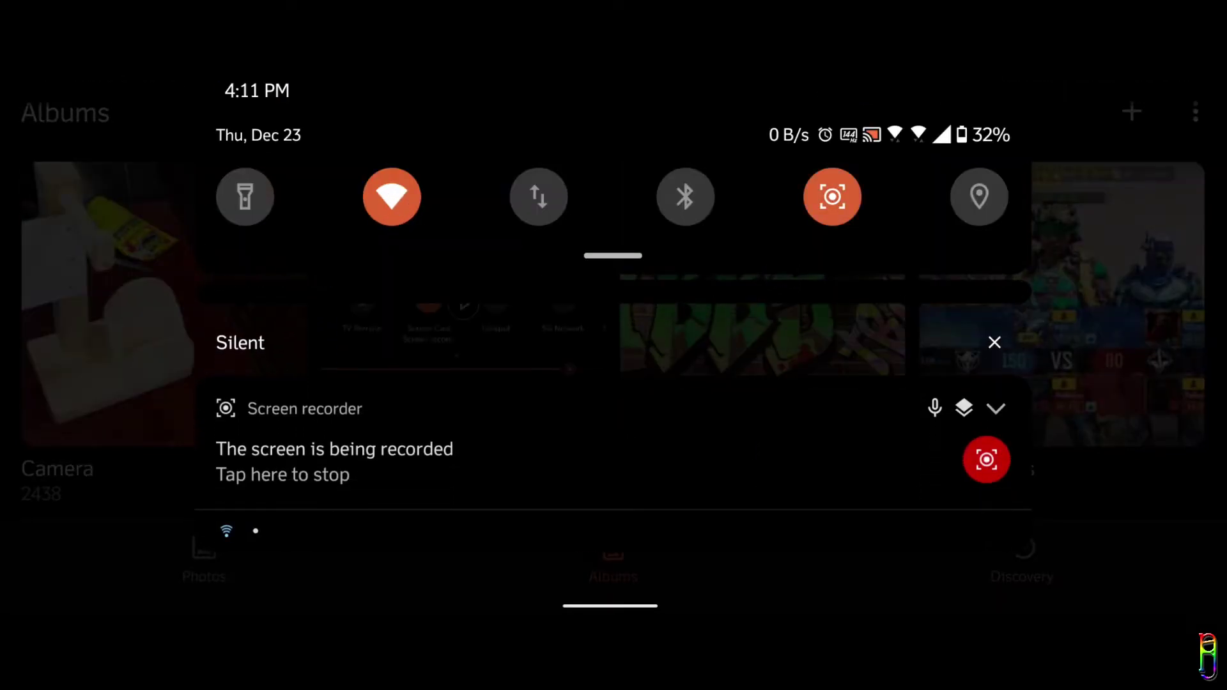
drag(763, 409, 769, 241)
drag(620, 383, 643, 377)
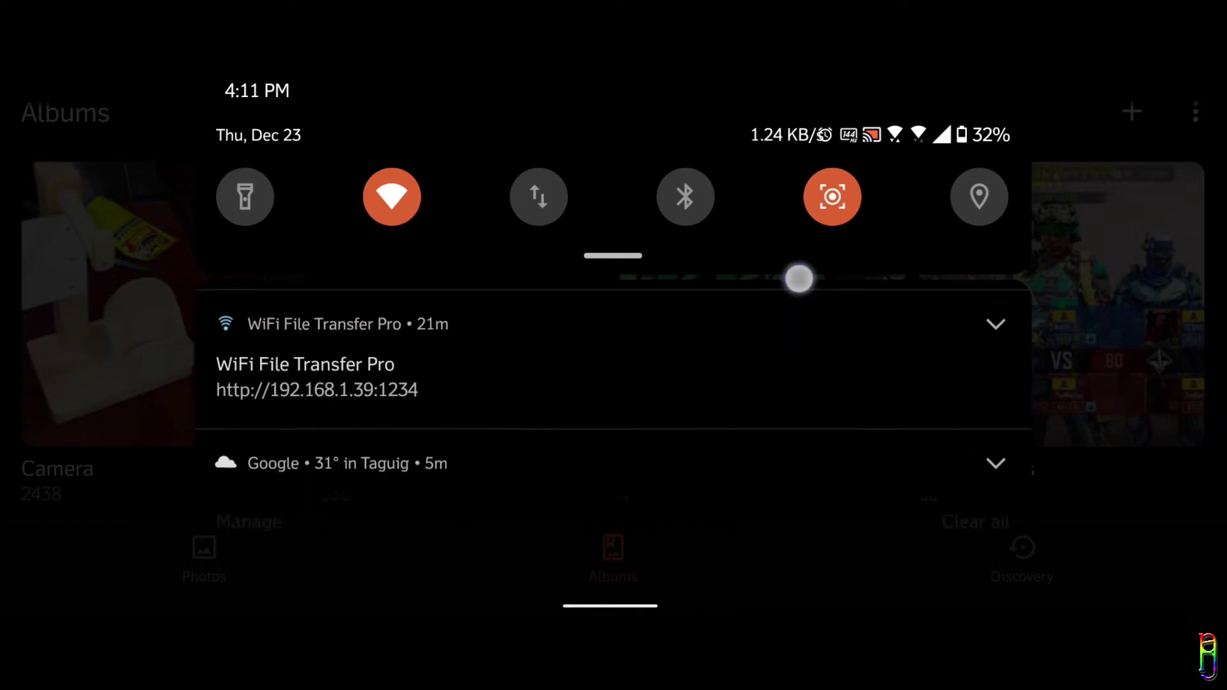
click(701, 328)
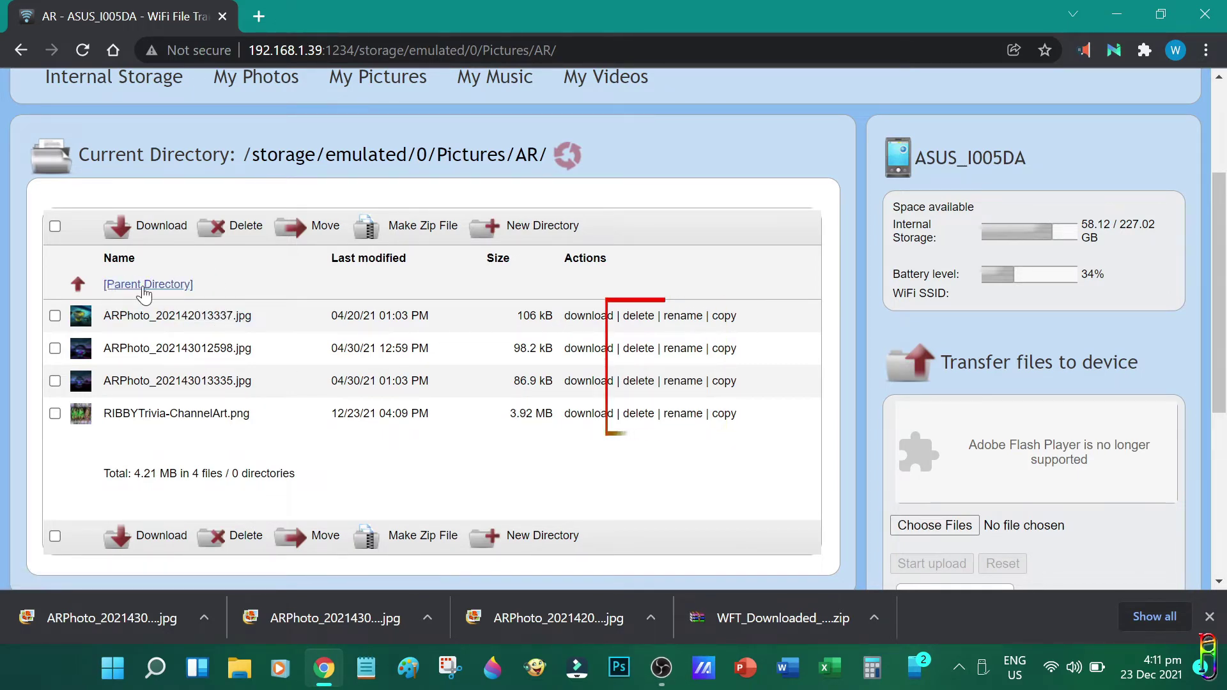
Go up from the AR folder to the Pictures folder and scroll its listing.
click(78, 286)
scroll(275, 274, down, 3)
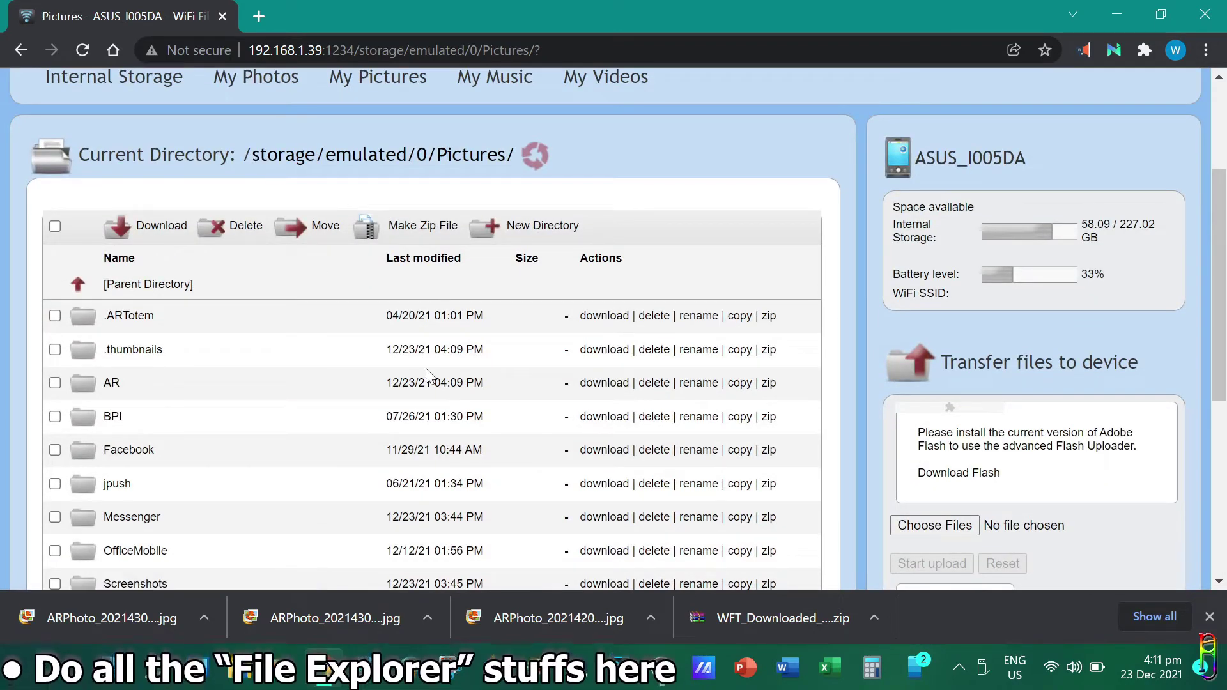
scroll(383, 409, down, 6)
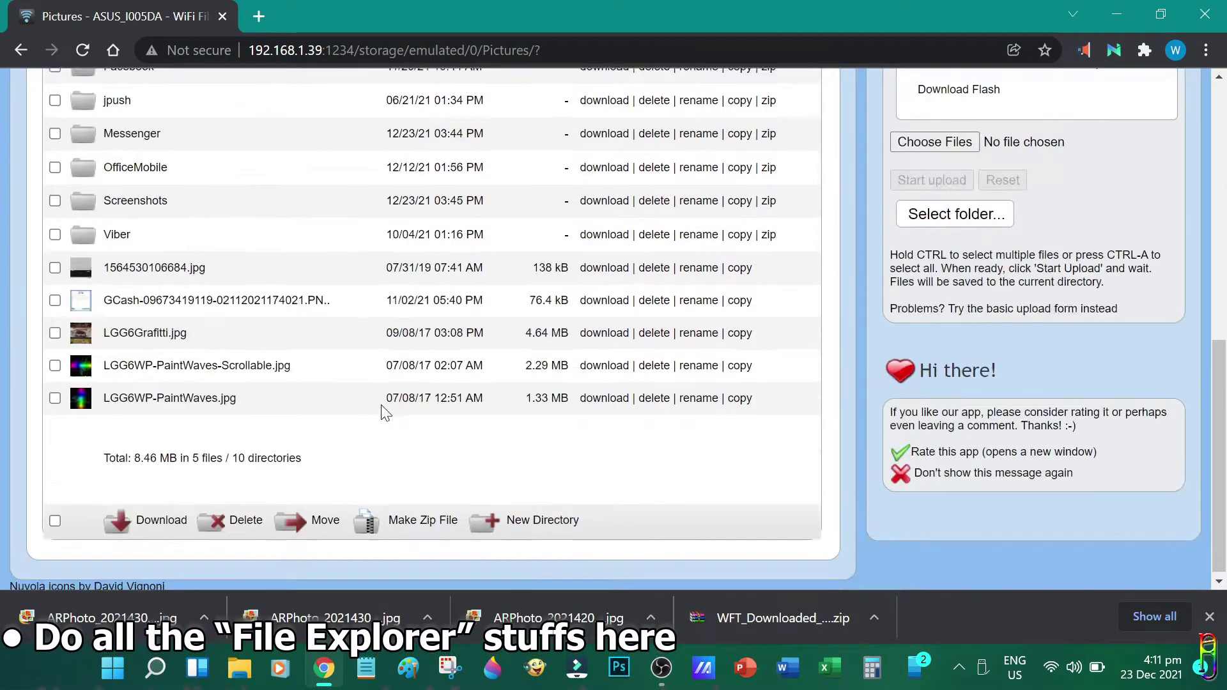
scroll(382, 413, up, 7)
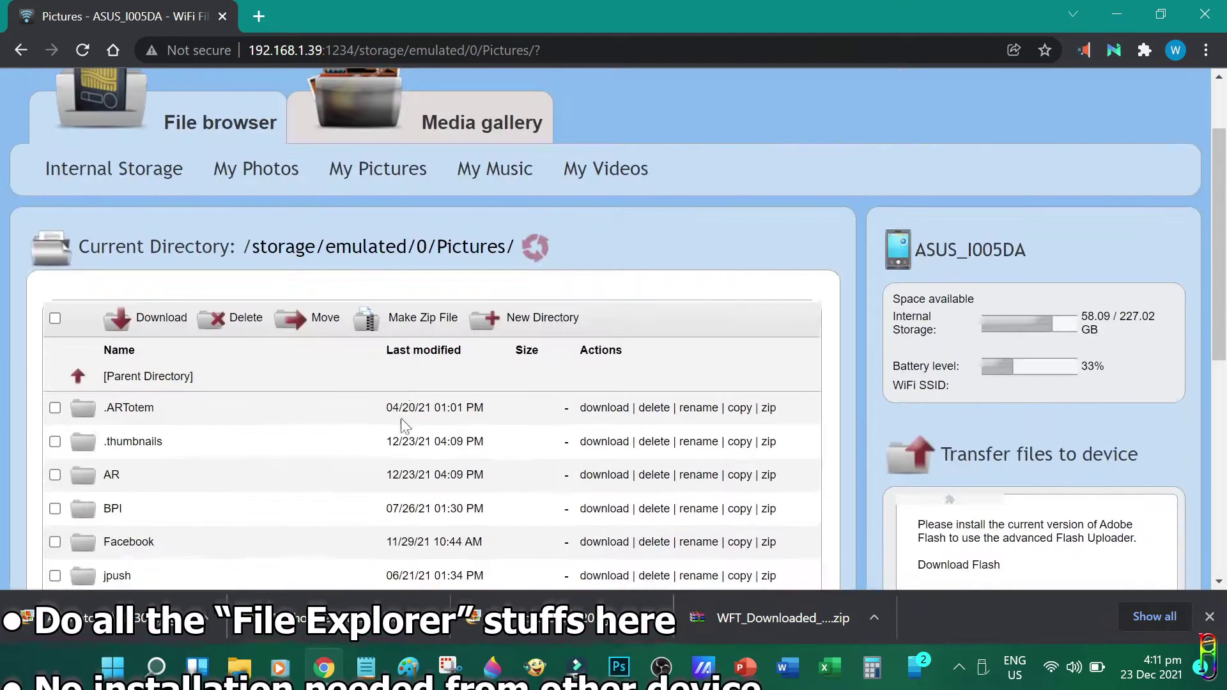
Jump to the top-level storage/ folder and reload its listing.
click(289, 248)
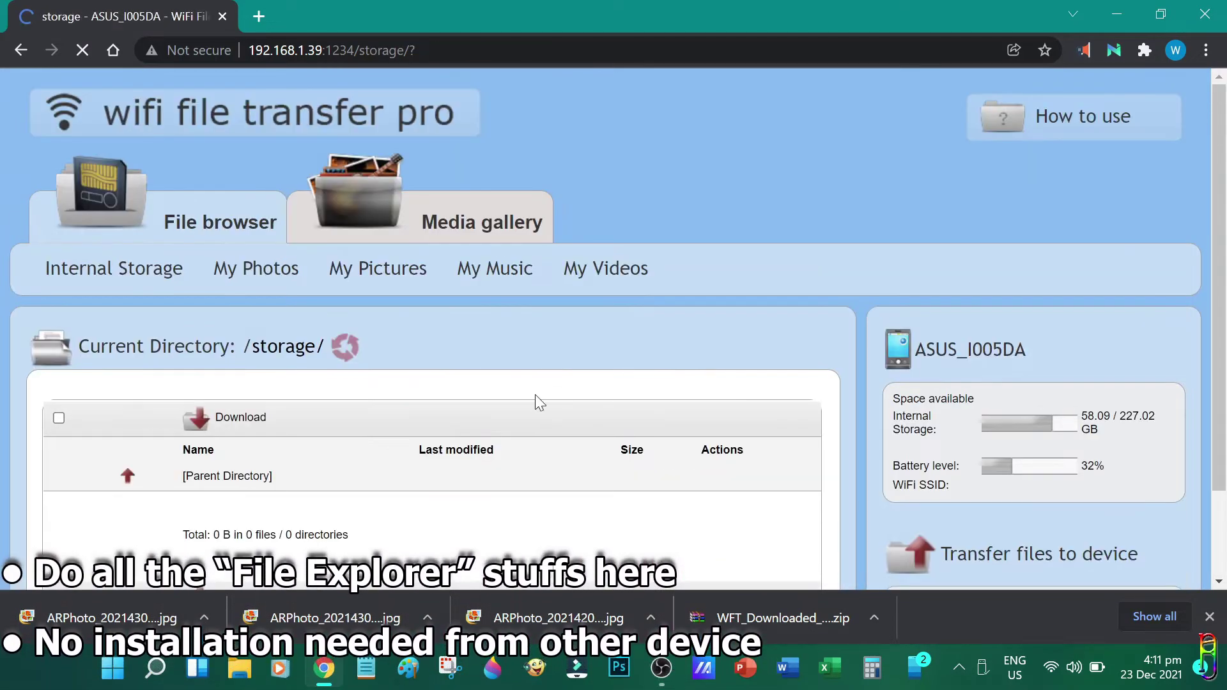
scroll(536, 396, down, 2)
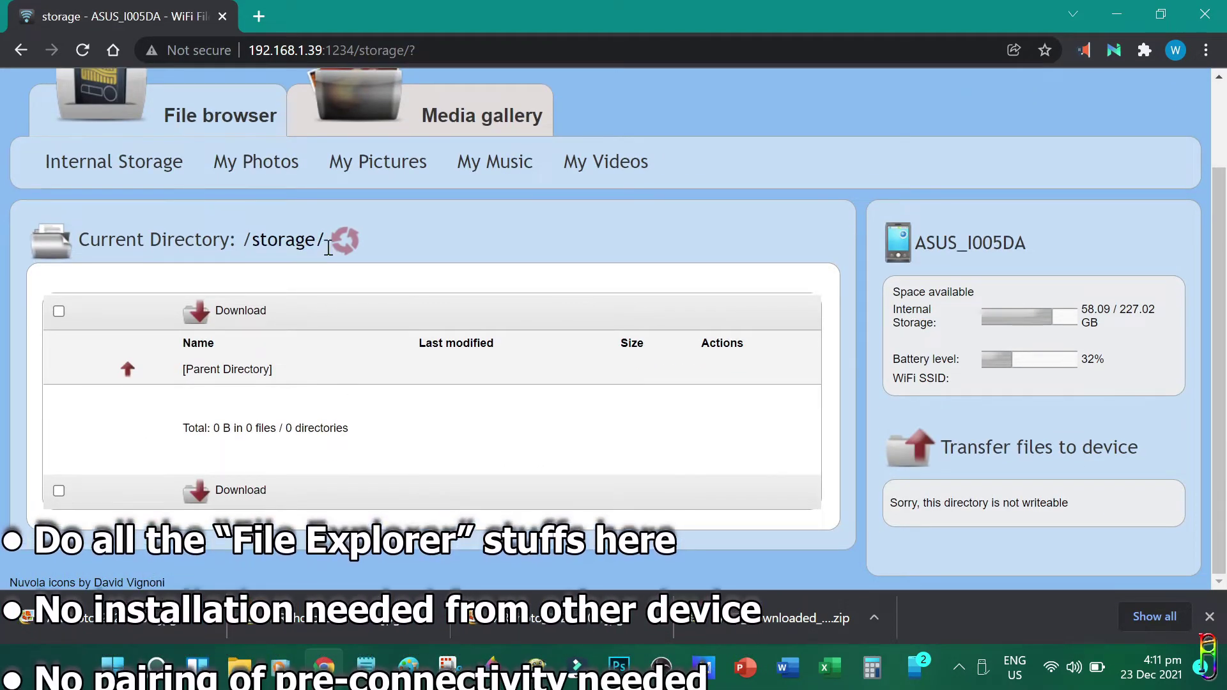
click(351, 243)
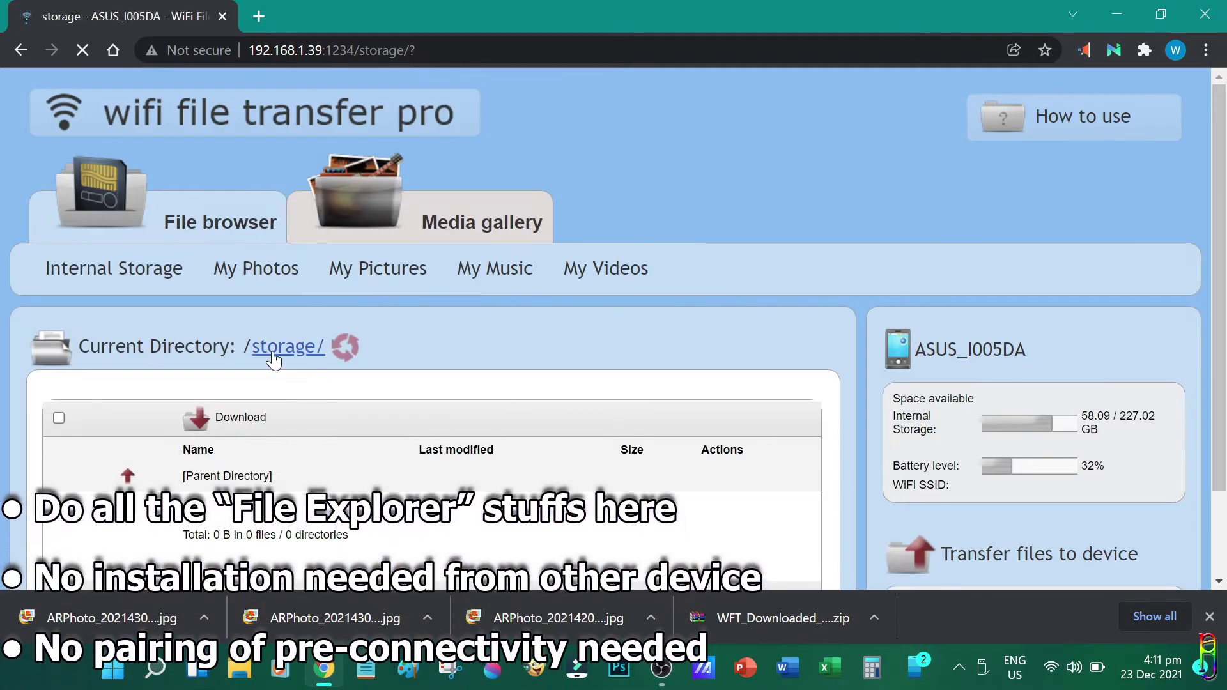
scroll(444, 393, down, 2)
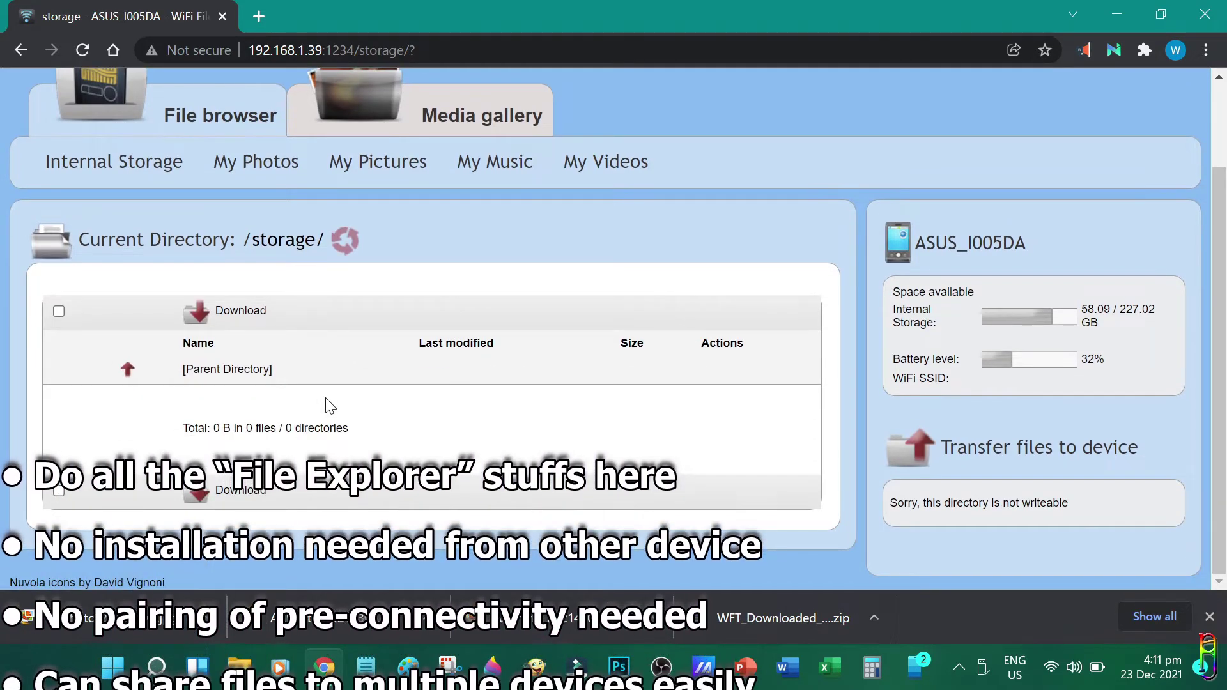
Return to Pictures, then open the internal storage root /storage/emulated/0/ via the 0 breadcrumb.
click(377, 161)
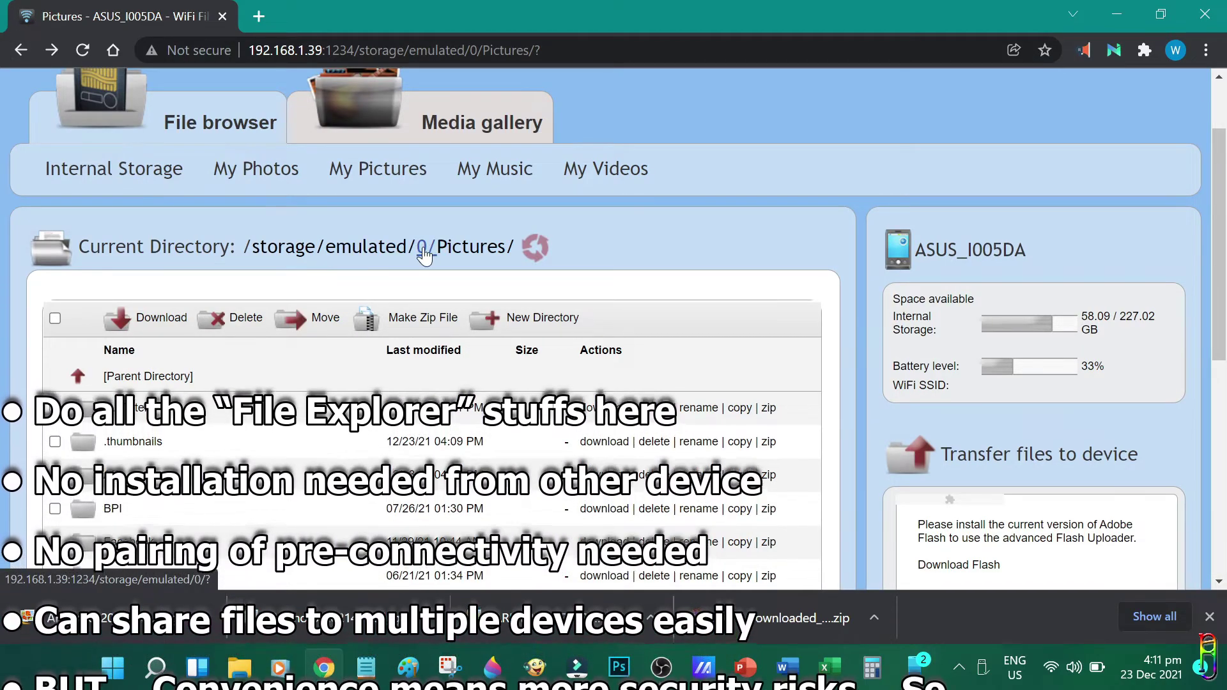
click(422, 248)
scroll(492, 347, down, 15)
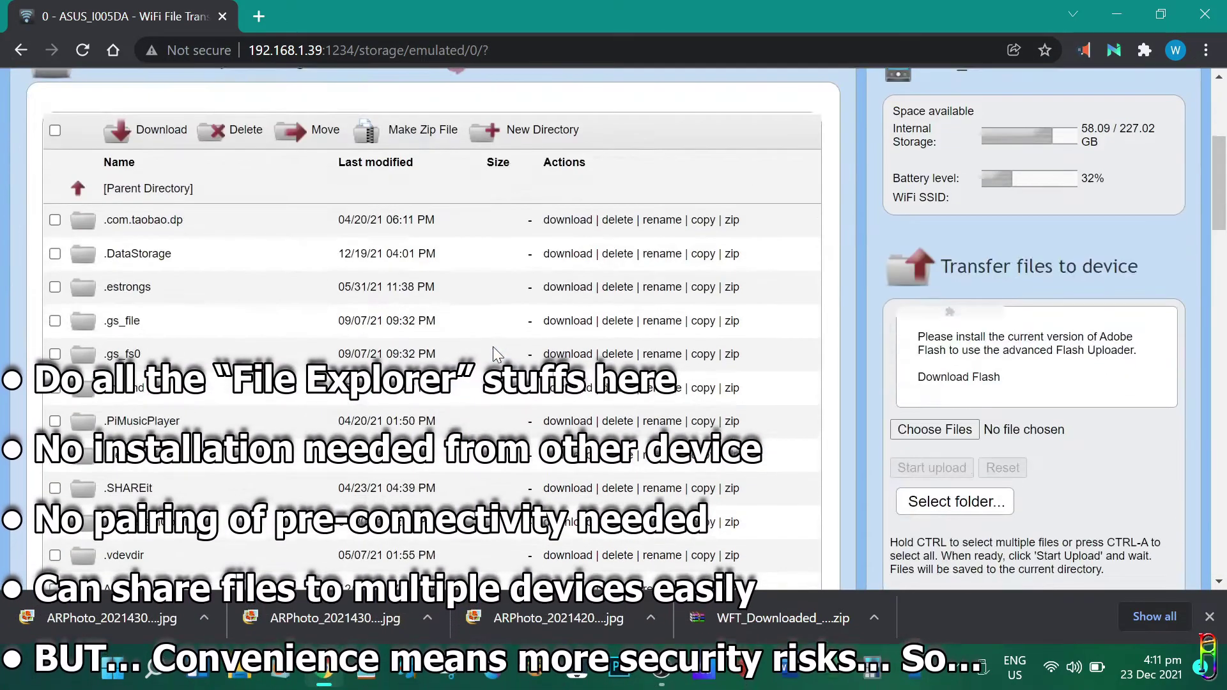
scroll(479, 380, down, 20)
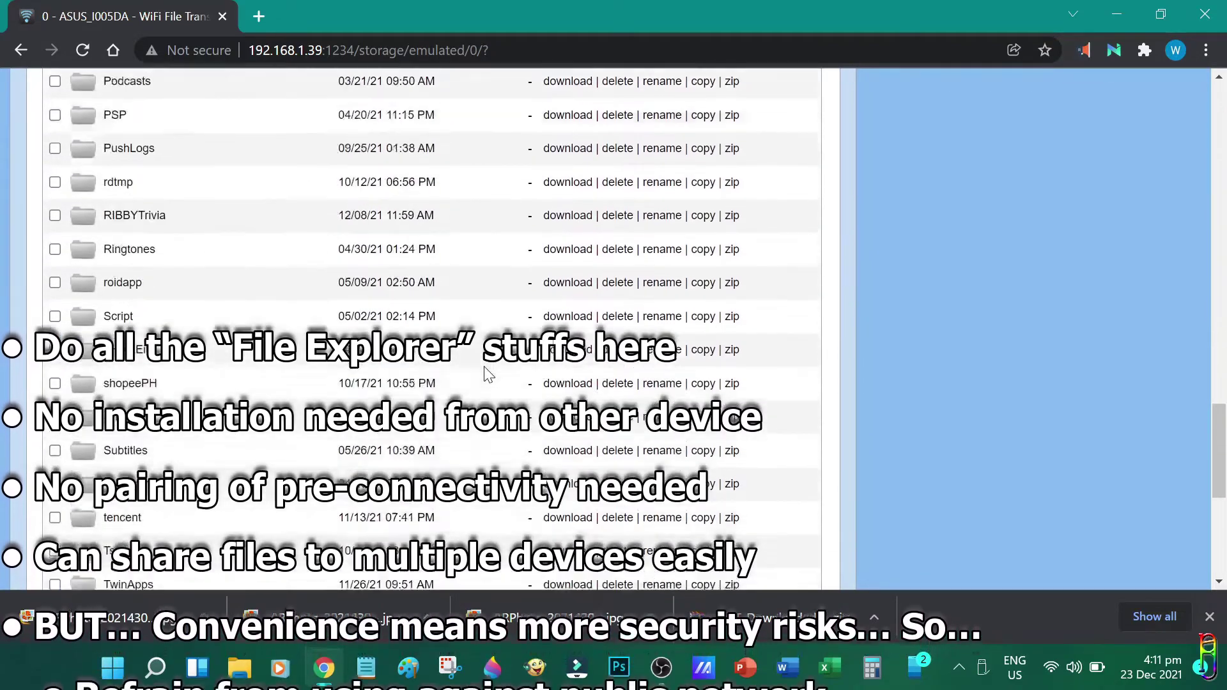
scroll(479, 380, up, 20)
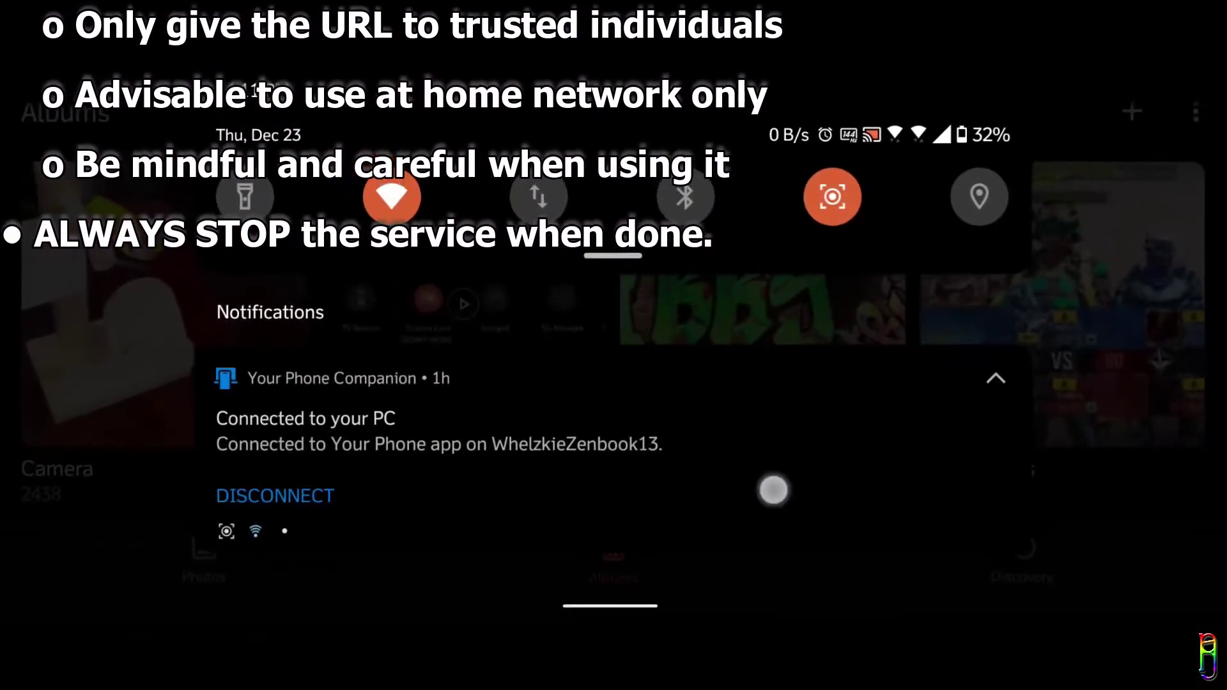
Close the Android notification shade.
drag(773, 488, 780, 268)
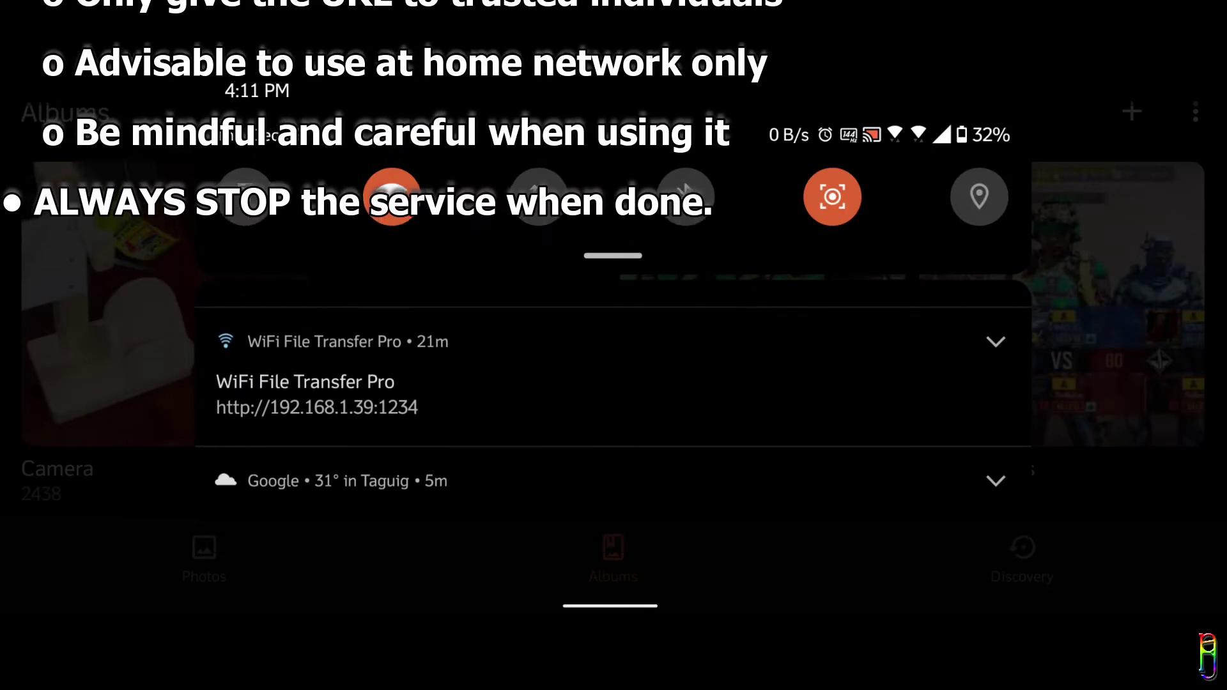
drag(612, 393, 650, 386)
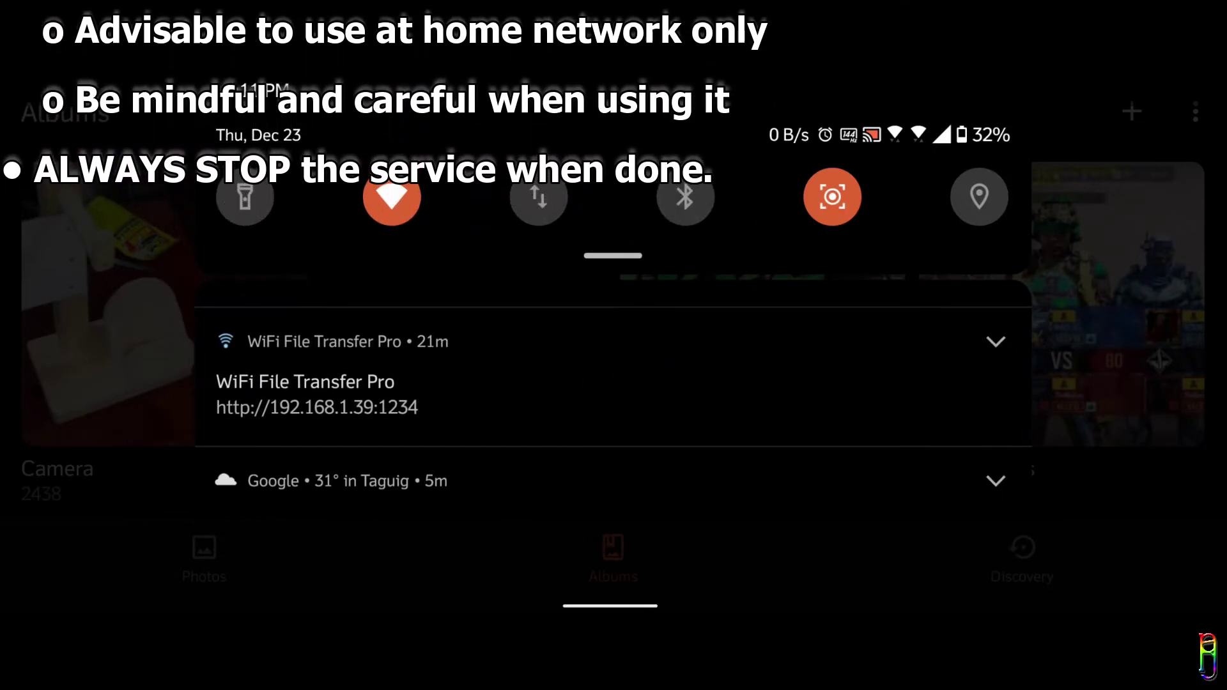
drag(756, 408, 756, 192)
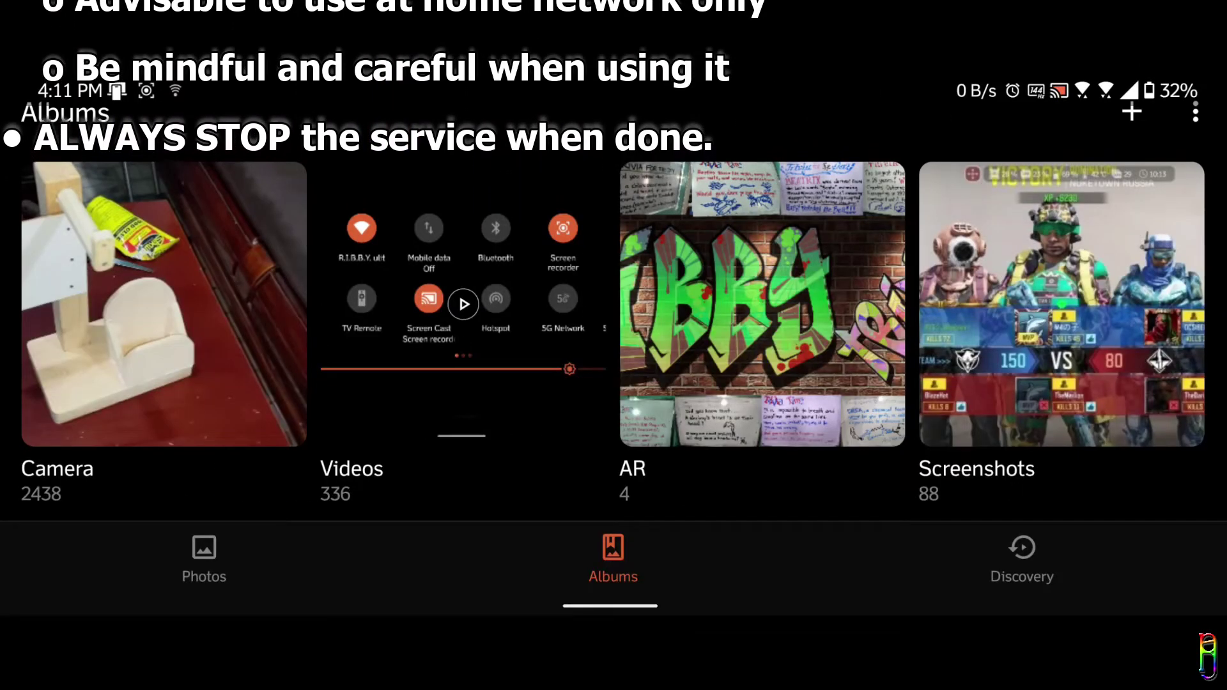
scroll(613, 319, down, 10)
scroll(613, 319, up, 10)
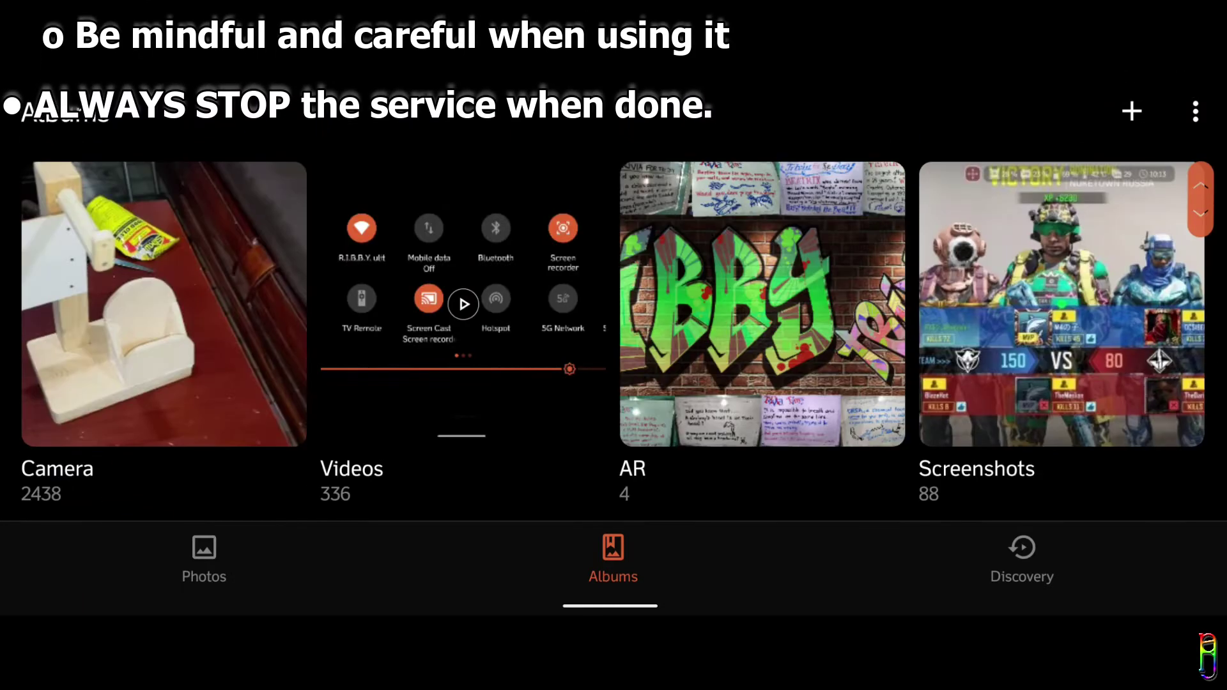
scroll(614, 320, down, 10)
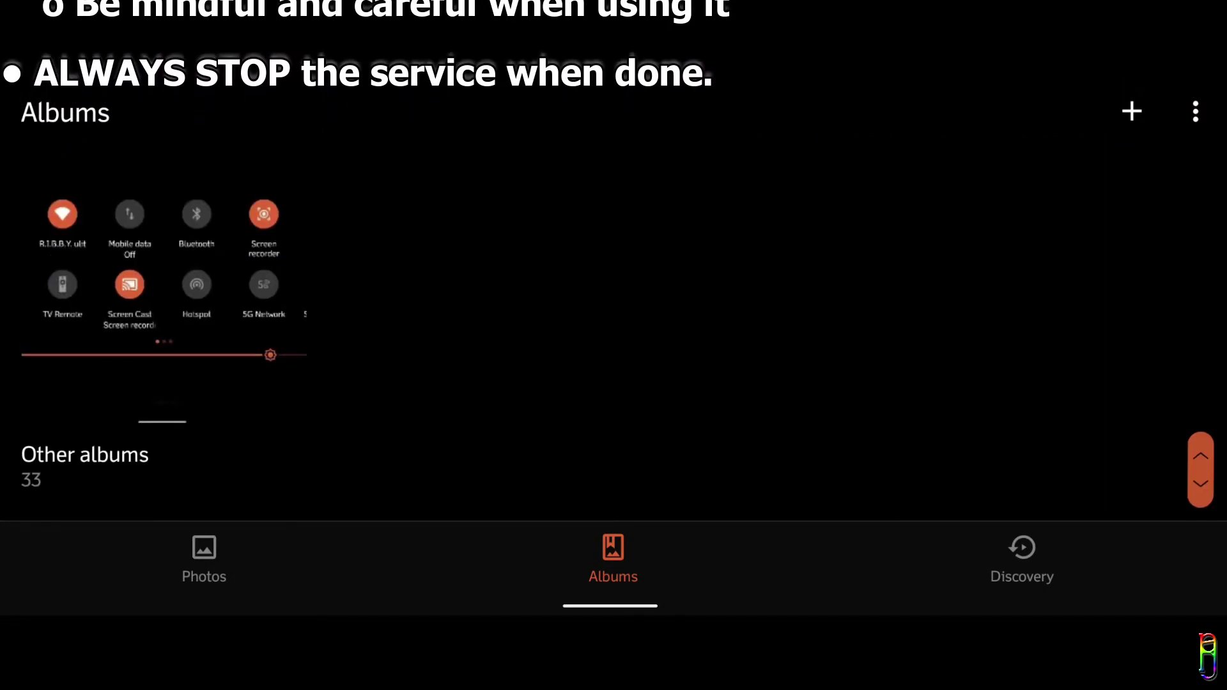
scroll(613, 319, up, 10)
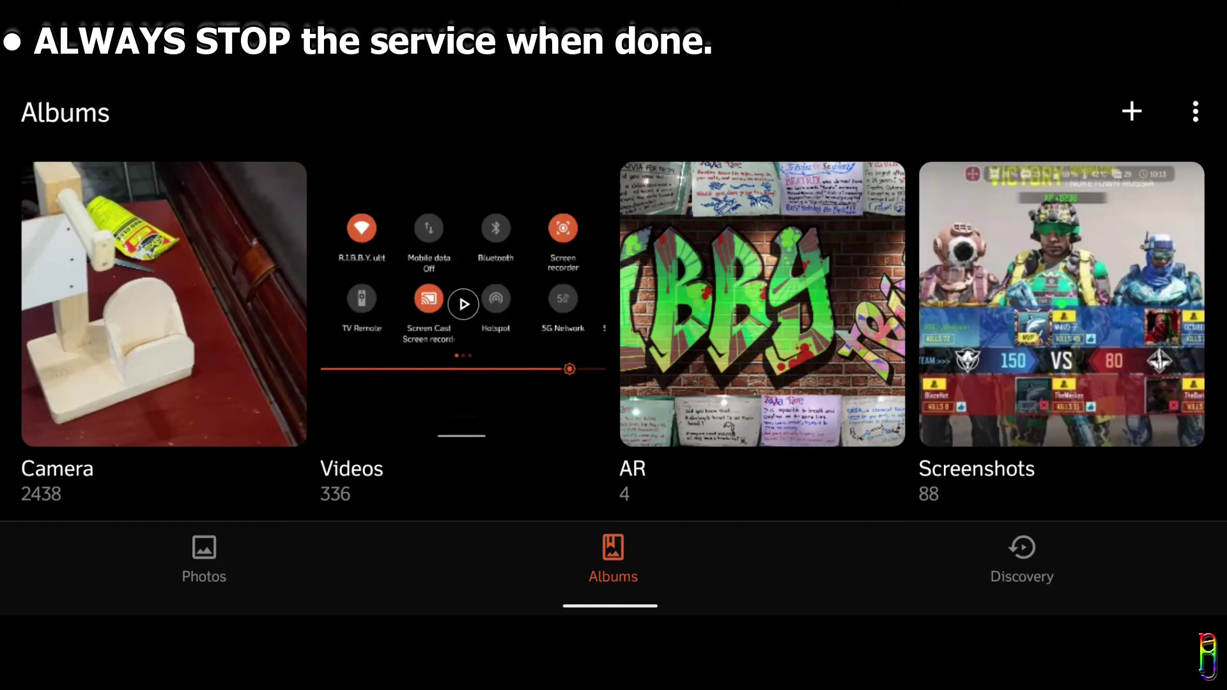
drag(613, 12, 614, 384)
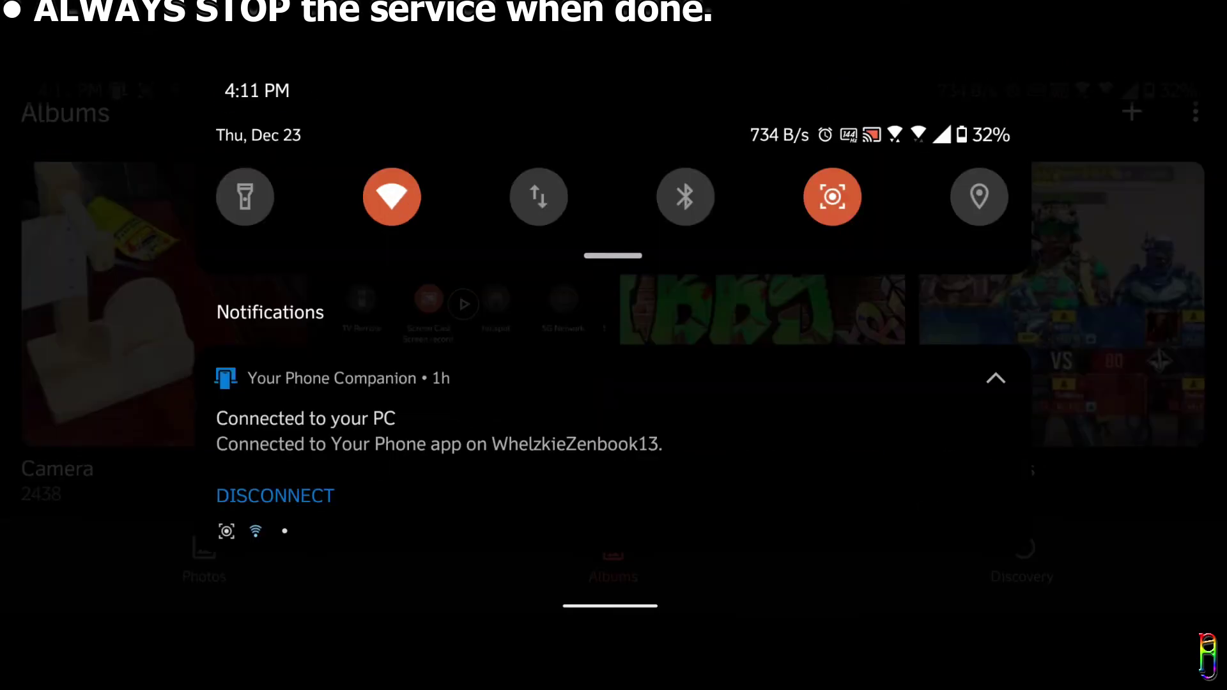
drag(808, 457, 784, 347)
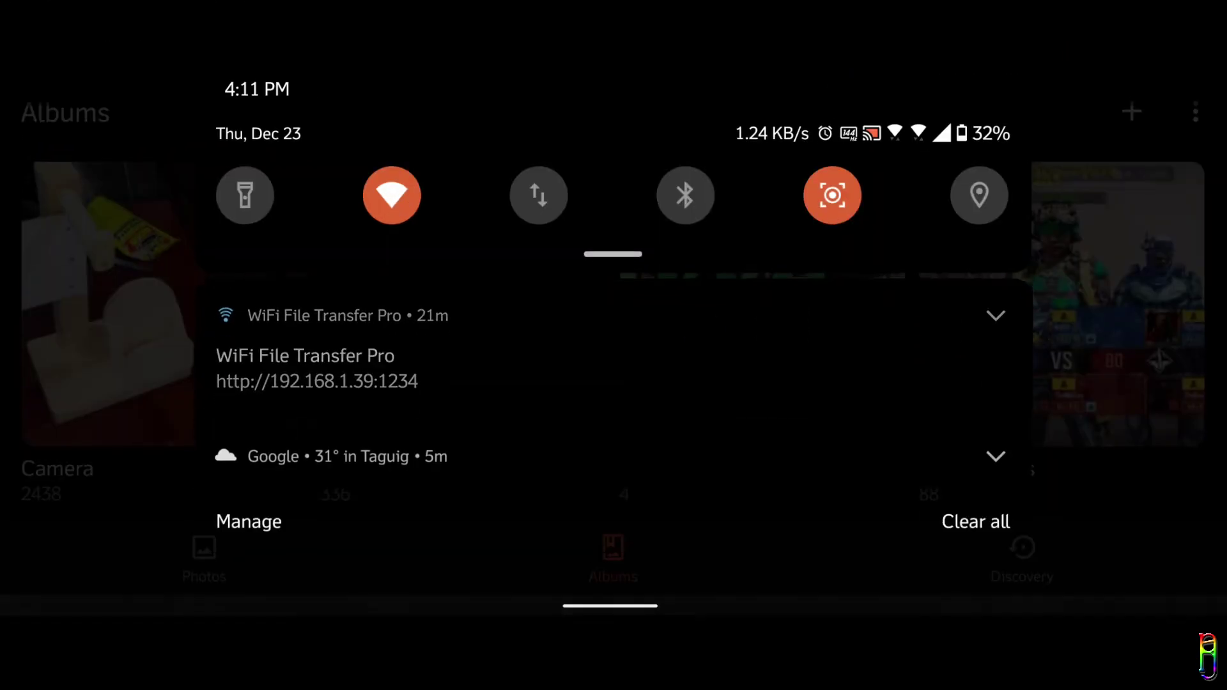
Open WiFi File Transfer Pro from its notification and tap STOP to shut down the server.
click(316, 368)
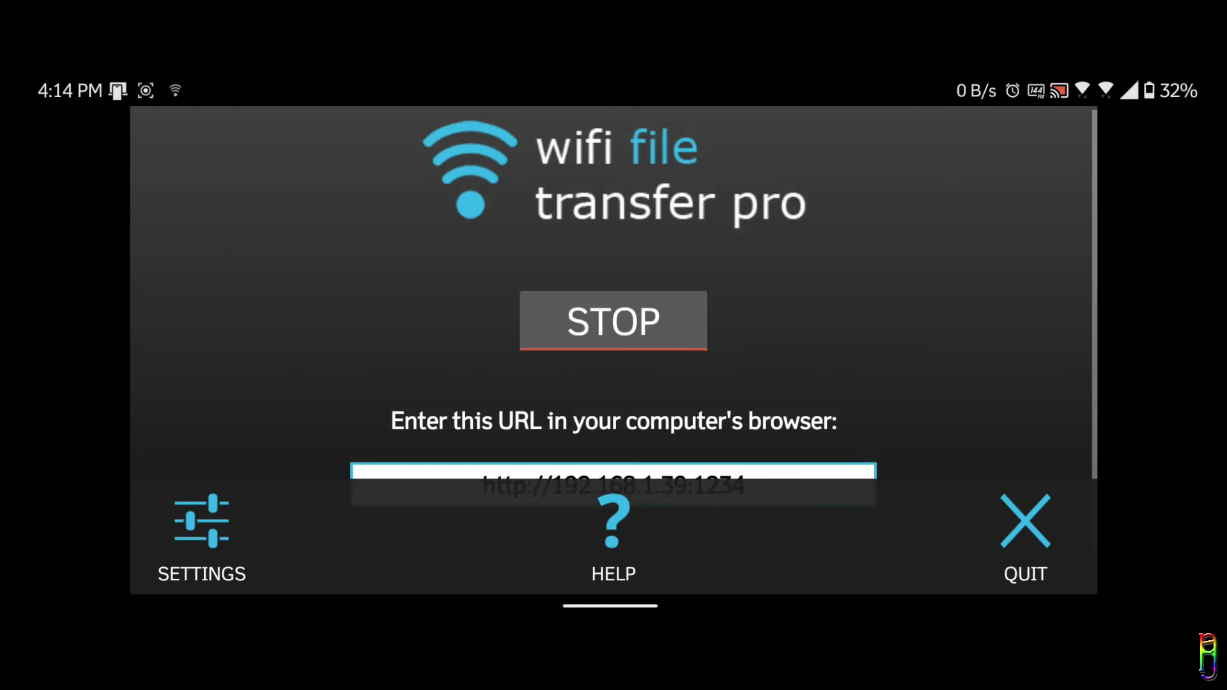
scroll(613, 287, down, 1)
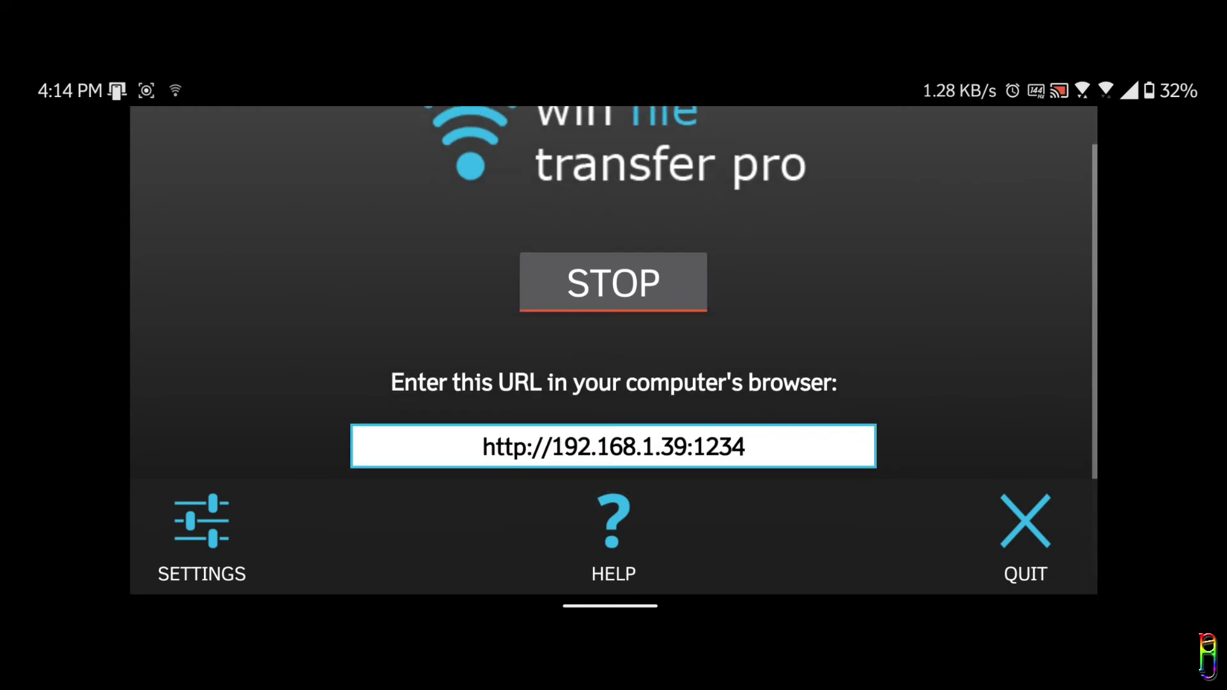
click(613, 282)
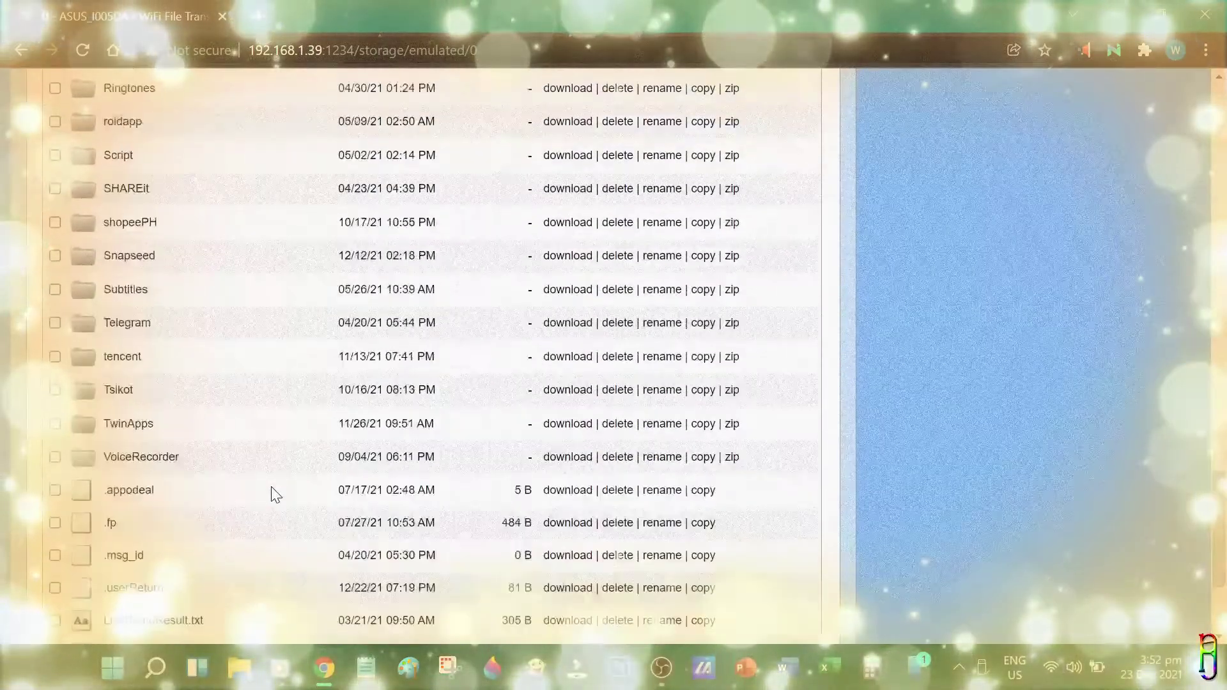
Browse into the phone's Pictures > AR folder.
scroll(385, 252, up, 3)
scroll(320, 319, down, 15)
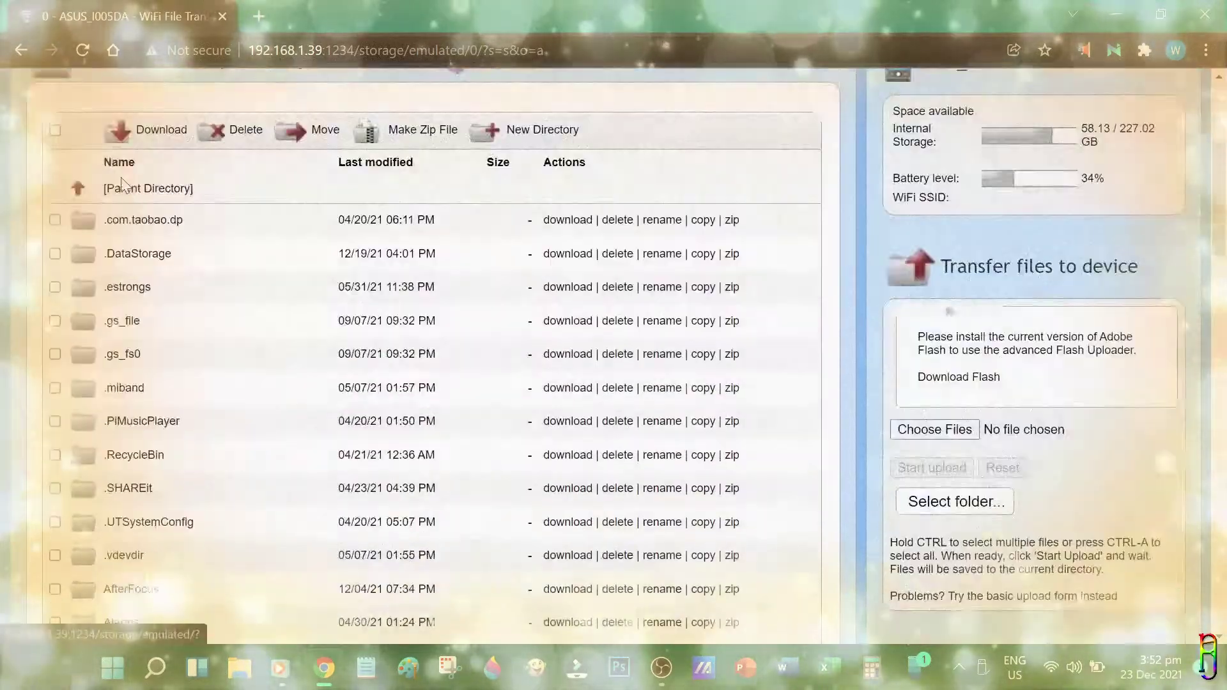
click(121, 471)
scroll(110, 267, down, 3)
click(111, 191)
Select the three AR photos and download them together as one zip file.
click(55, 315)
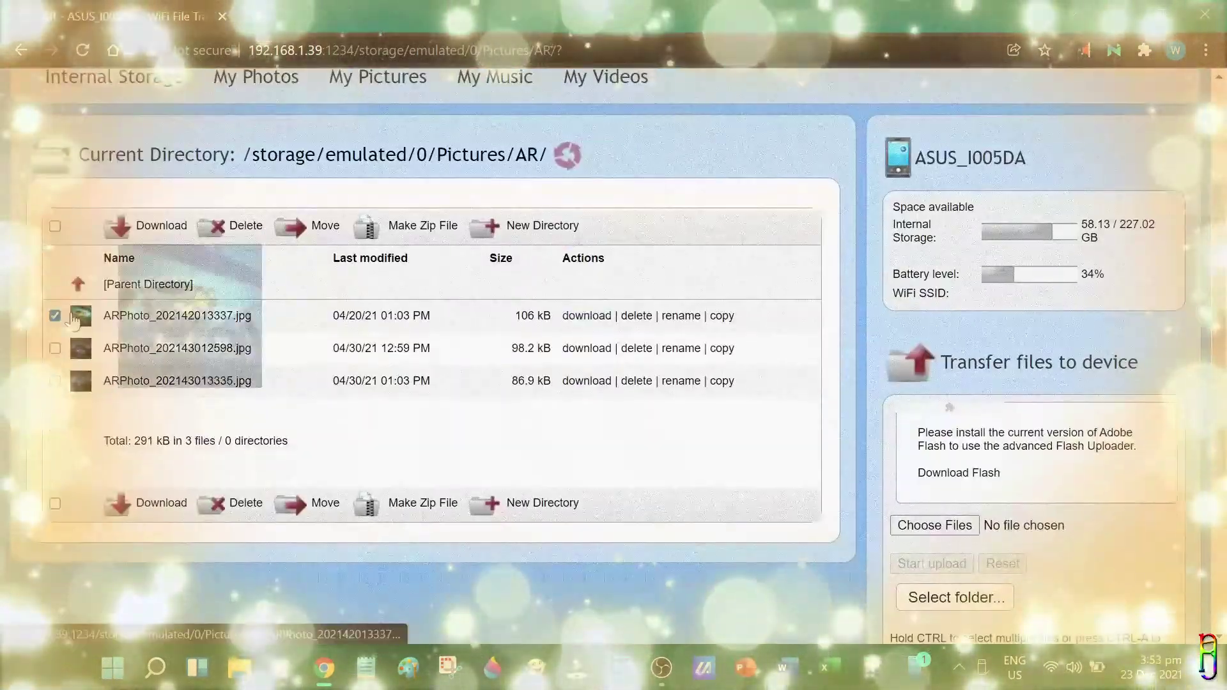
click(55, 349)
click(55, 381)
click(156, 502)
click(609, 257)
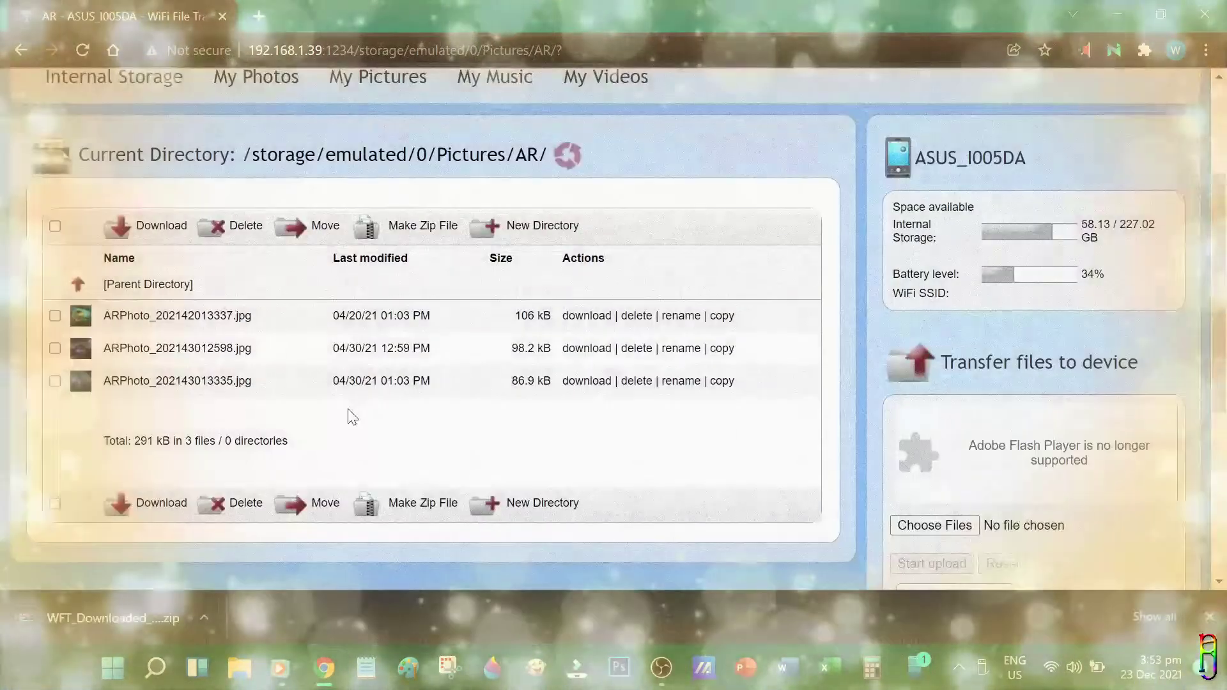
Download each AR photo individually, then open one from Downloads on the PC.
click(111, 316)
click(160, 348)
click(160, 381)
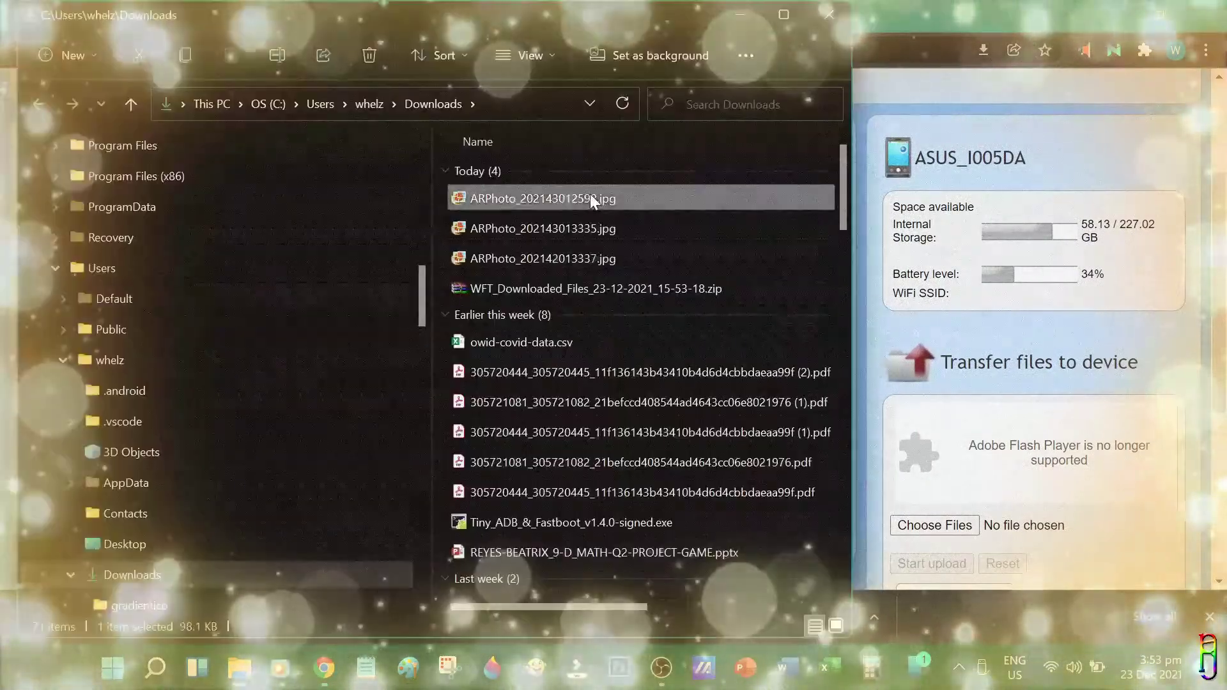
double_click(589, 194)
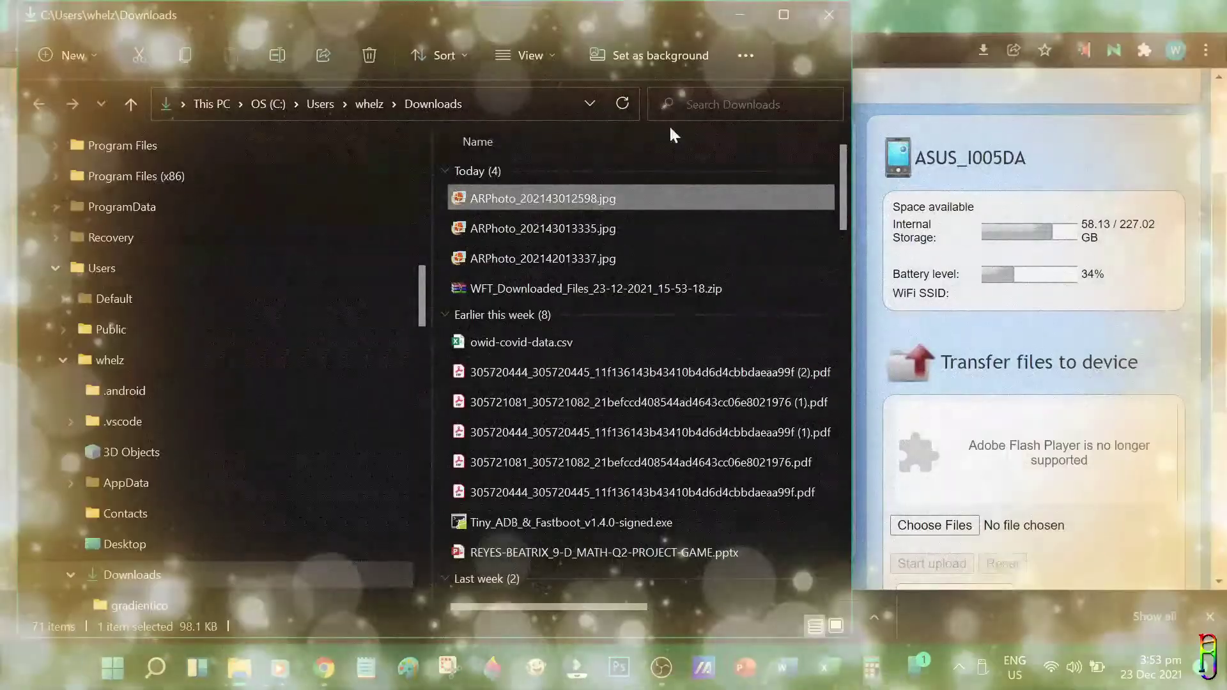